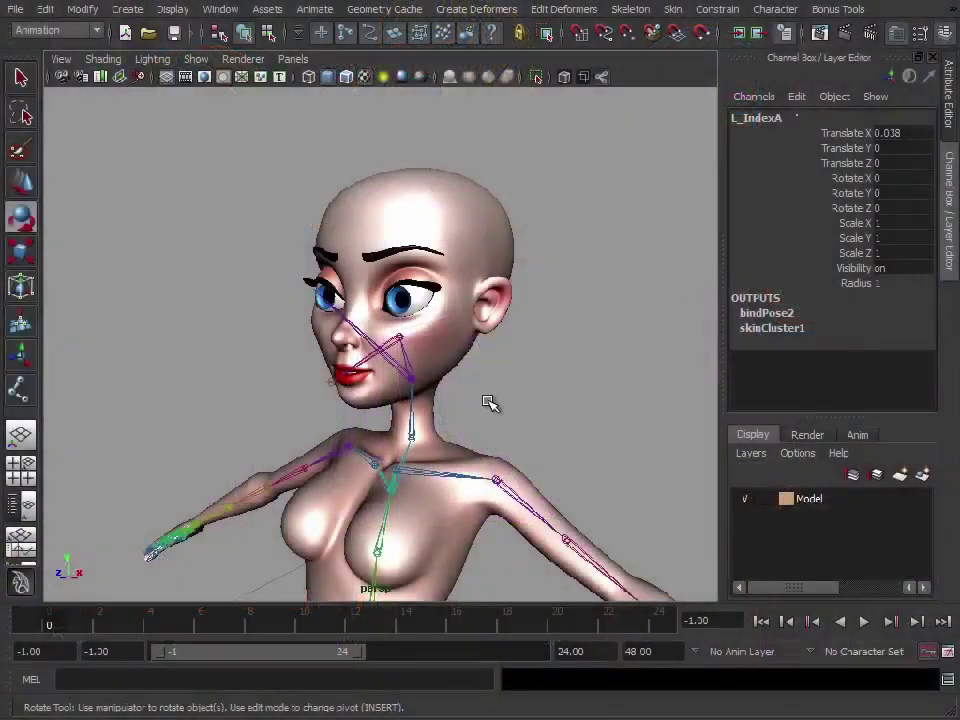
Try rotating the Jaw joint about -38.6 degrees in Z, and undo the rotation.
alt+drag(279, 377, 225, 372)
alt+right_drag(290, 366, 385, 356)
click(236, 330)
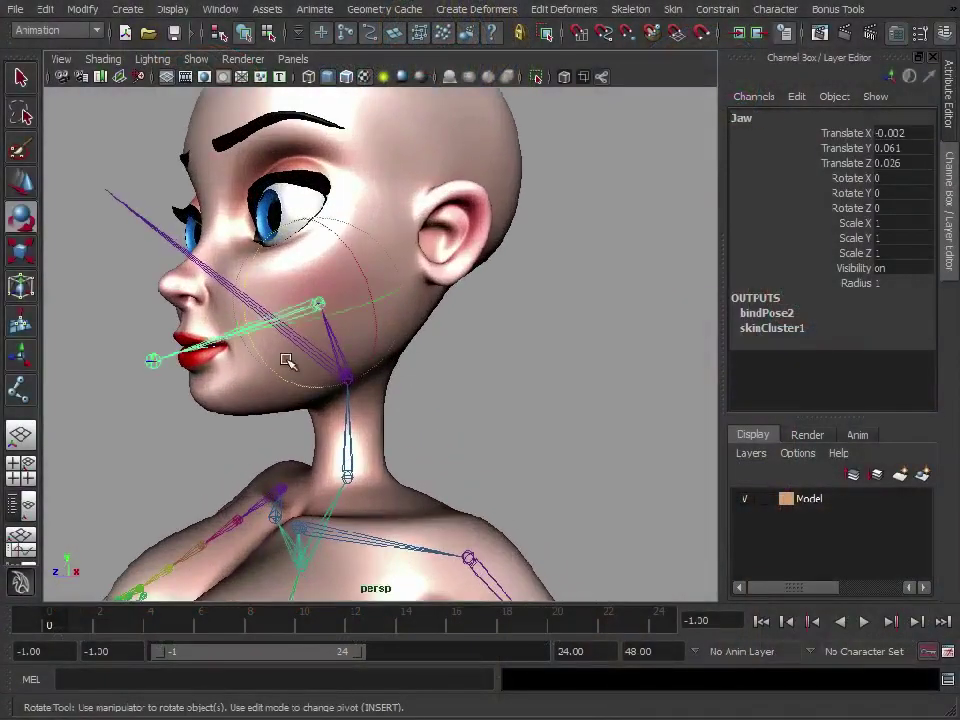
alt+middle_drag(288, 360, 381, 364)
alt+drag(381, 364, 407, 392)
alt+middle_drag(407, 392, 350, 392)
alt+right_drag(420, 392, 390, 392)
alt+drag(390, 392, 350, 374)
alt+right_drag(350, 374, 378, 374)
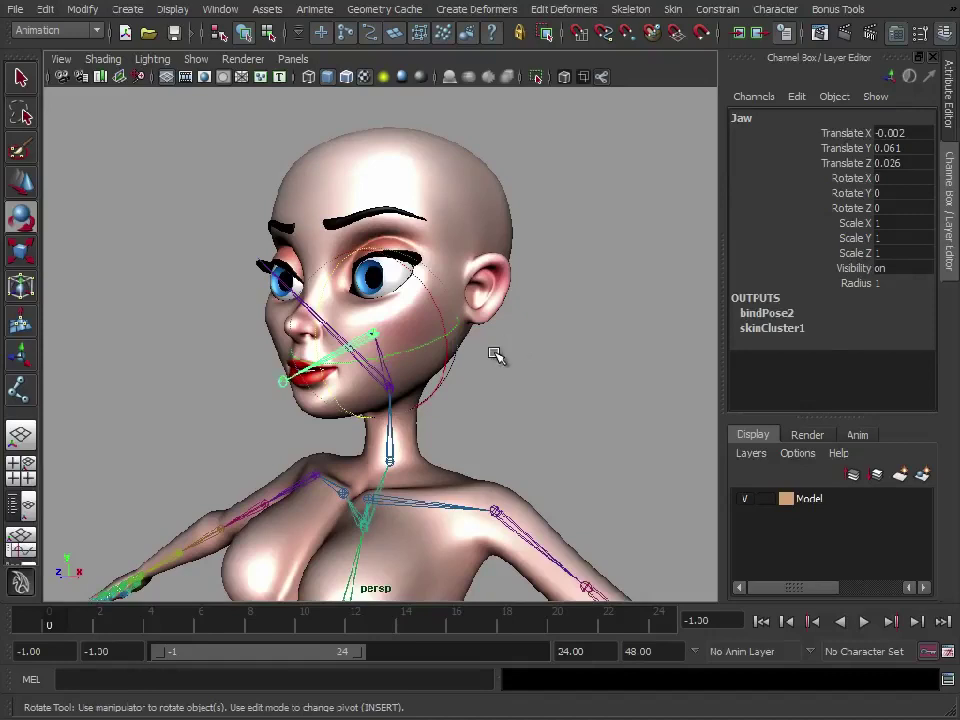
alt+drag(497, 356, 295, 352)
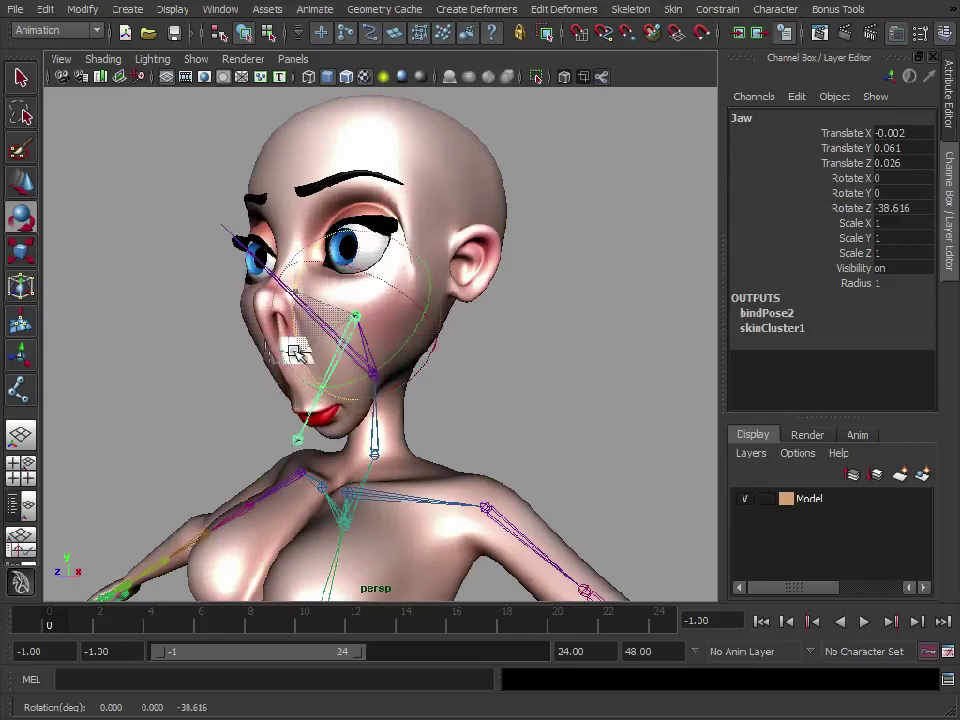
key(ctrl+z)
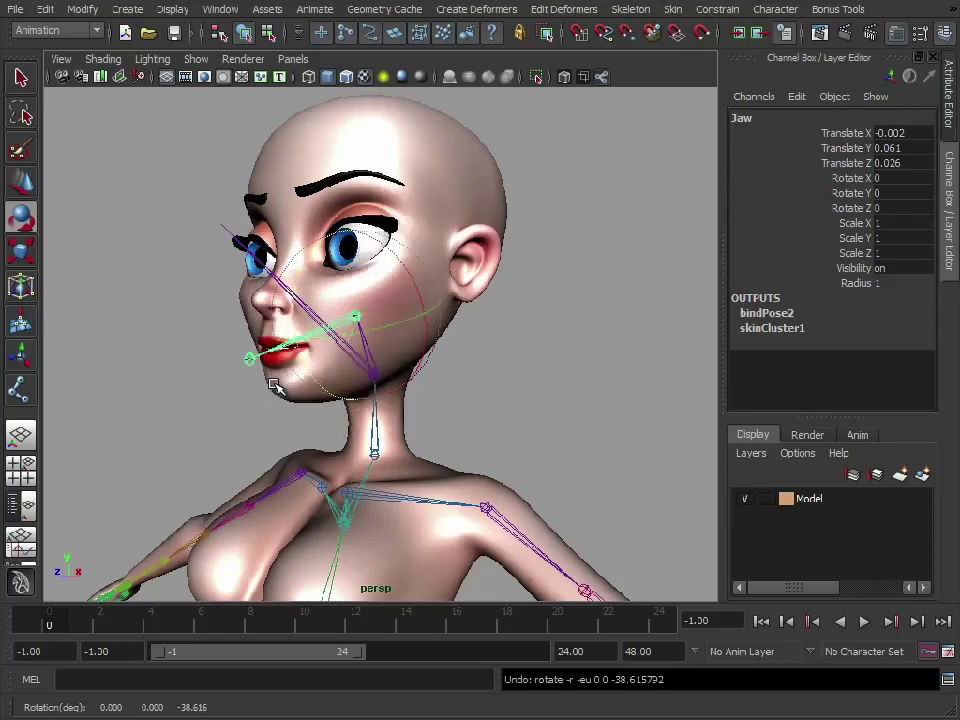
Rotate the Head joint about -22.7 degrees in X so the face tilts upward.
click(520, 388)
click(370, 372)
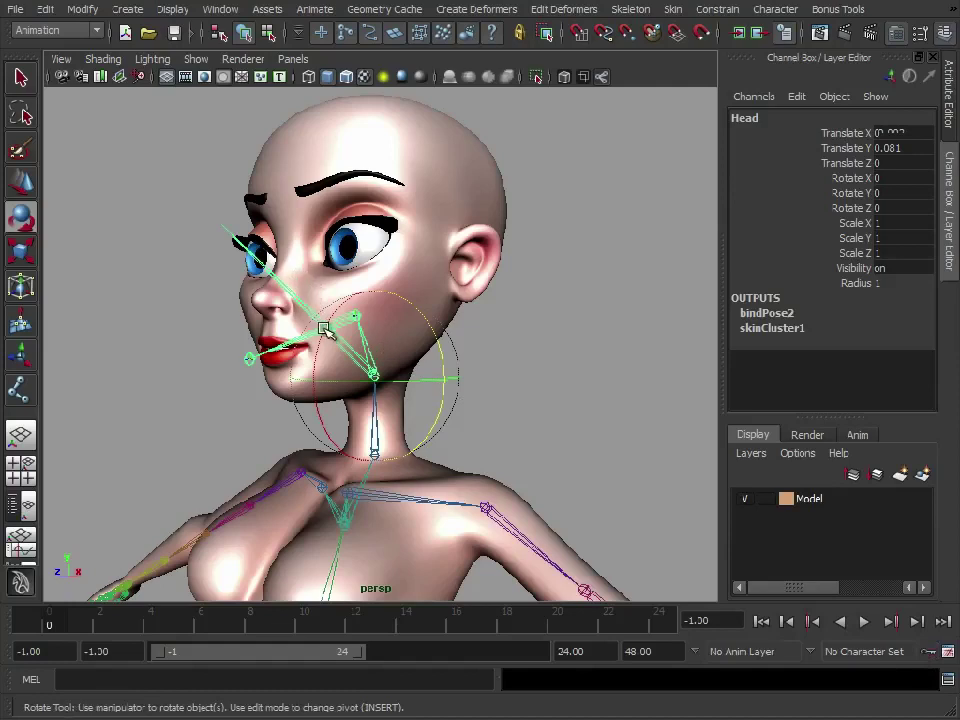
drag(325, 330, 335, 305)
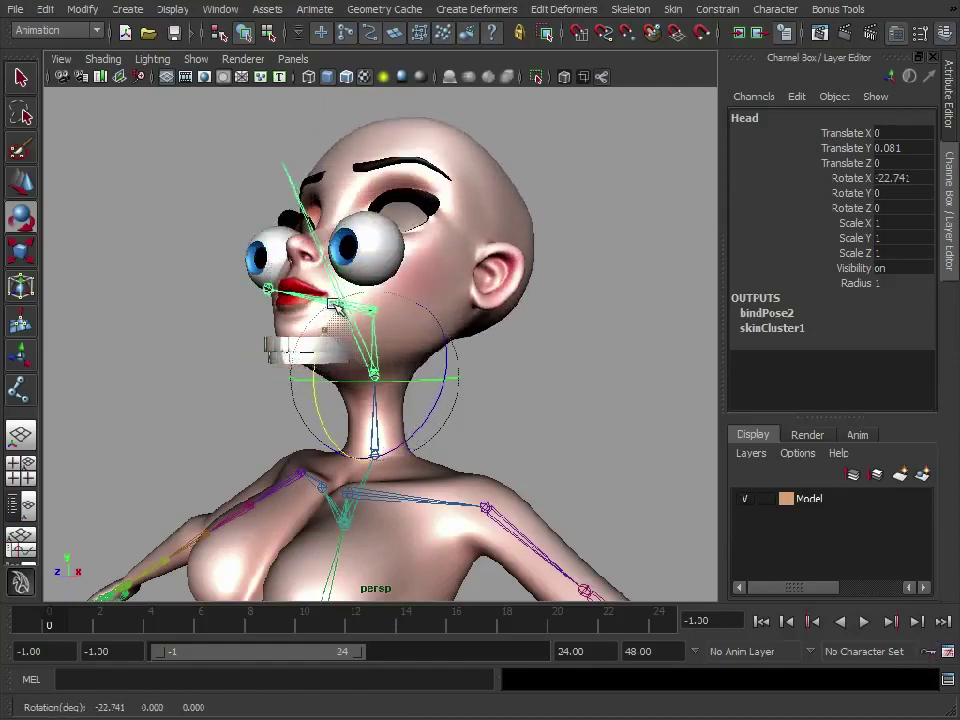
Rotate the Jaw joint downward to pose the lower face open.
click(621, 429)
click(325, 282)
drag(325, 282, 315, 308)
Hide HeadGroup, the parent group of the eyes and upper teeth.
click(516, 216)
click(242, 264)
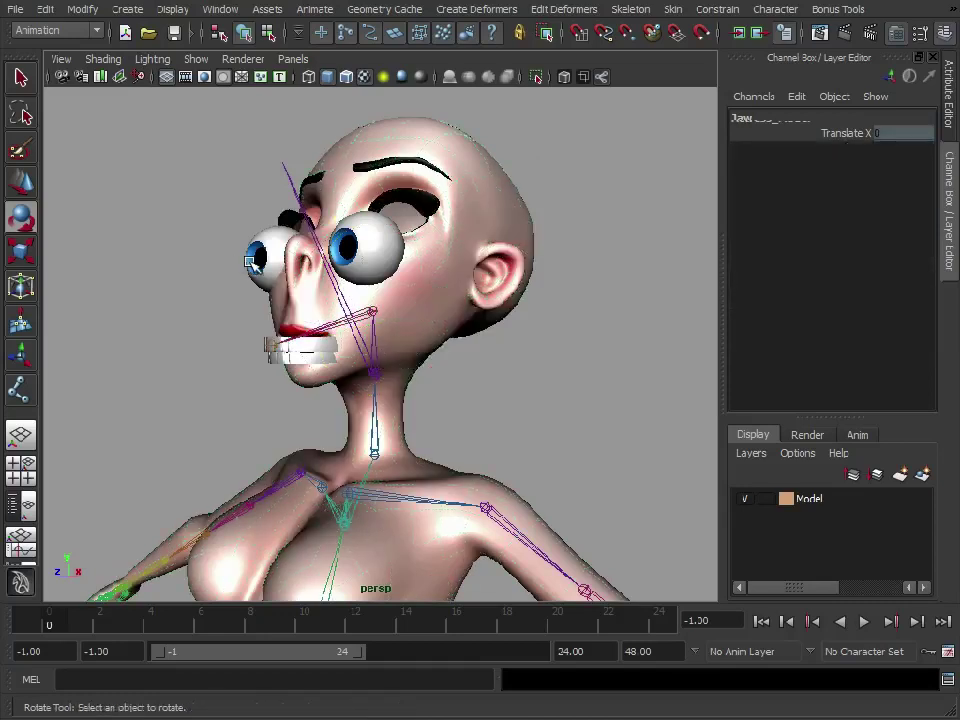
click(250, 262)
key(Up)
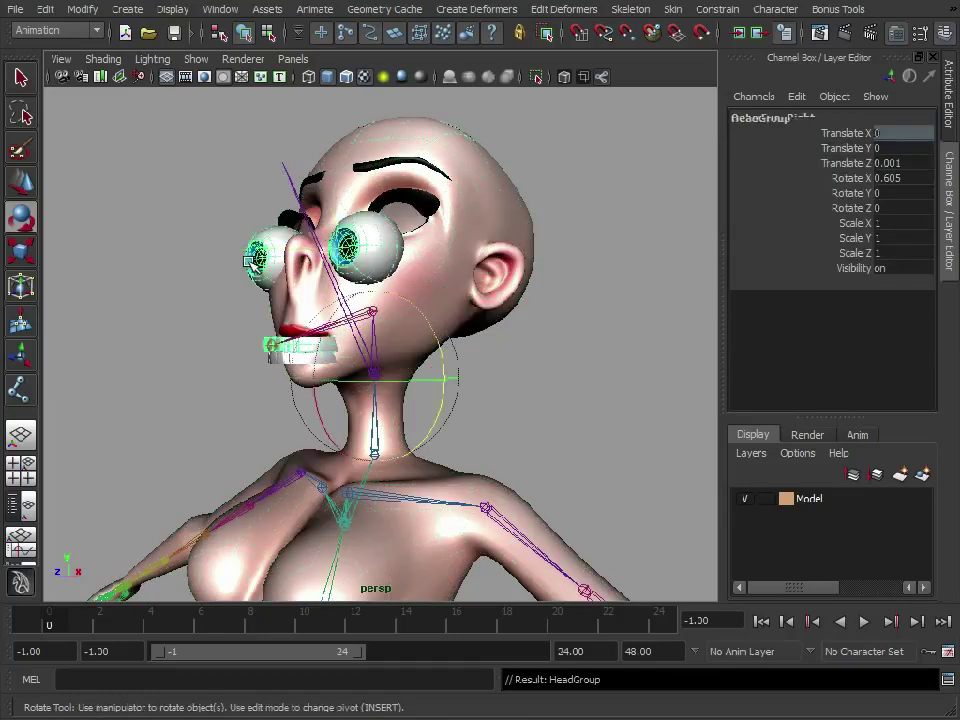
click(461, 349)
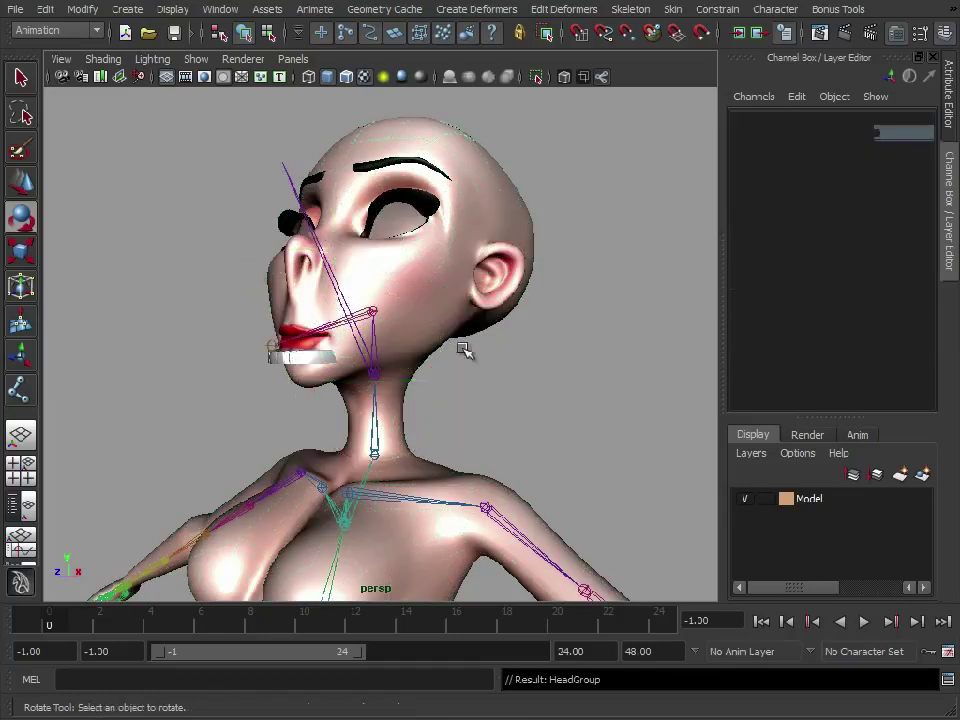
Hide JawGroup, the parent group of the lower teeth.
alt+drag(489, 302, 360, 383)
click(360, 381)
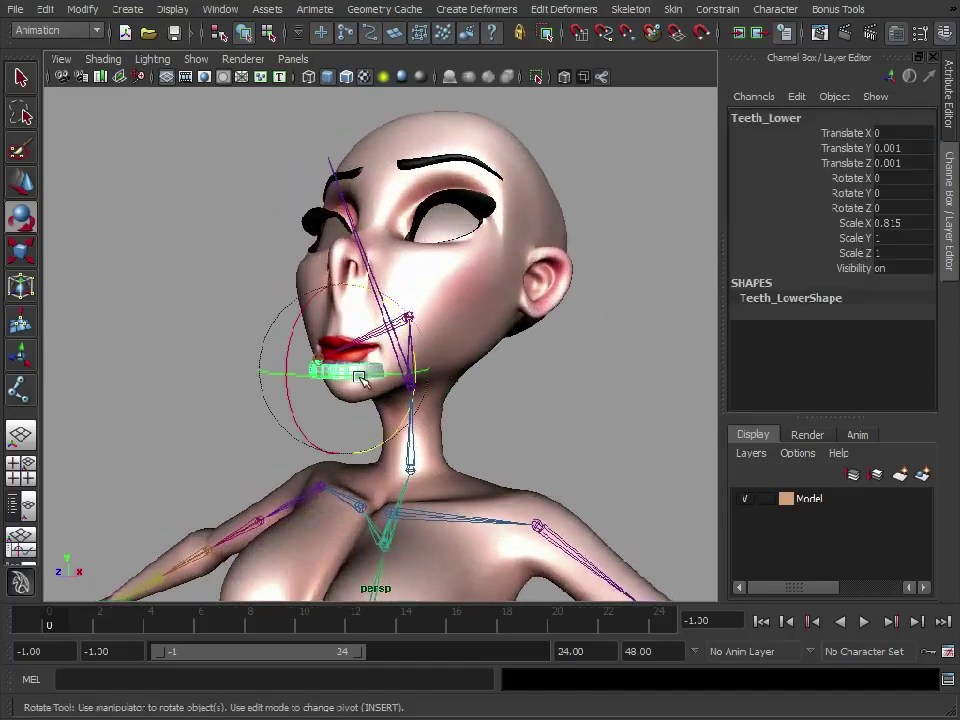
key(Up)
click(371, 370)
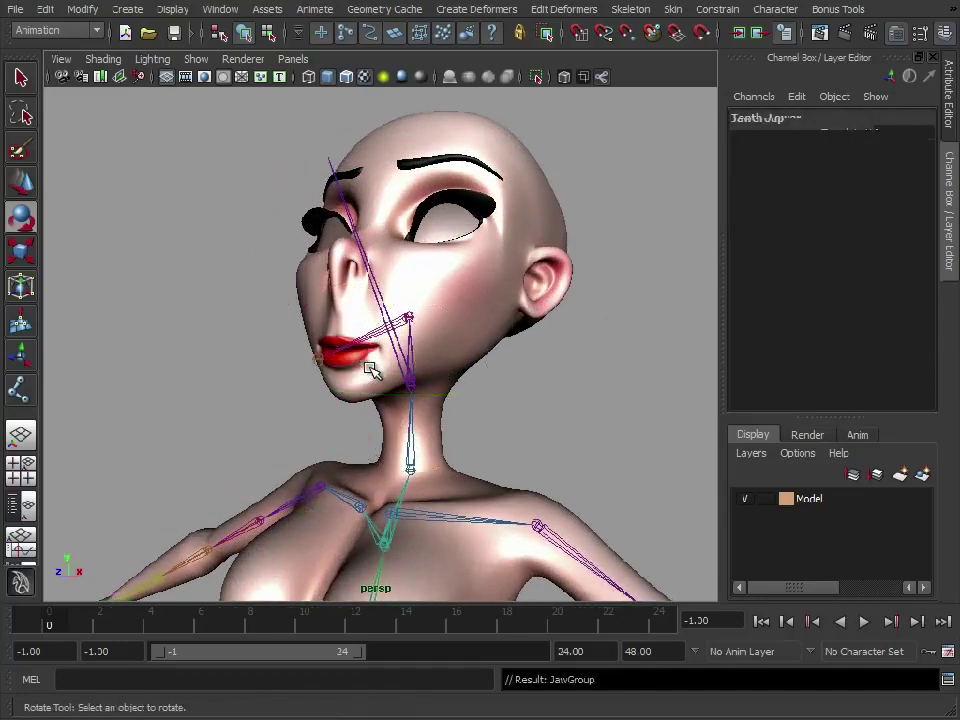
Rotate the L_Shoulder joint to lower the character's left arm.
alt+drag(510, 297, 410, 350)
scroll(521, 336, up, 2)
click(521, 336)
scroll(469, 359, up, 1)
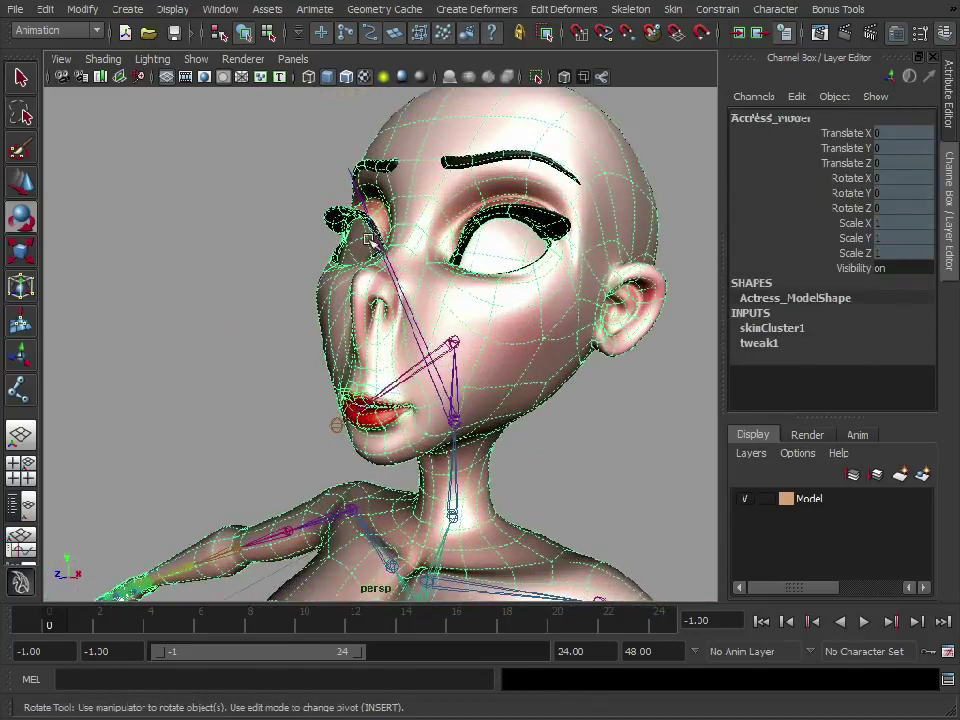
alt+right_drag(591, 462, 474, 495)
alt+middle_drag(474, 495, 491, 390)
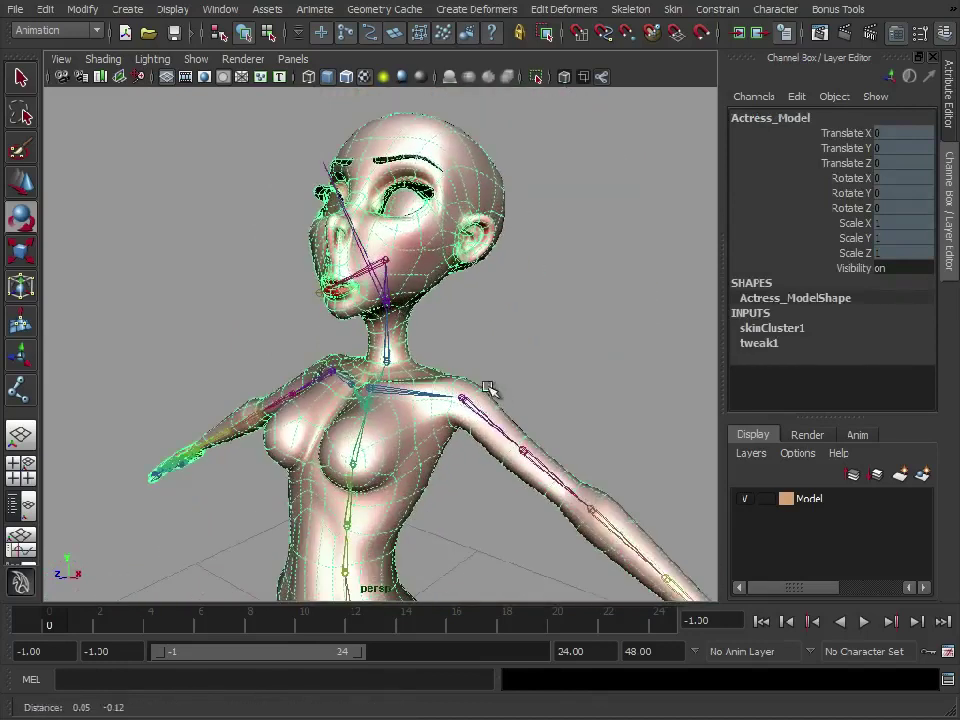
click(467, 400)
alt+drag(467, 400, 537, 395)
drag(600, 328, 272, 228)
Open the Paint Skin Weights Tool settings for Actress_Model, moving and narrowing the window to keep the character in view.
click(370, 142)
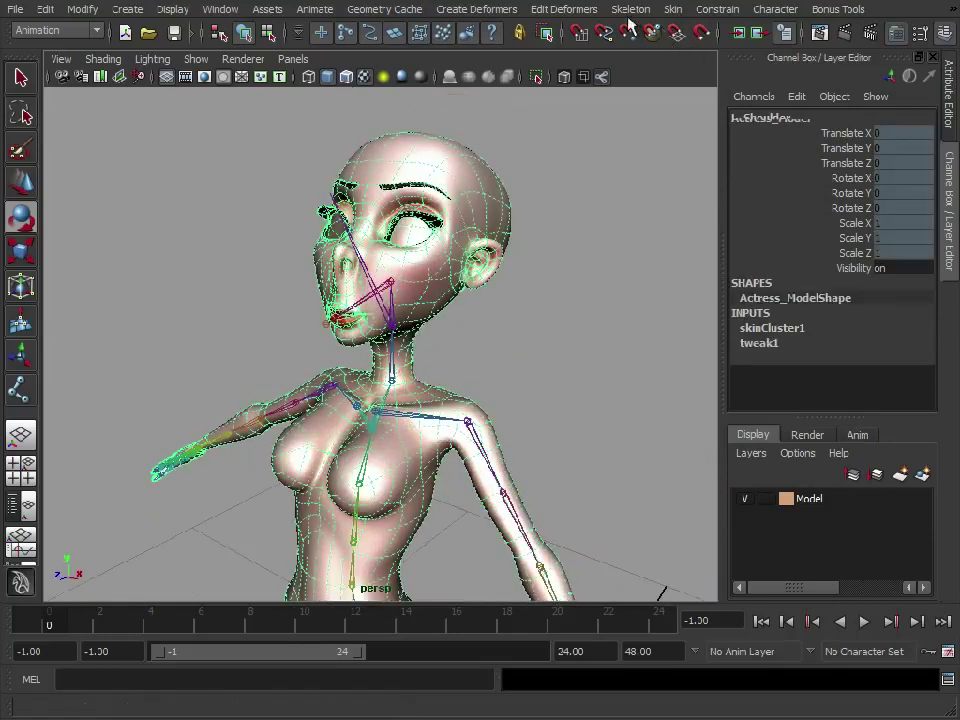
click(672, 12)
mouse_move(705, 93)
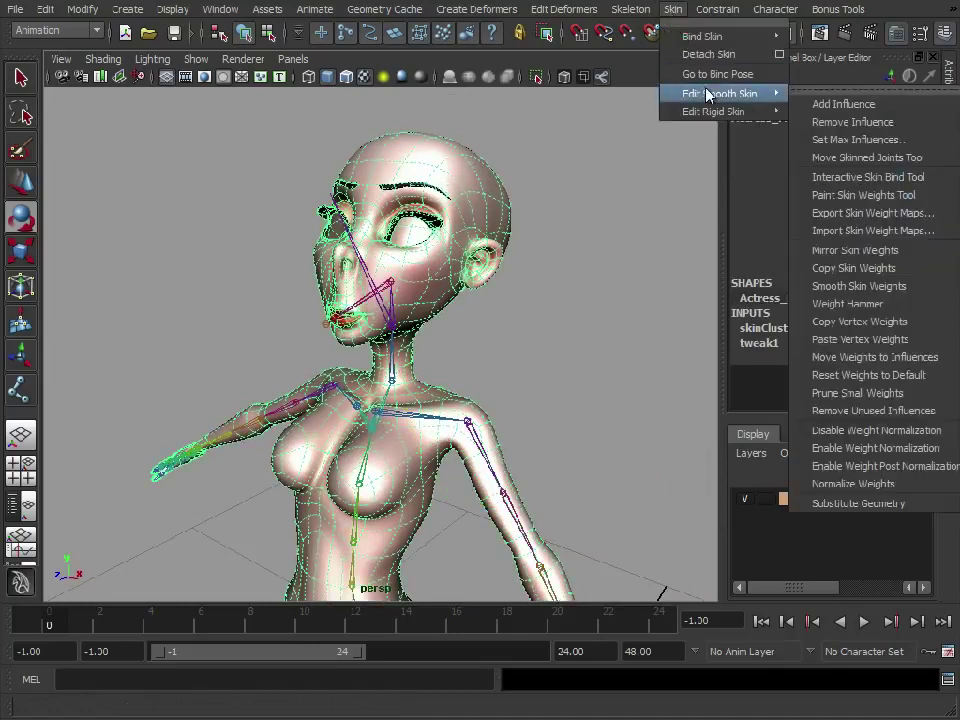
click(863, 195)
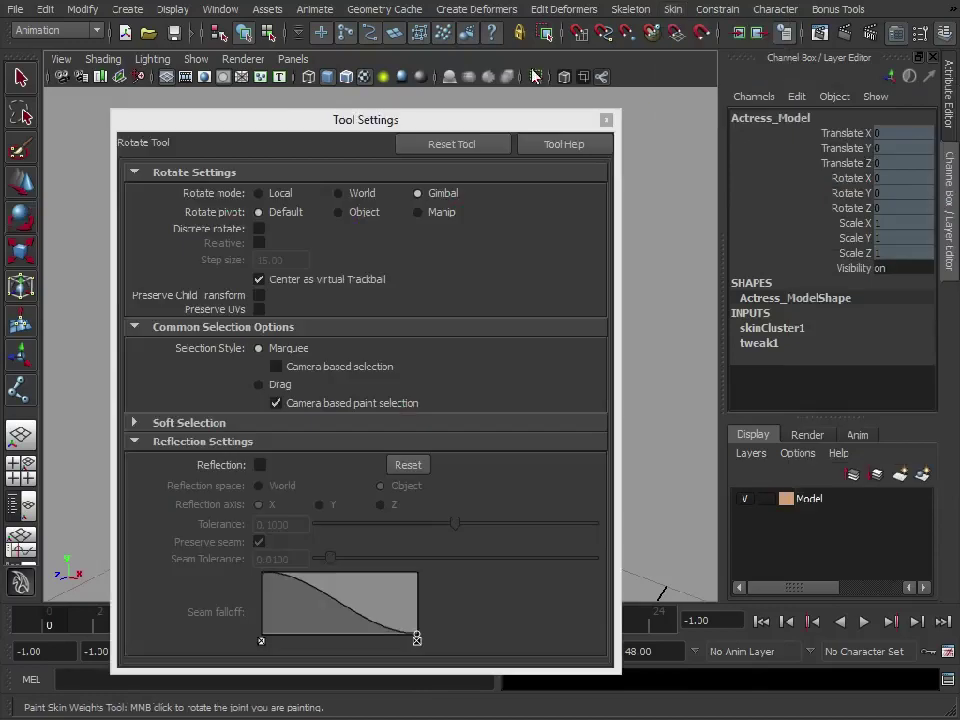
mouse_move(369, 124)
mouse_down()
mouse_move(461, 122)
mouse_move(681, 60)
mouse_move(698, 38)
mouse_up()
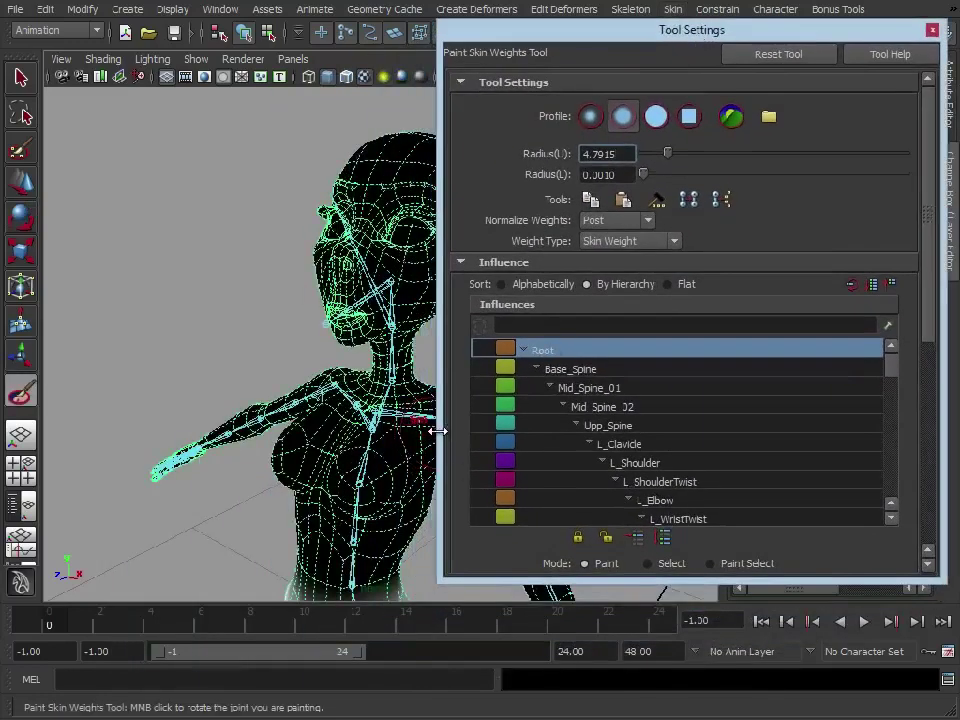
drag(437, 431, 538, 430)
Examine the Root influence's weights around the hips and reset the Paint Skin Weights Tool to its defaults.
alt+middle_drag(430, 418, 383, 275)
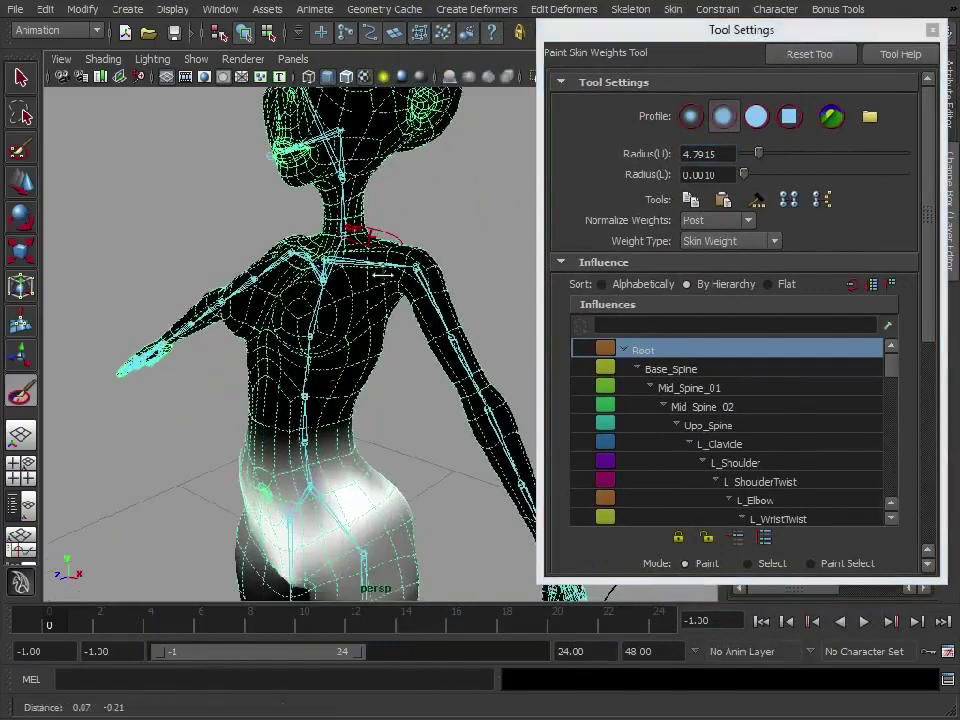
alt+right_drag(383, 275, 318, 312)
alt+drag(318, 312, 274, 317)
alt+middle_drag(274, 362, 253, 216)
alt+right_drag(253, 216, 340, 338)
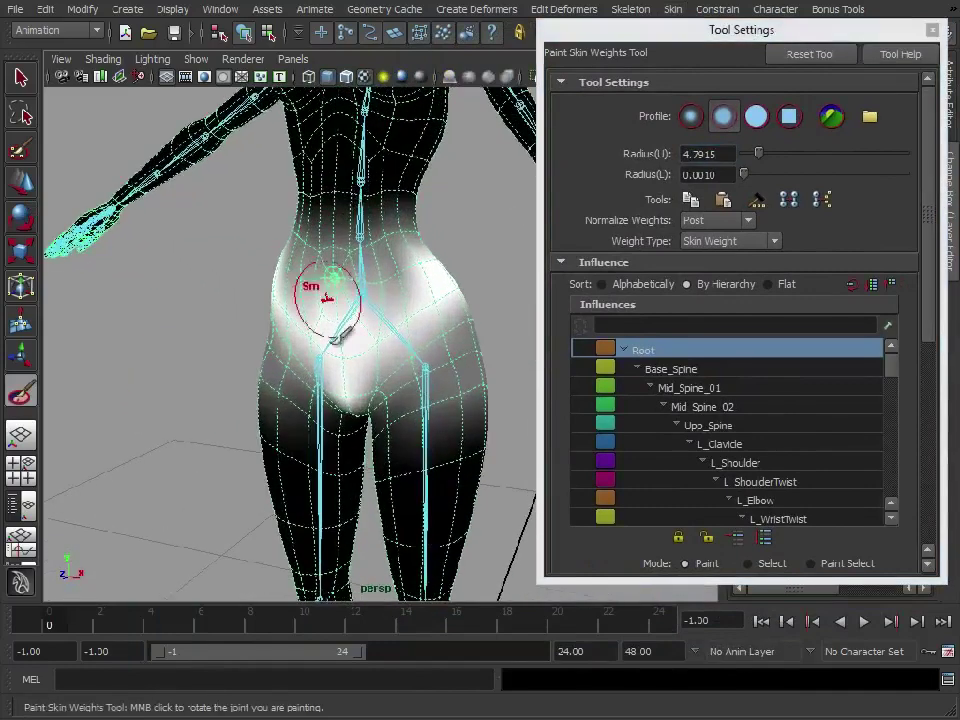
mouse_move(378, 315)
alt+mouse_down()
mouse_move(398, 268)
mouse_move(369, 317)
mouse_move(311, 285)
mouse_move(315, 333)
mouse_move(246, 294)
mouse_move(343, 356)
mouse_move(432, 255)
mouse_move(317, 285)
mouse_move(396, 253)
mouse_move(357, 313)
mouse_move(375, 302)
mouse_move(403, 309)
alt+mouse_up()
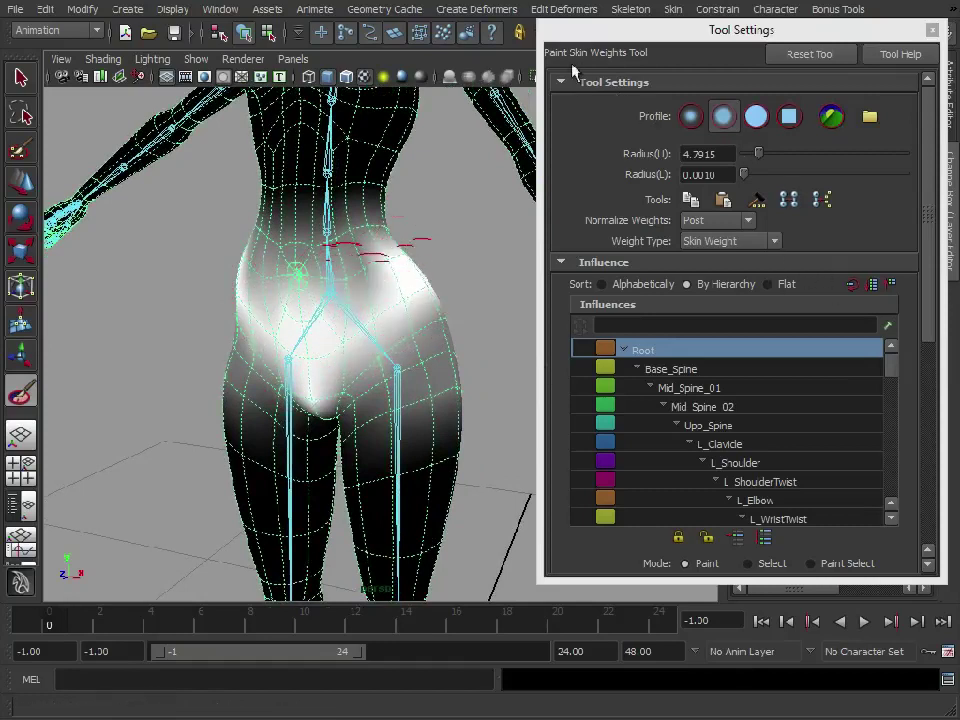
click(809, 54)
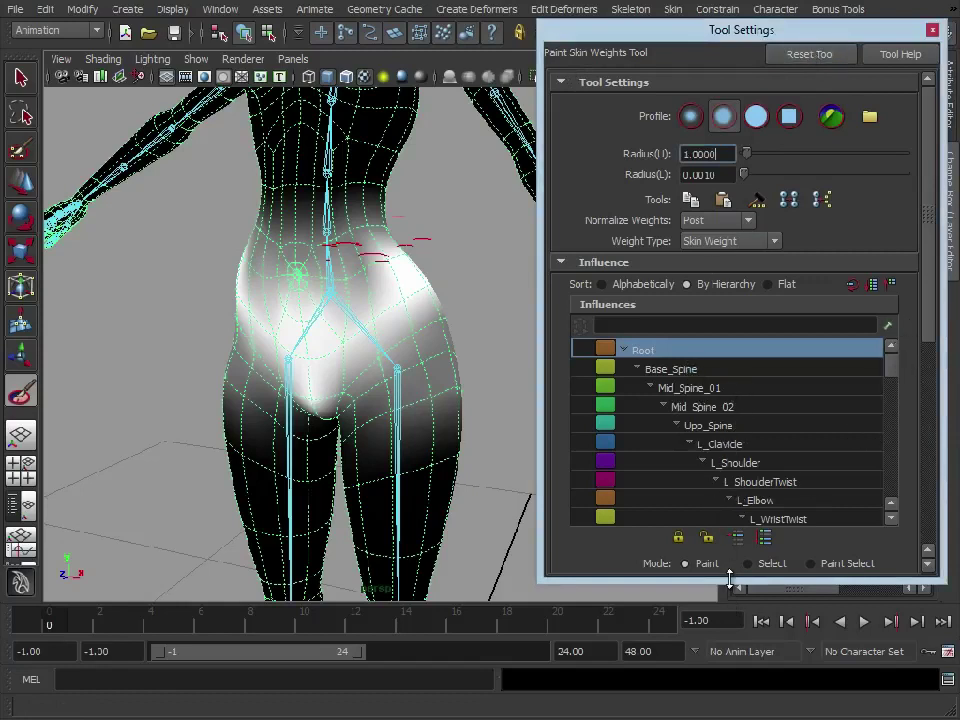
Step through the Base_Spine, Mid_Spine_01, Mid_Spine_02 and Upp_Spine influences, examining their weights on the torso.
drag(730, 578, 748, 678)
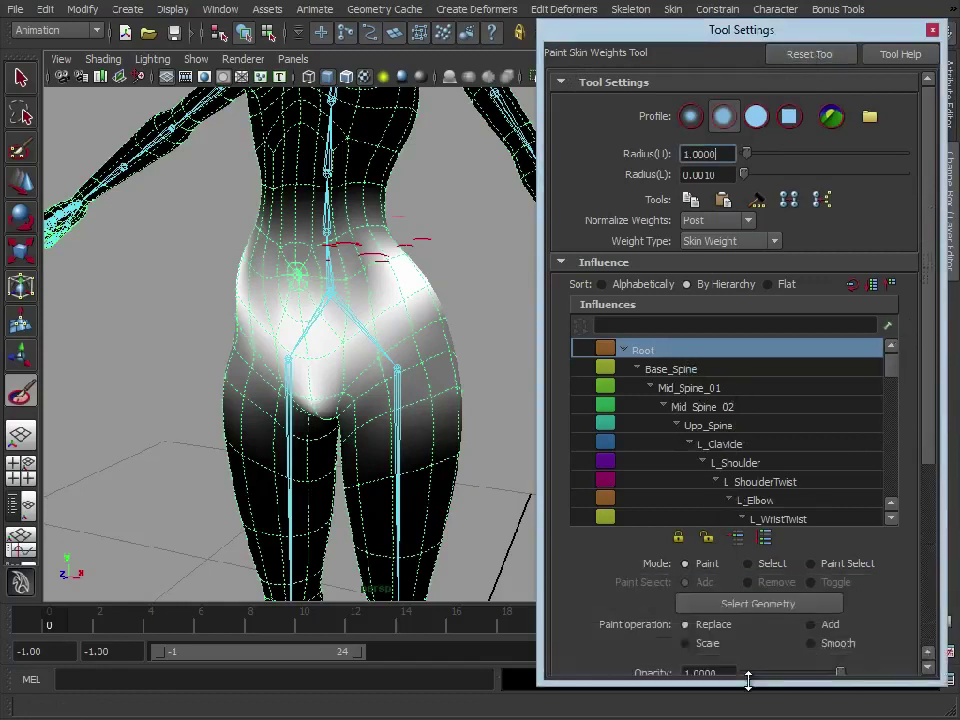
click(706, 372)
click(739, 390)
click(746, 407)
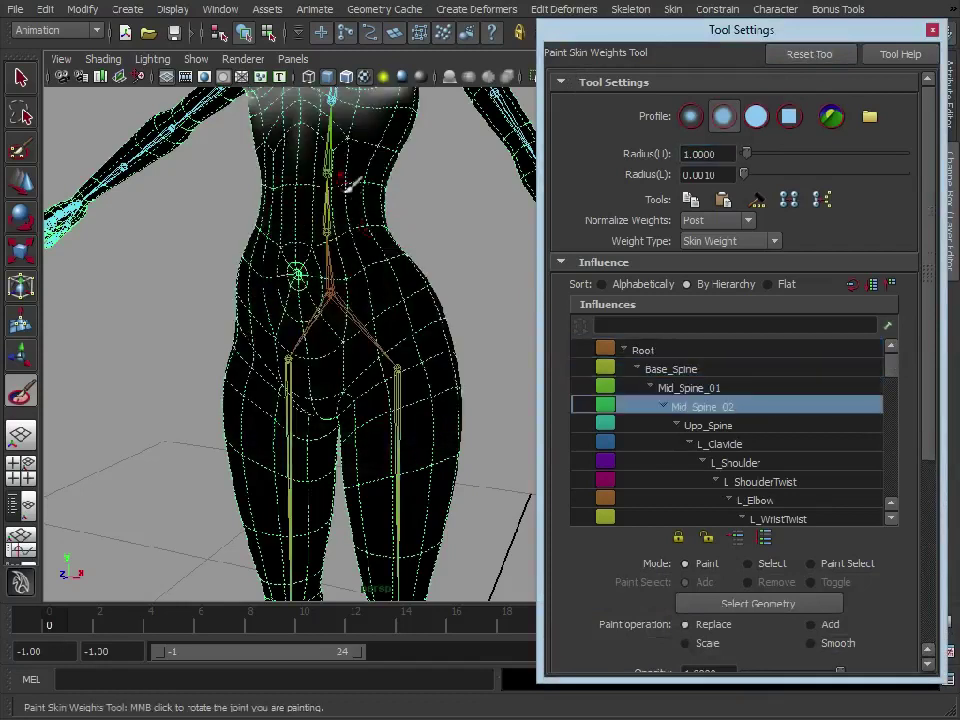
alt+middle_drag(343, 185, 325, 305)
click(754, 428)
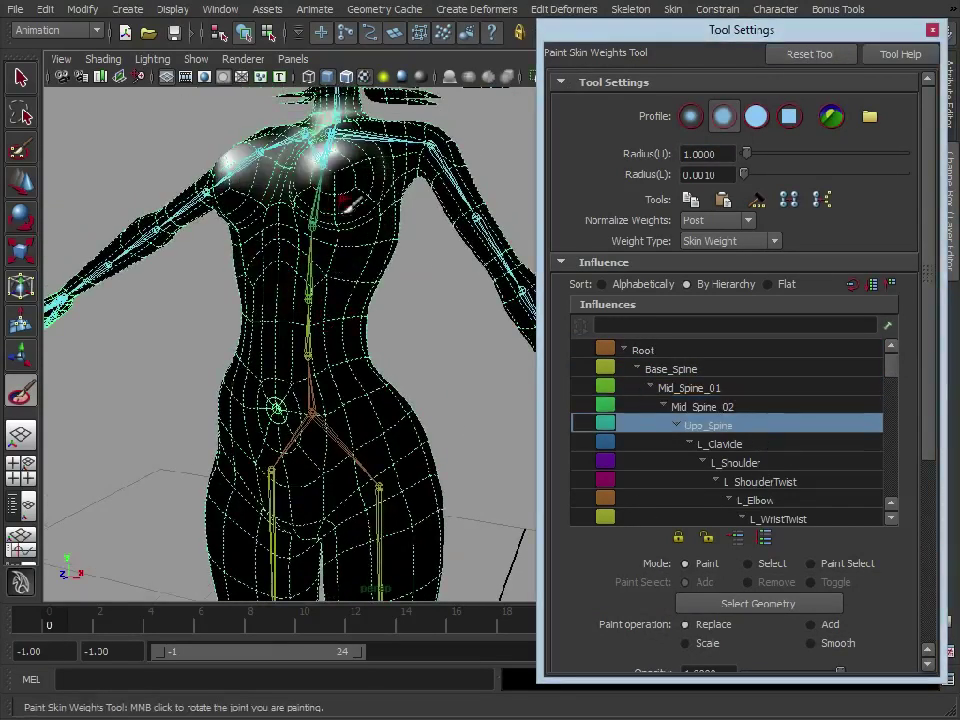
alt+drag(345, 208, 318, 240)
mouse_move(266, 278)
alt+mouse_down()
mouse_move(317, 317)
mouse_move(177, 160)
mouse_move(199, 251)
mouse_move(279, 243)
mouse_move(299, 326)
mouse_move(318, 198)
alt+mouse_up()
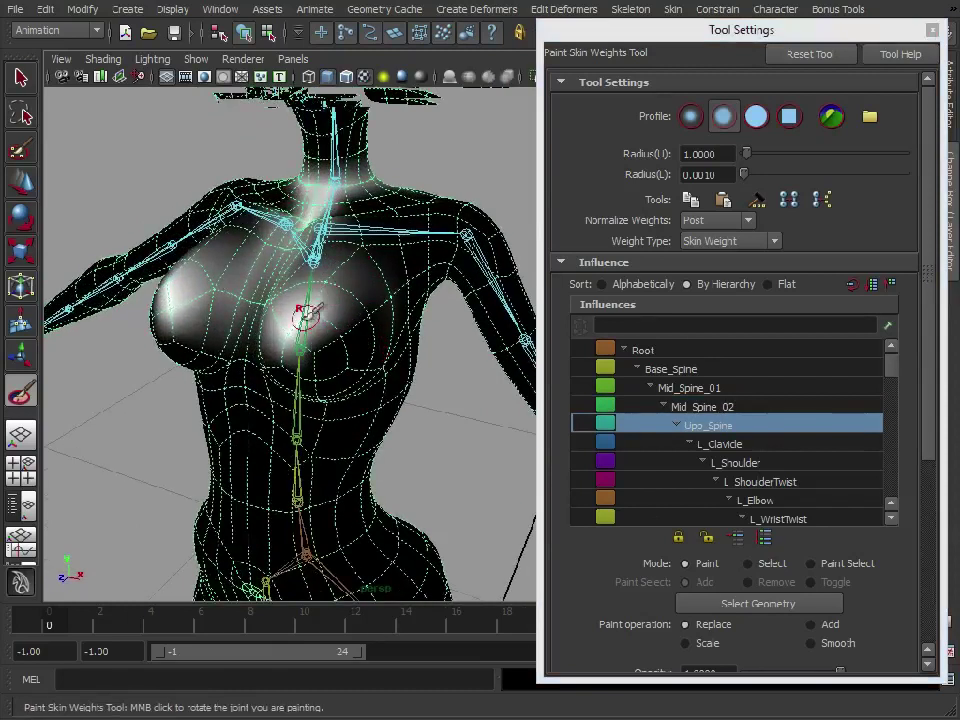
Enlarge the paint brush's upper radius to about 3.67 over the chest.
alt+drag(401, 349, 386, 351)
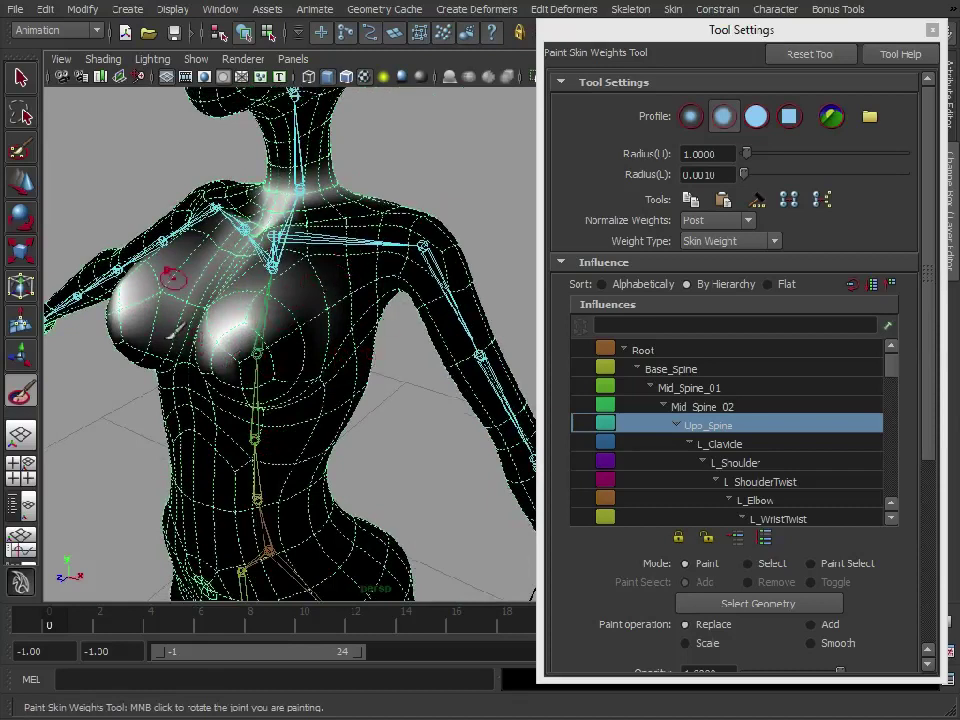
alt+drag(304, 365, 364, 333)
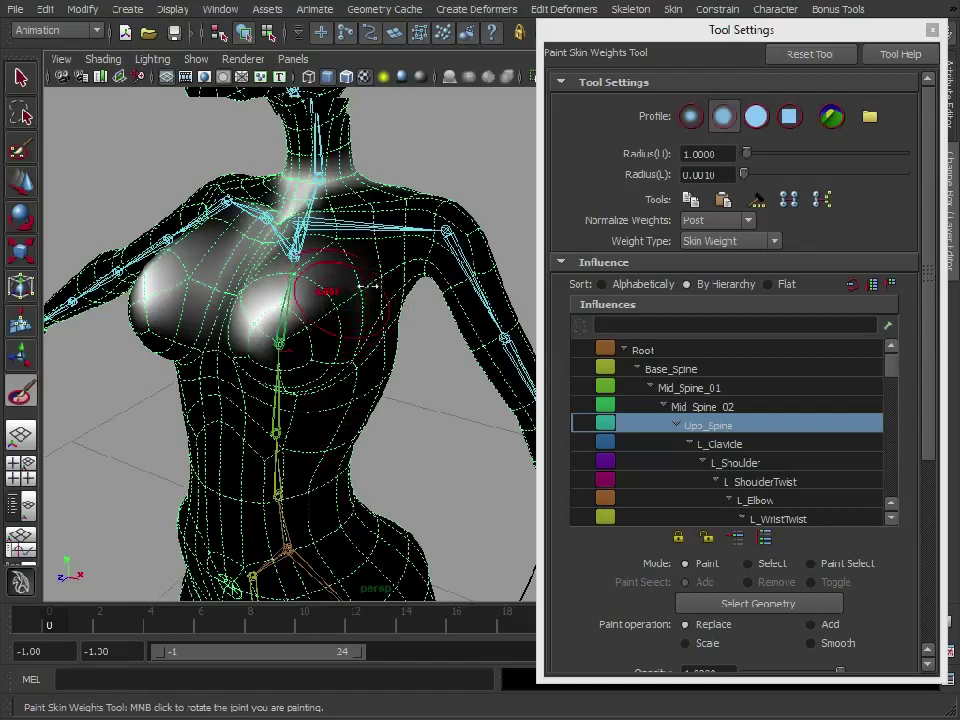
mouse_move(377, 286)
mouse_down()
mouse_move(354, 283)
mouse_move(396, 281)
mouse_move(336, 286)
mouse_move(392, 290)
mouse_move(366, 287)
mouse_up()
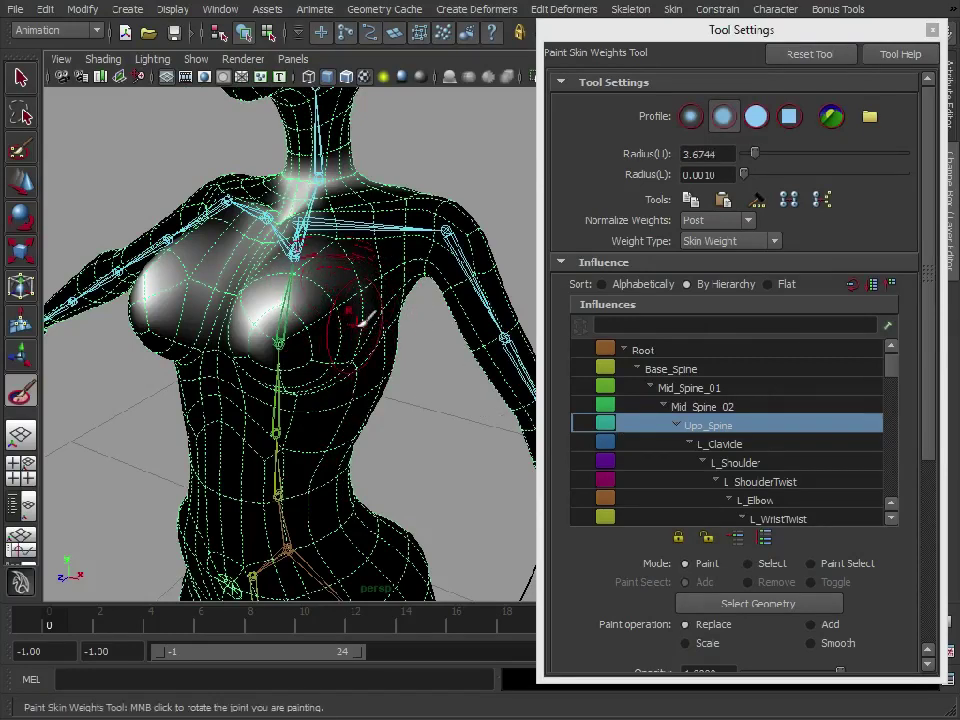
Make Jaw the active influence by picking its joint on the head, with the paint operation settings in view.
alt+drag(257, 167, 338, 326)
alt+middle_drag(338, 326, 364, 381)
alt+right_drag(364, 381, 420, 381)
alt+middle_drag(420, 381, 373, 375)
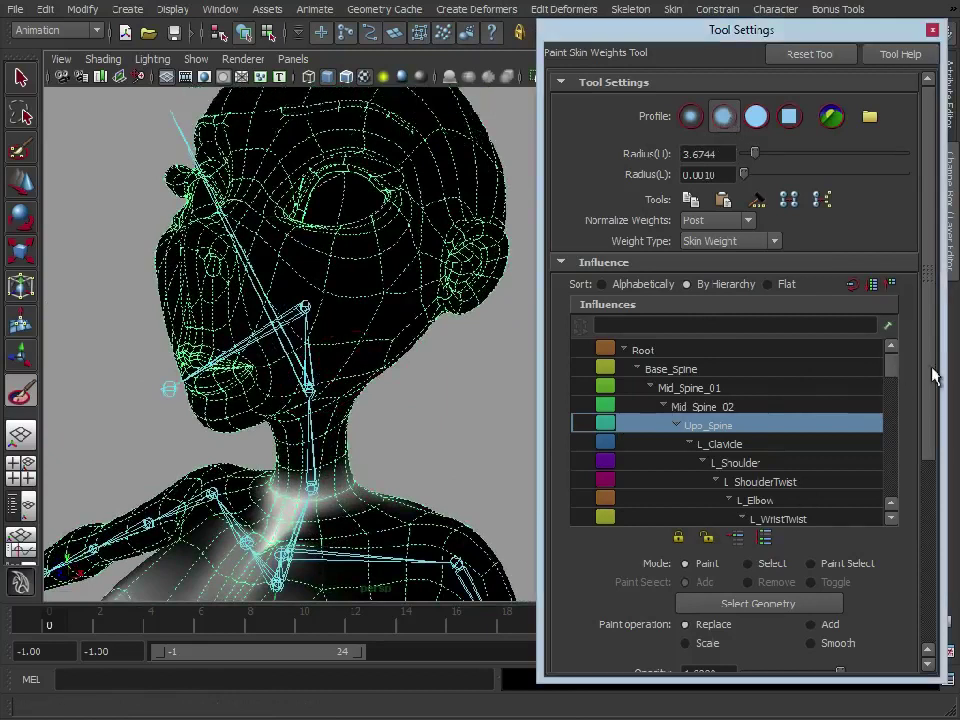
mouse_move(932, 379)
mouse_down()
mouse_move(917, 407)
mouse_move(921, 579)
mouse_up()
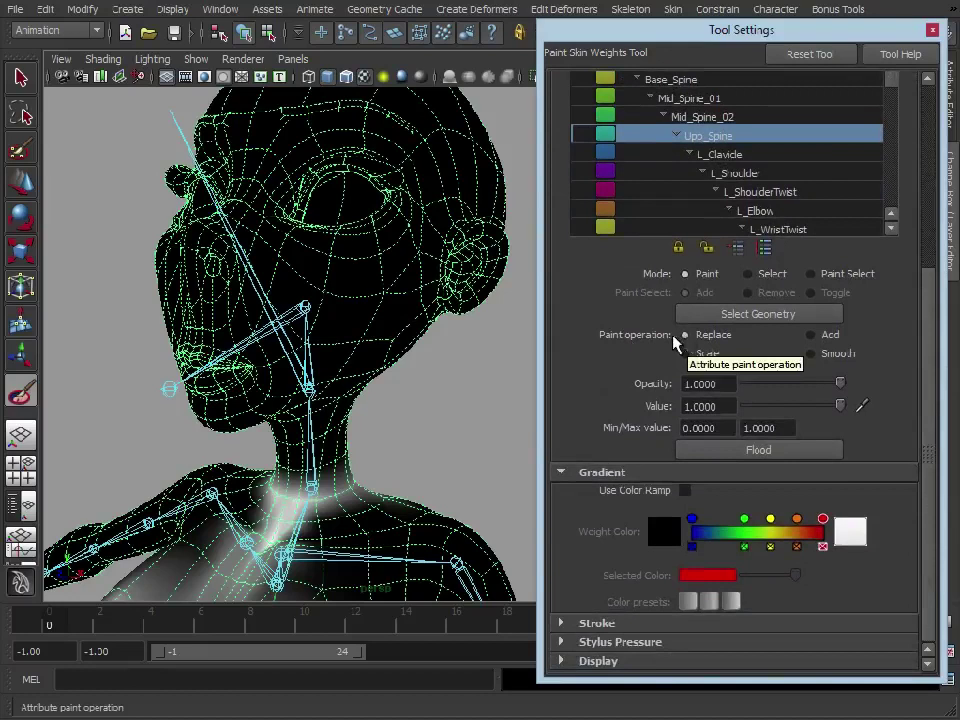
right_click(304, 303)
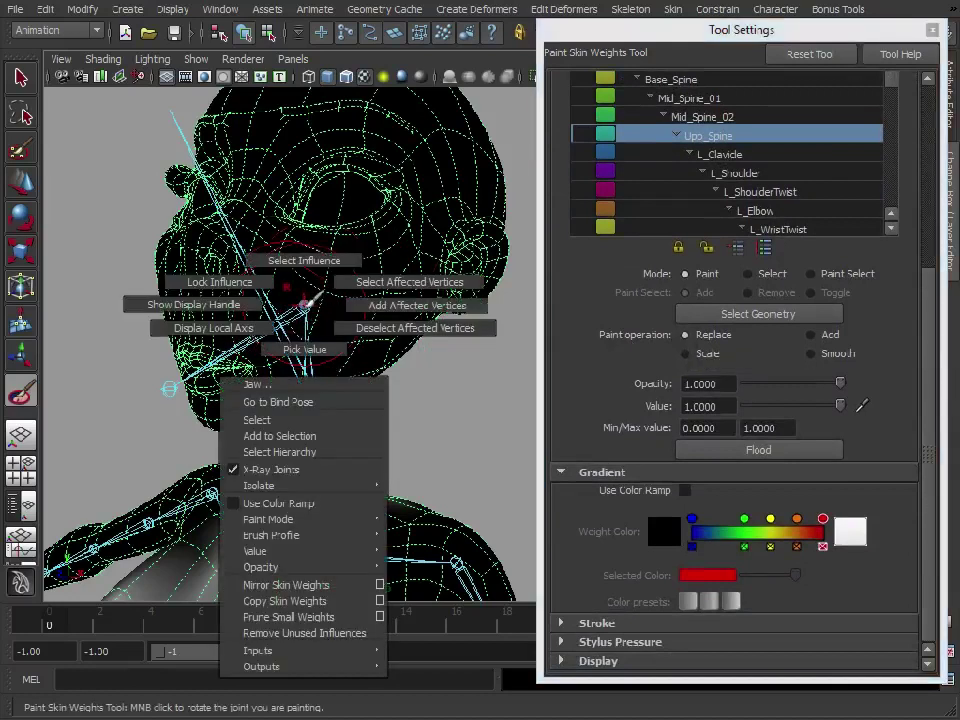
click(312, 262)
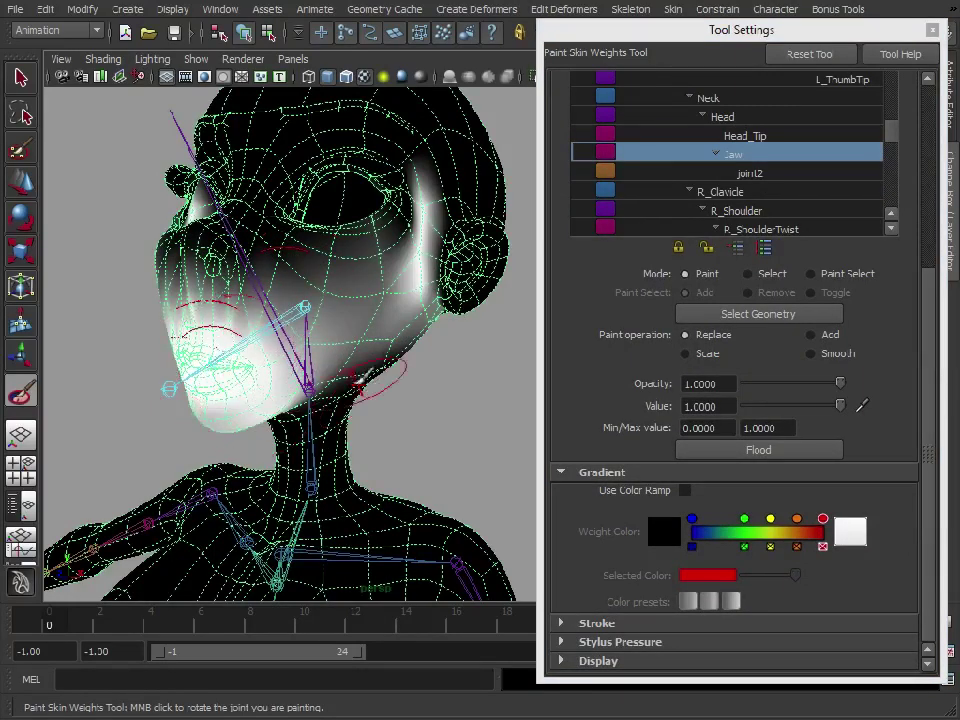
Switch the active influence to Head from its joint and examine its weights around the face.
mouse_move(358, 377)
alt+mouse_down()
mouse_move(285, 332)
mouse_move(377, 354)
alt+mouse_up()
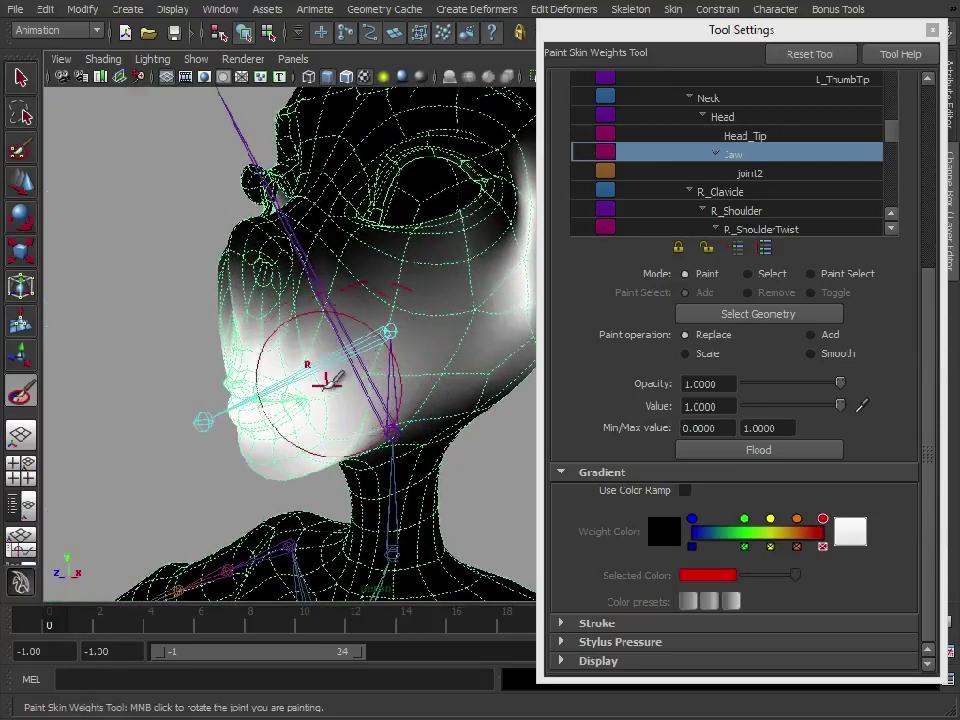
mouse_move(317, 399)
mouse_down()
mouse_move(300, 401)
mouse_move(315, 399)
mouse_move(345, 308)
mouse_up()
right_drag(345, 308, 343, 268)
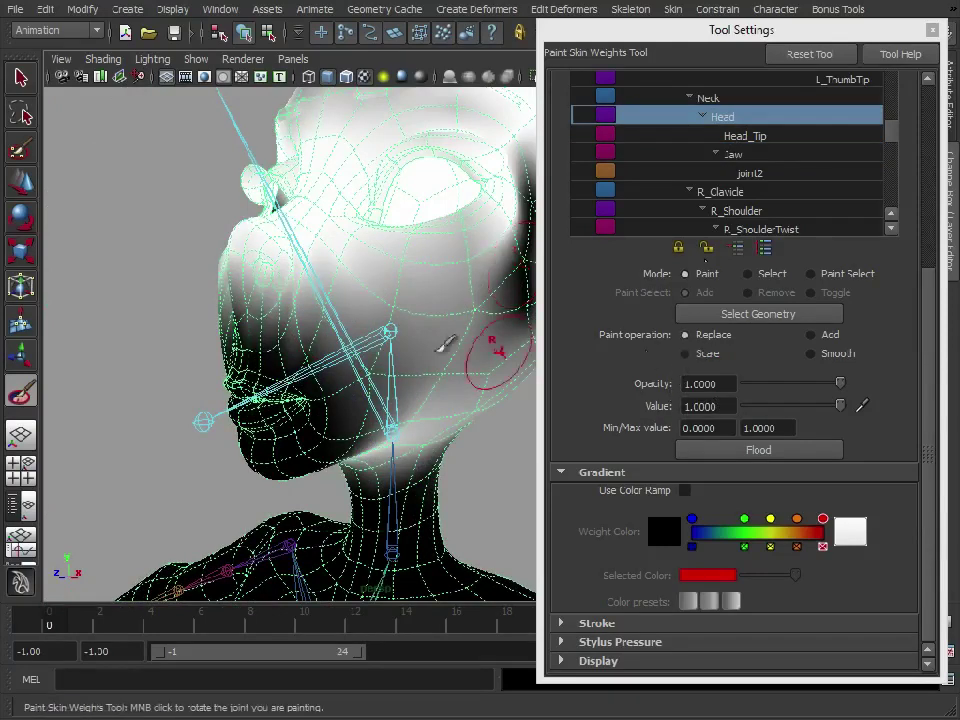
alt+drag(440, 335, 338, 325)
alt+right_drag(338, 325, 349, 328)
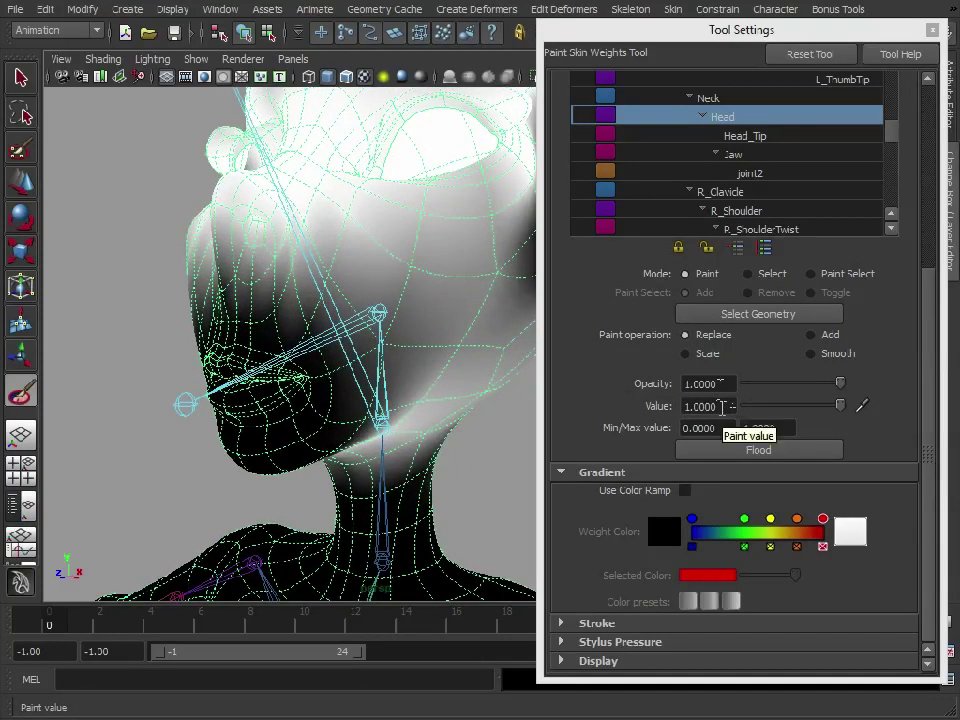
drag(840, 406, 643, 406)
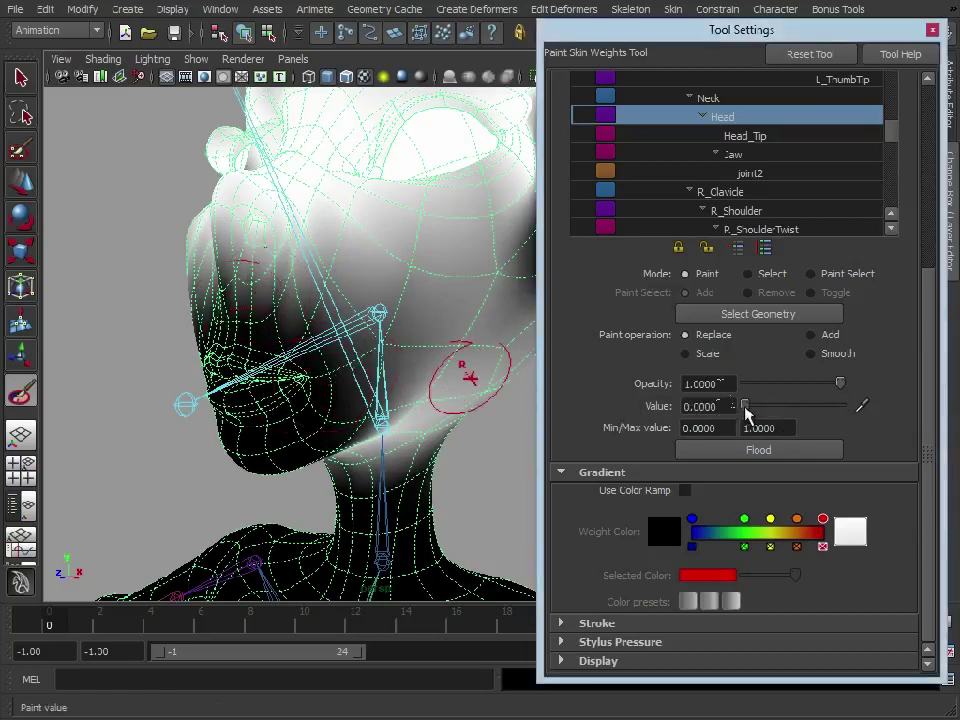
drag(745, 406, 695, 408)
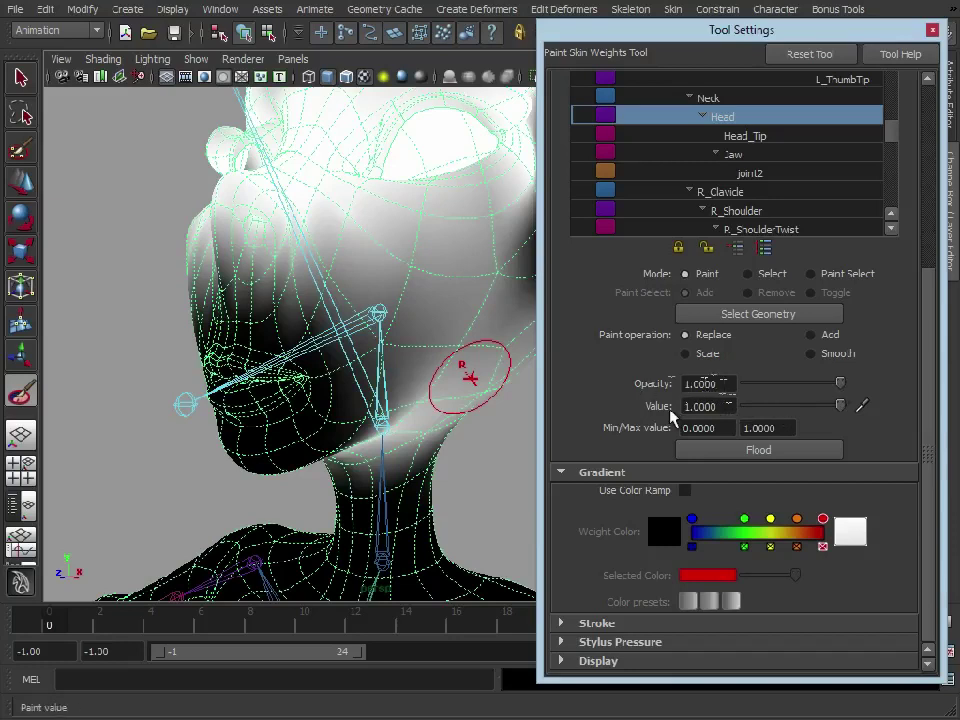
mouse_move(266, 300)
alt+mouse_down()
mouse_move(321, 290)
mouse_move(314, 285)
alt+mouse_up()
key(ctrl+z)
key(ctrl+z)
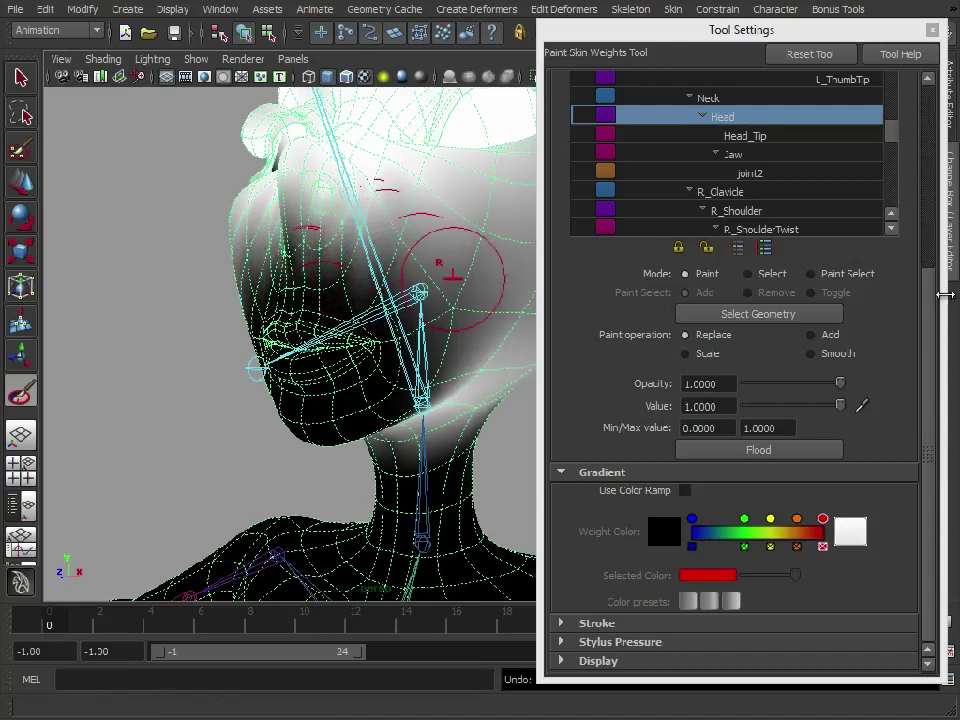
Switch the brush profile to the solid brush and replace Head's weights with 1.0 over the nose.
drag(929, 300, 920, 97)
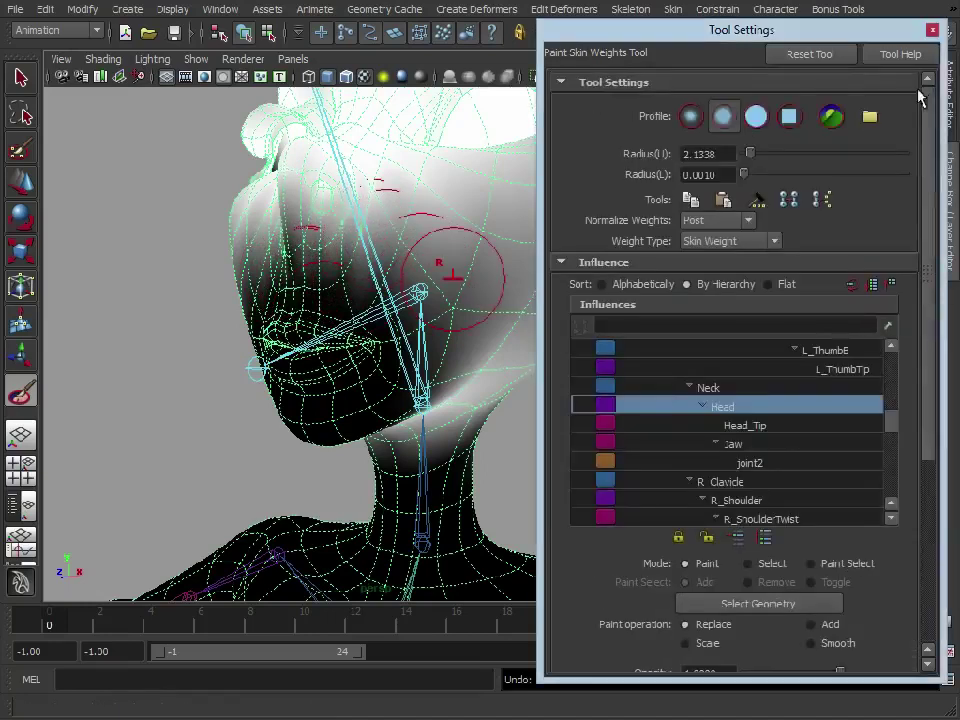
click(724, 117)
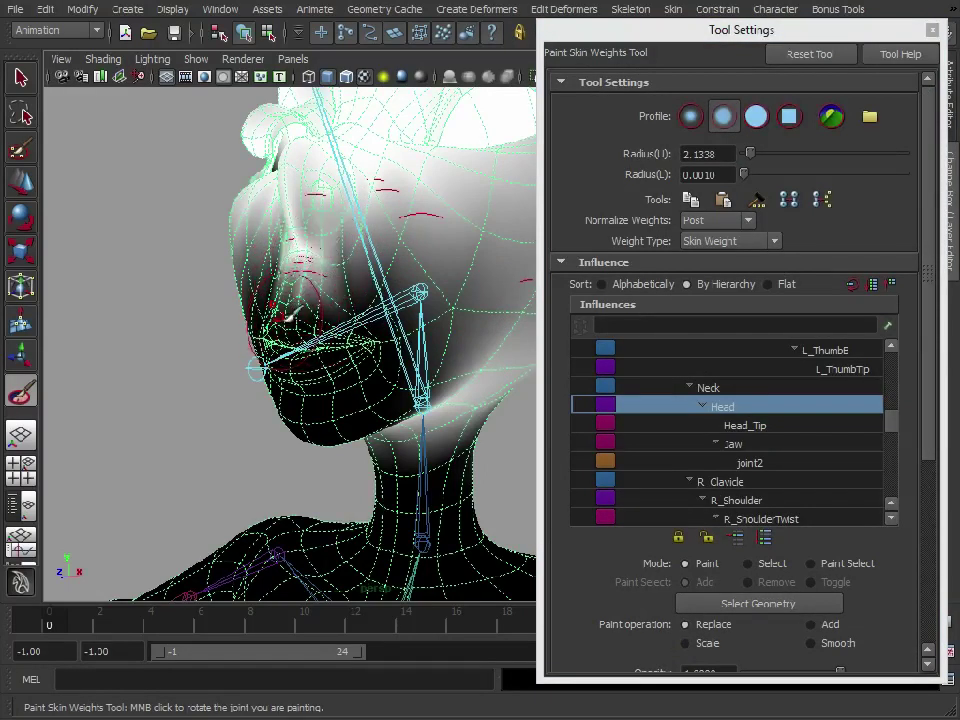
click(756, 117)
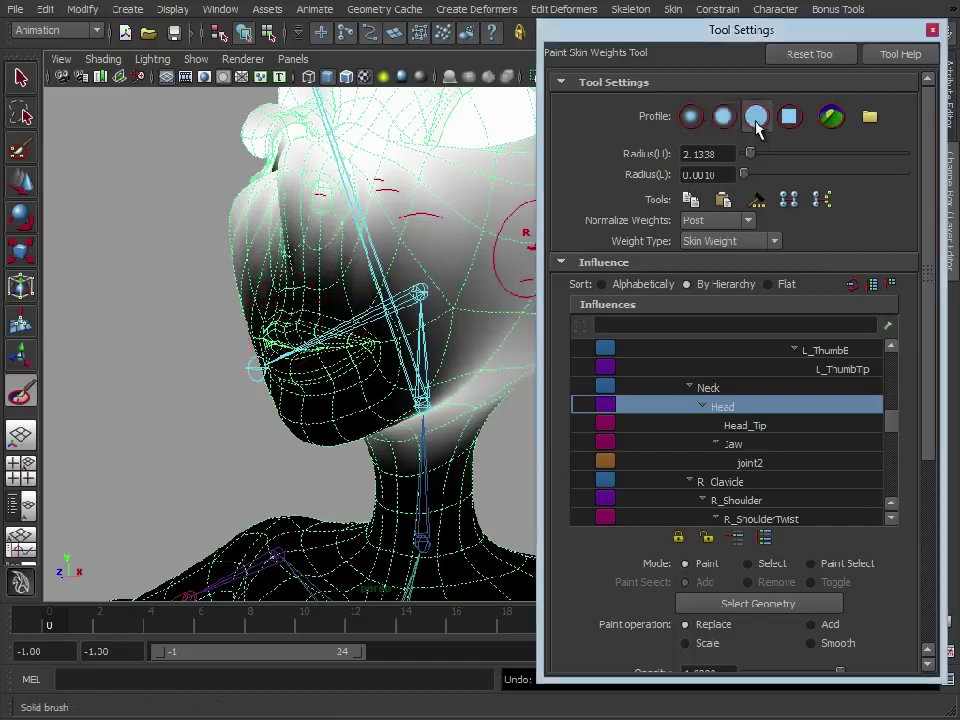
mouse_move(298, 282)
mouse_down()
mouse_move(334, 264)
mouse_move(289, 276)
mouse_move(271, 244)
mouse_up()
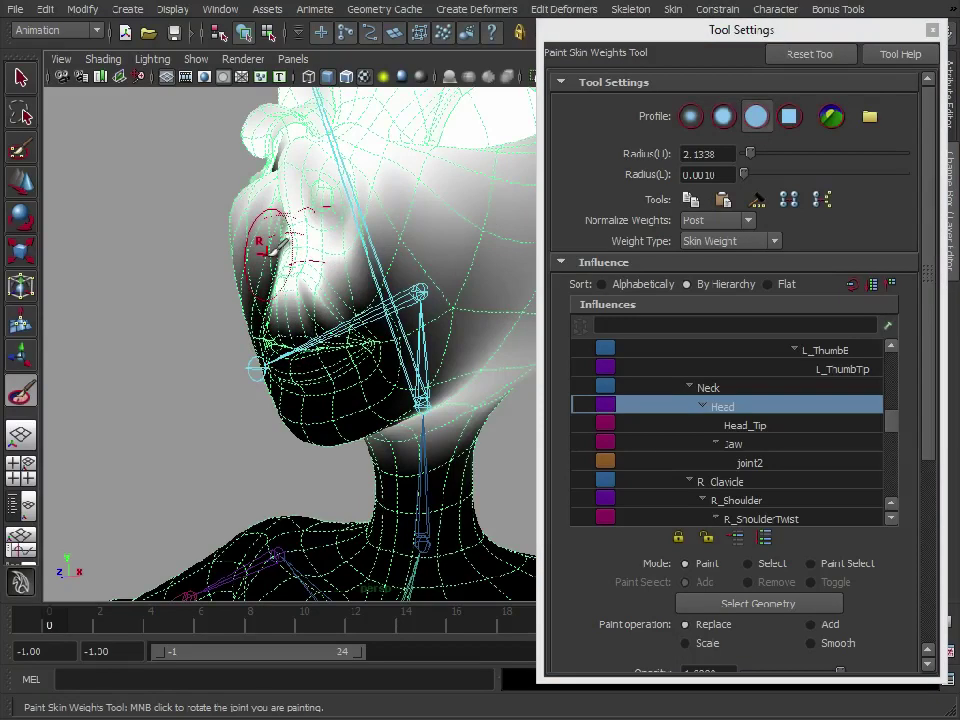
Enlarge the brush's upper radius to about 3.11 and paint full Head weight over the cheek, temple and eye area.
alt+drag(400, 325, 416, 332)
alt+middle_drag(416, 332, 366, 336)
mouse_move(366, 336)
alt+mouse_down()
mouse_move(340, 339)
mouse_move(364, 345)
alt+mouse_up()
key(b)
drag(334, 294, 376, 290)
drag(260, 245, 258, 246)
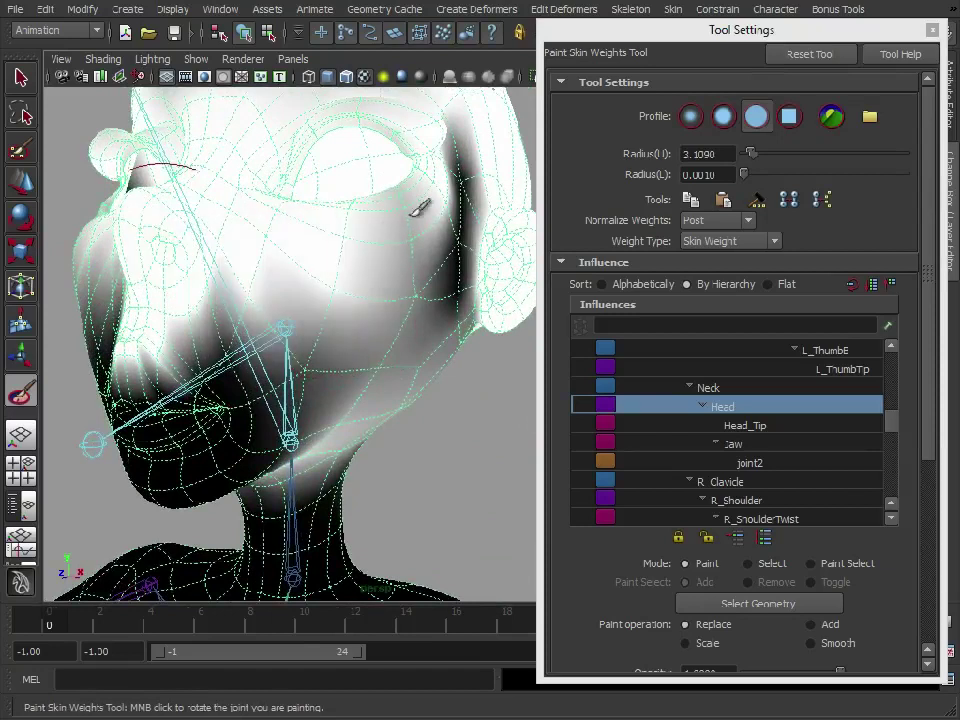
mouse_move(418, 208)
mouse_down()
mouse_move(490, 208)
mouse_move(420, 298)
mouse_up()
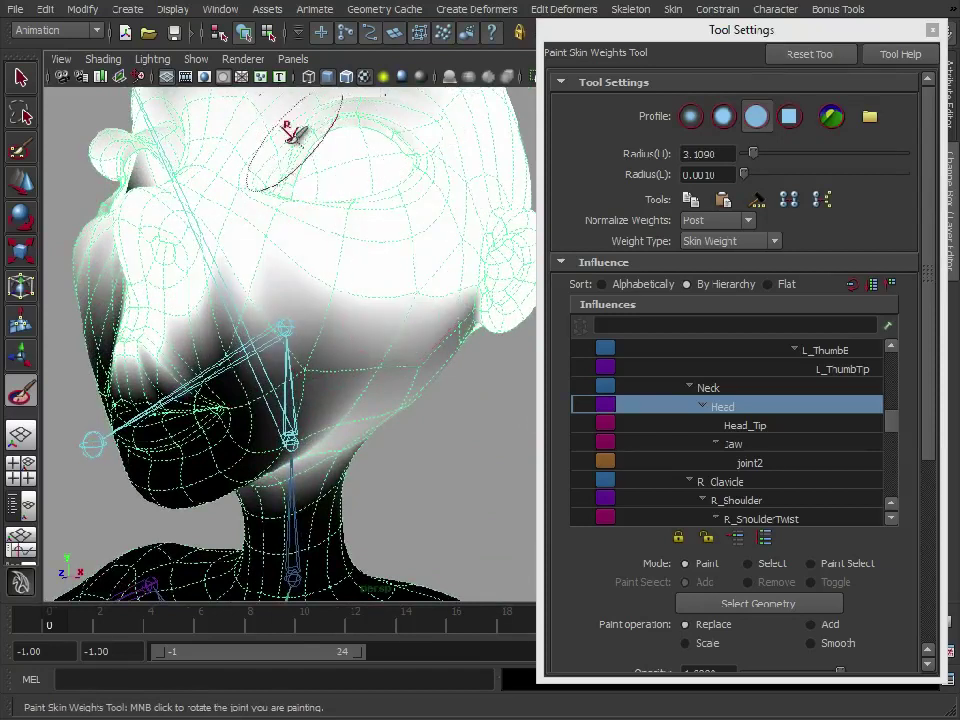
mouse_move(293, 136)
mouse_down()
mouse_move(364, 107)
mouse_move(439, 154)
mouse_up()
Paint full Head weight across the side of the face, the forehead and the crown.
mouse_move(426, 352)
alt+mouse_down()
mouse_move(435, 388)
mouse_move(380, 372)
alt+mouse_up()
mouse_move(380, 372)
alt+middle_down()
mouse_move(367, 366)
mouse_move(387, 366)
alt+middle_up()
alt+right_drag(387, 366, 360, 369)
mouse_move(291, 289)
mouse_down()
mouse_move(390, 354)
mouse_move(494, 271)
mouse_move(425, 378)
mouse_up()
mouse_move(421, 277)
alt+mouse_down()
mouse_move(420, 300)
mouse_move(395, 335)
mouse_move(503, 236)
alt+mouse_up()
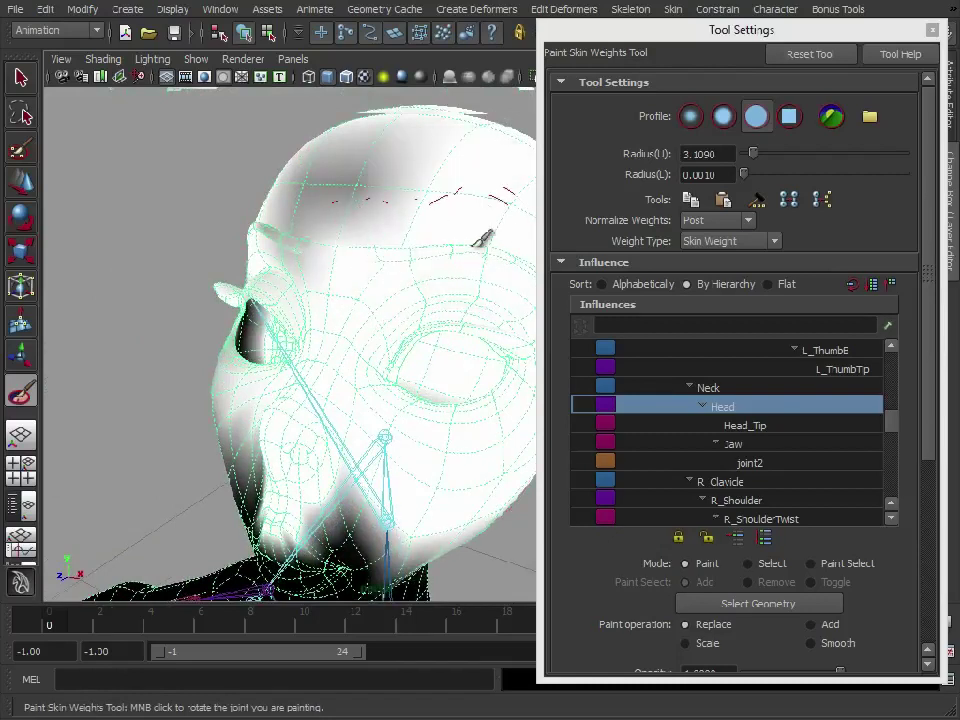
alt+drag(441, 251, 335, 314)
drag(374, 201, 430, 143)
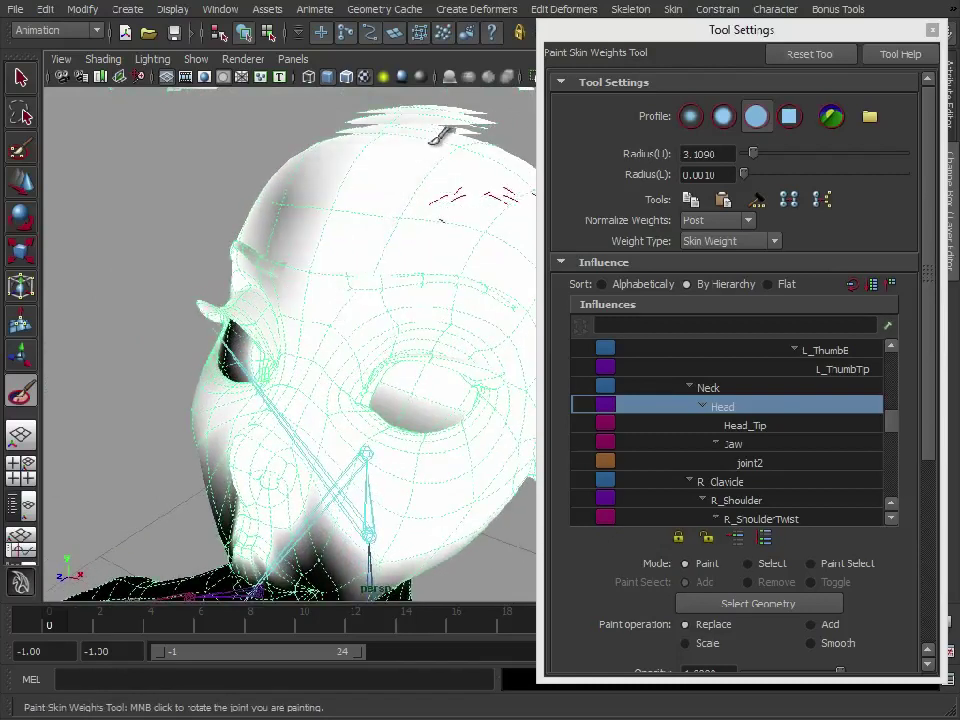
Continue painting full Head weight around the side and back of the head above the neck.
alt+drag(425, 298, 388, 279)
alt+middle_drag(388, 279, 228, 246)
alt+drag(229, 246, 392, 285)
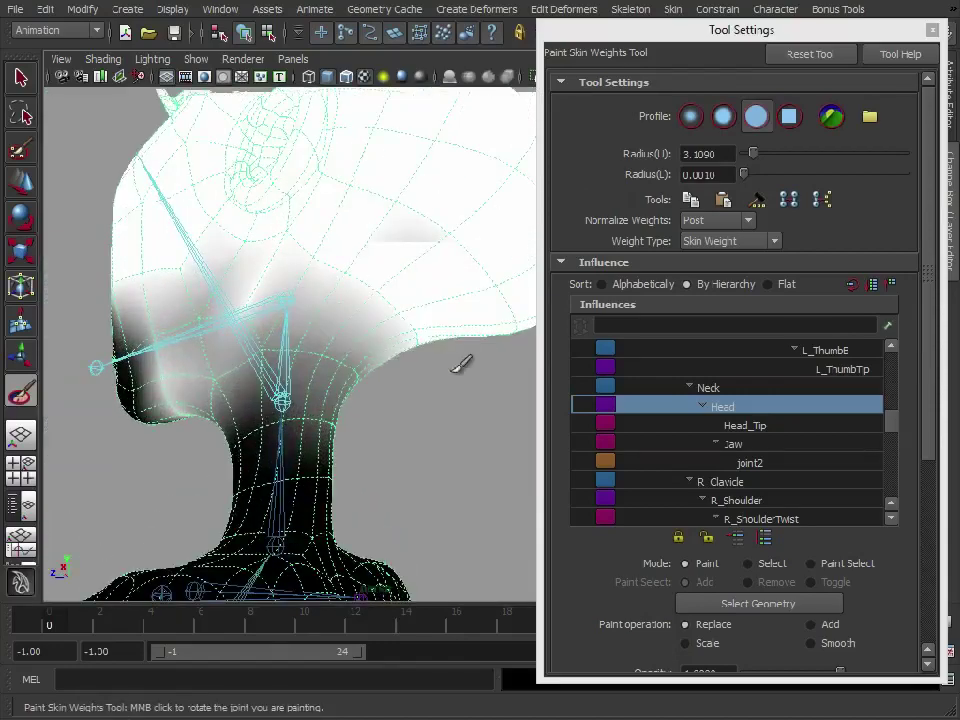
mouse_move(325, 240)
alt+mouse_down()
mouse_move(482, 300)
mouse_move(362, 287)
mouse_move(373, 262)
mouse_move(319, 286)
mouse_move(298, 263)
mouse_move(330, 263)
alt+mouse_up()
alt+right_drag(330, 263, 339, 266)
alt+drag(339, 266, 357, 276)
alt+right_drag(357, 276, 332, 257)
drag(332, 257, 356, 268)
mouse_move(356, 268)
alt+mouse_down()
mouse_move(394, 281)
mouse_move(377, 287)
alt+mouse_up()
Reduce the brush's upper radius to about 0.93 and paint full Head weight along the upper lip.
alt+drag(409, 390, 351, 388)
alt+middle_drag(351, 388, 343, 369)
alt+right_drag(343, 369, 366, 367)
alt+drag(366, 367, 405, 365)
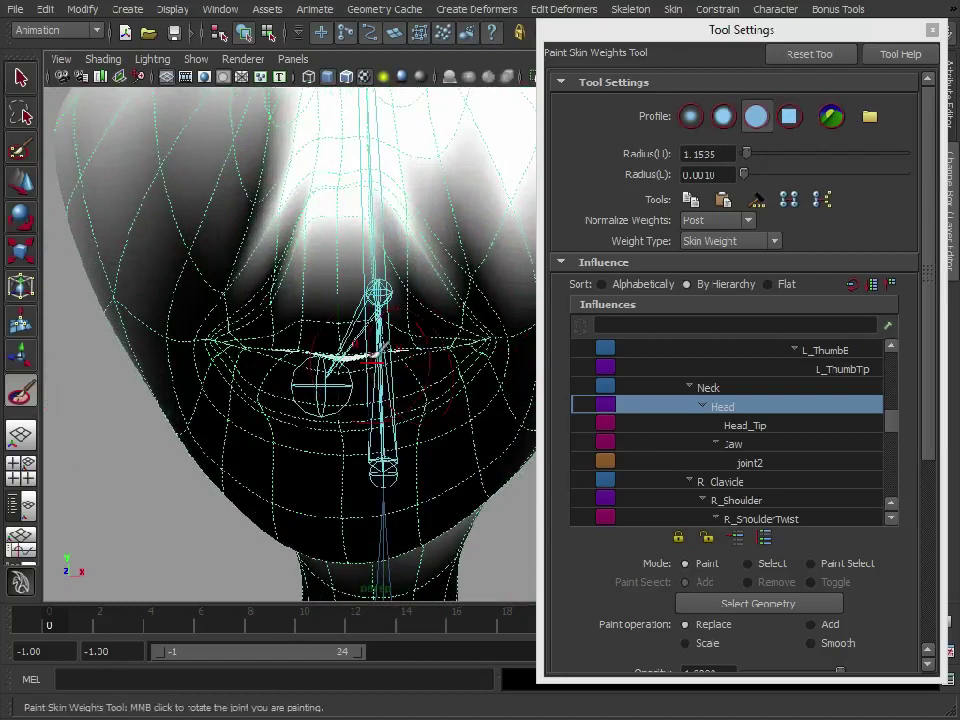
alt+drag(290, 152, 452, 334)
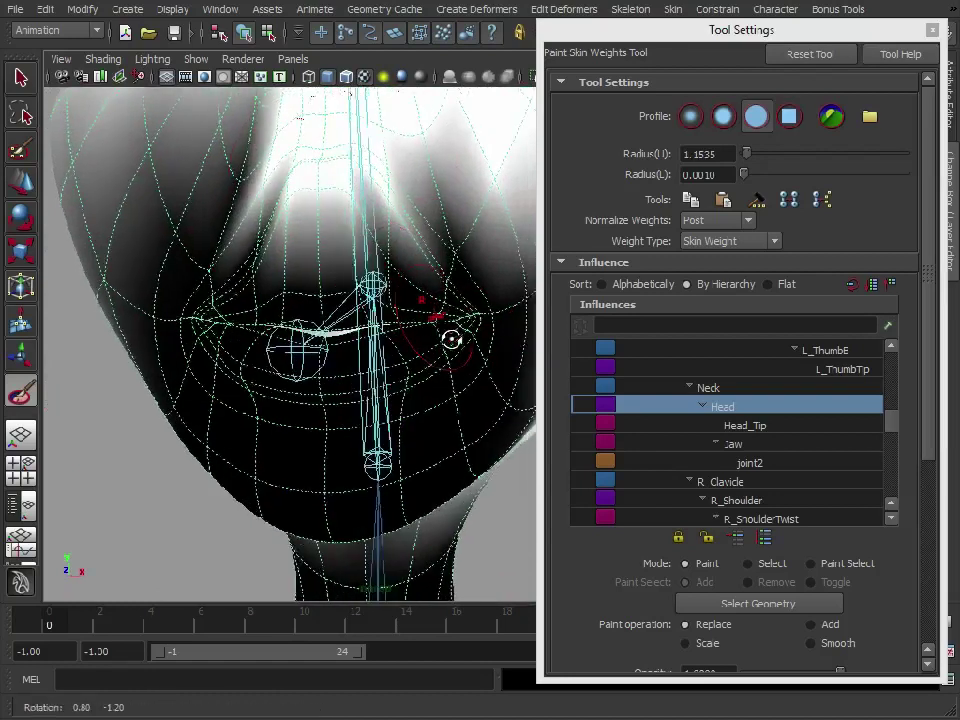
alt+right_drag(452, 334, 405, 300)
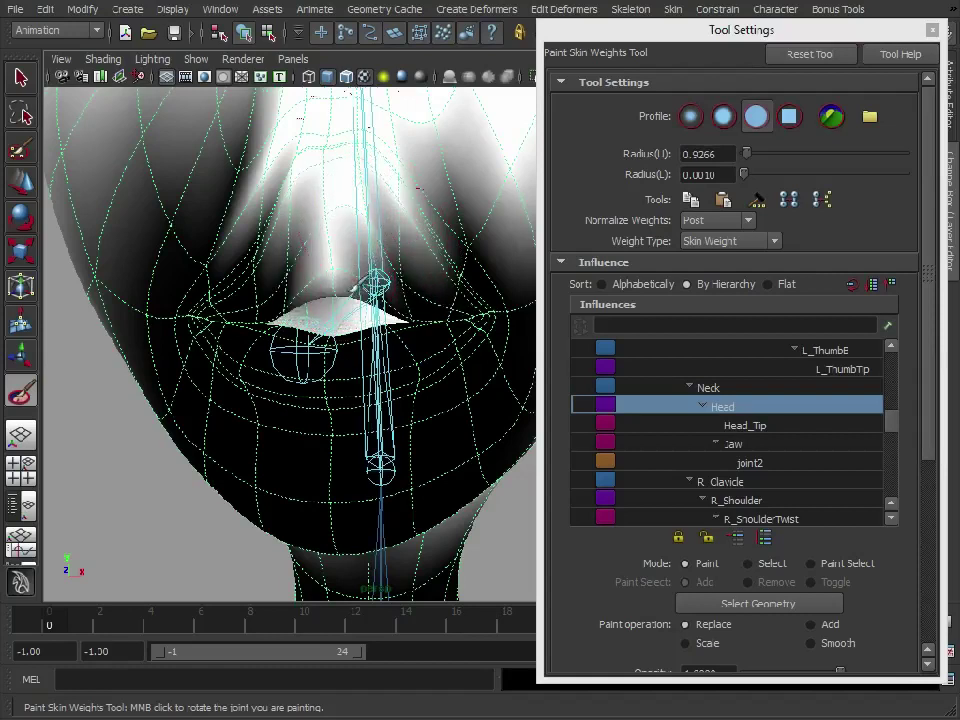
drag(393, 280, 398, 255)
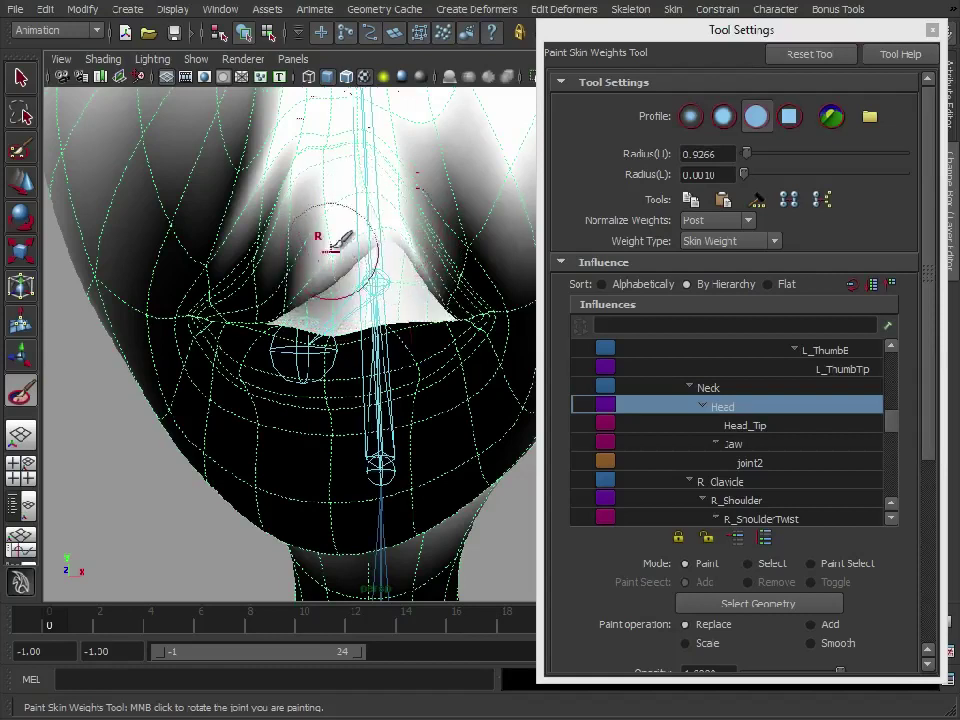
Extend the full Head weight along the upper lip toward both corners of the mouth.
alt+drag(346, 279, 300, 265)
alt+right_drag(300, 265, 292, 213)
mouse_move(338, 205)
mouse_down()
mouse_move(304, 258)
mouse_move(297, 235)
mouse_up()
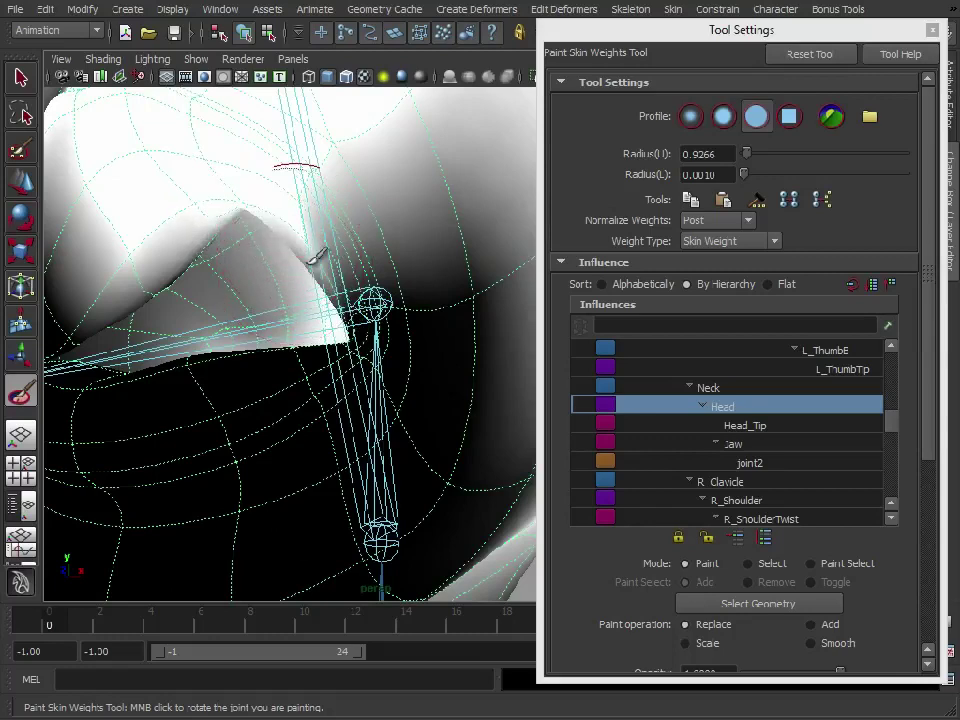
mouse_move(414, 290)
alt+mouse_down()
mouse_move(429, 321)
mouse_move(407, 339)
mouse_move(390, 332)
alt+mouse_up()
alt+drag(356, 371, 298, 374)
alt+right_drag(298, 374, 349, 375)
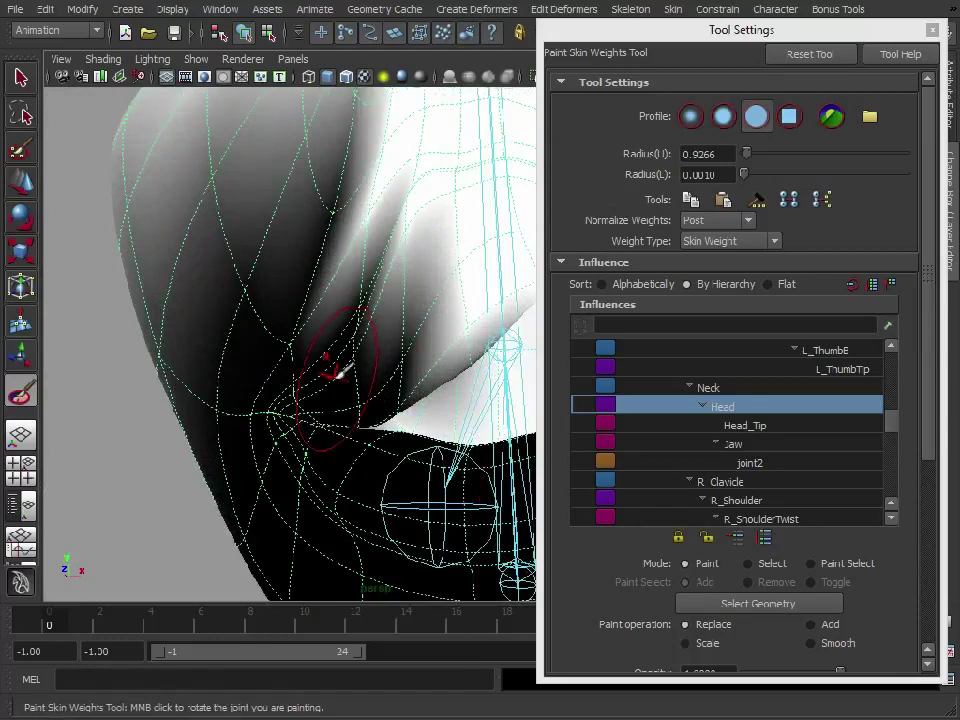
Paint full Head weight on the inner surface of the upper lip inside the mouth.
mouse_move(328, 375)
alt+mouse_down()
mouse_move(398, 370)
mouse_move(276, 346)
mouse_move(275, 505)
mouse_move(321, 354)
mouse_move(318, 275)
mouse_move(309, 287)
alt+mouse_up()
alt+right_drag(309, 287, 333, 276)
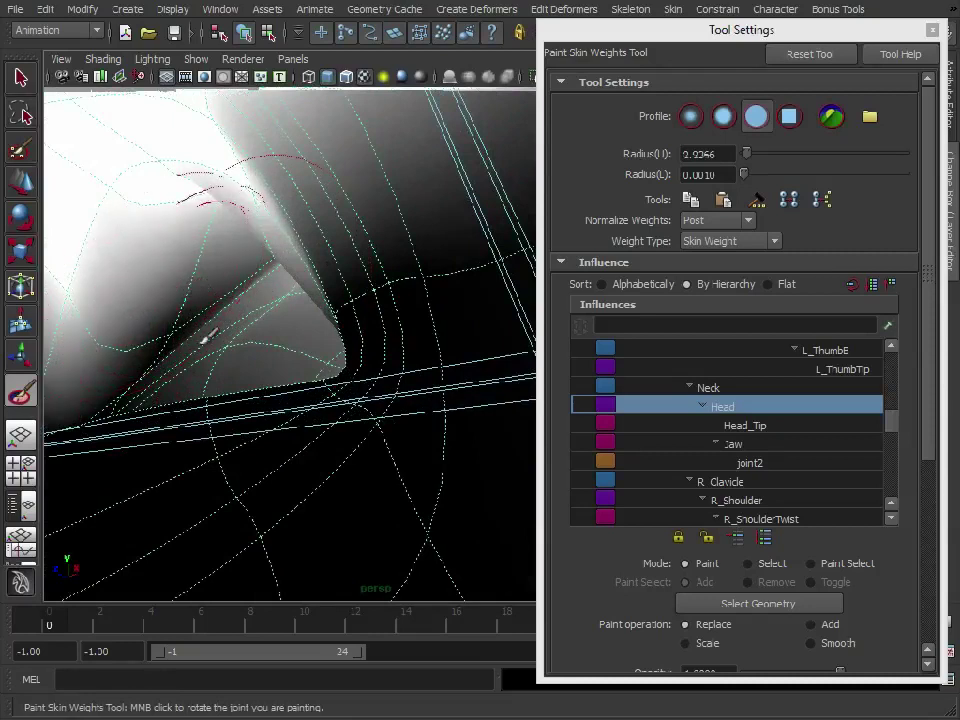
click(229, 340)
drag(134, 347, 193, 307)
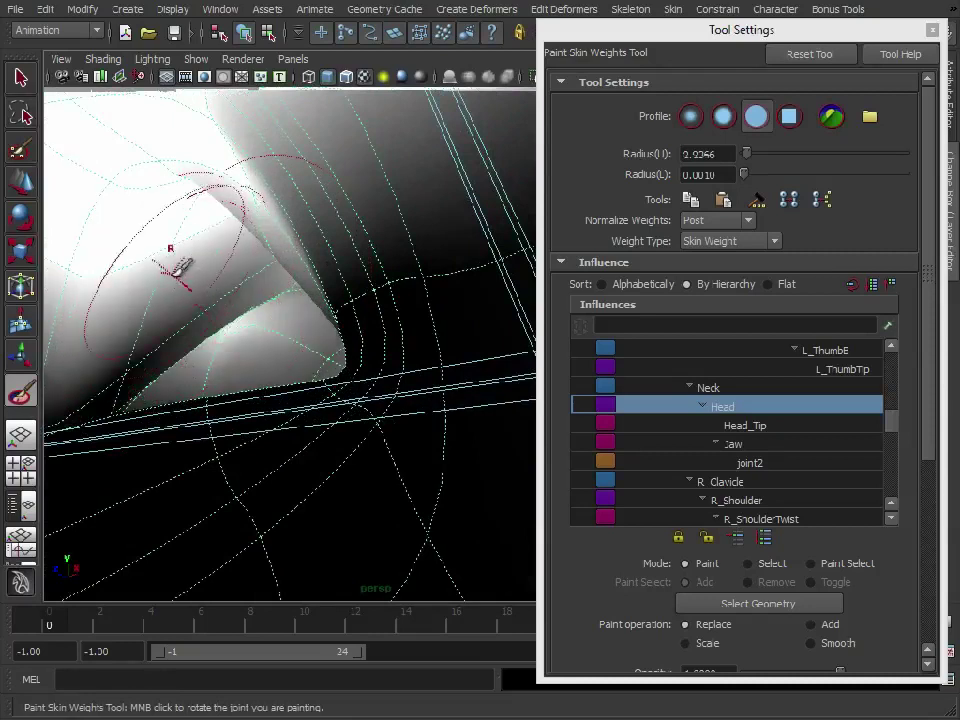
Set the brush's upper radius to about 1.13 and fill in Head's weights above the lip and beside the mouth.
alt+drag(193, 398, 424, 454)
alt+middle_drag(424, 454, 383, 438)
alt+right_drag(383, 438, 326, 422)
alt+drag(326, 422, 350, 430)
alt+middle_drag(350, 430, 353, 435)
alt+right_drag(353, 435, 441, 437)
mouse_move(441, 436)
alt+mouse_down()
mouse_move(407, 422)
mouse_move(418, 428)
alt+mouse_up()
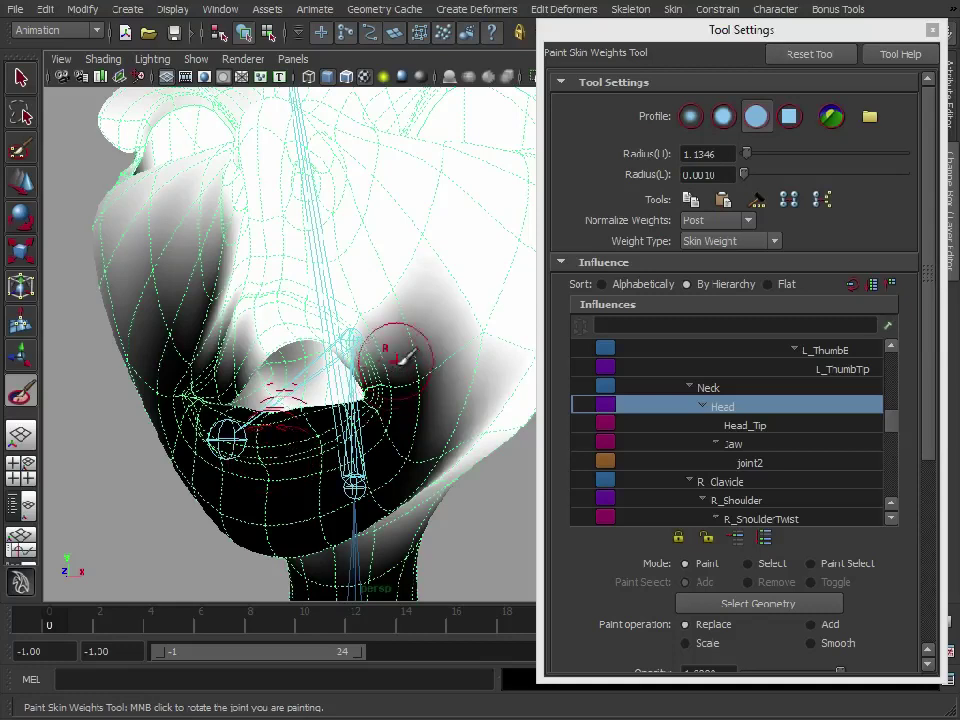
alt+drag(386, 440, 381, 454)
alt+right_drag(381, 454, 400, 456)
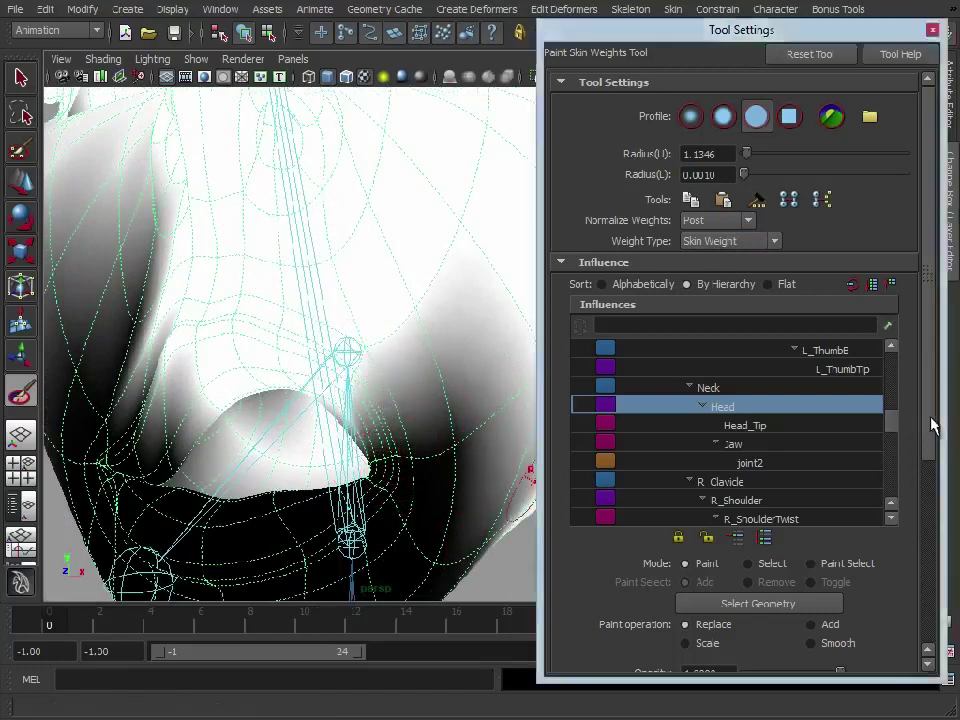
Set the paint value to 0.5, shrink the brush, and paint Head's weights at the mouth corner and adjoining cheek.
drag(930, 439, 934, 606)
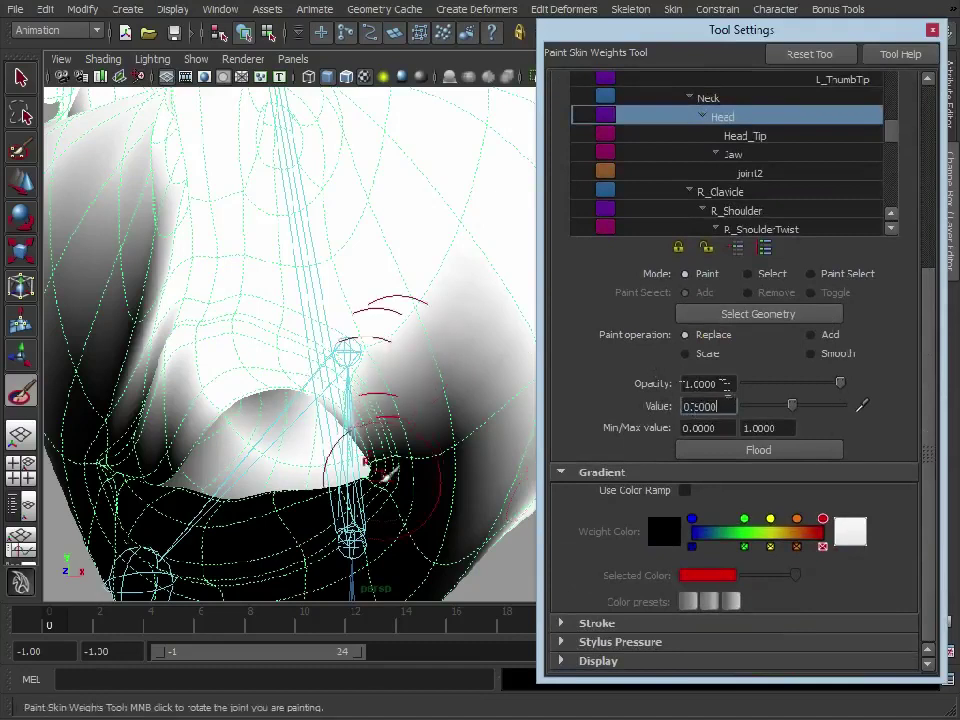
alt+drag(375, 467, 377, 463)
alt+middle_drag(377, 463, 380, 472)
key(b)
mouse_move(386, 450)
mouse_down()
mouse_move(358, 447)
mouse_move(388, 443)
mouse_move(390, 428)
mouse_up()
click(424, 408)
click(466, 406)
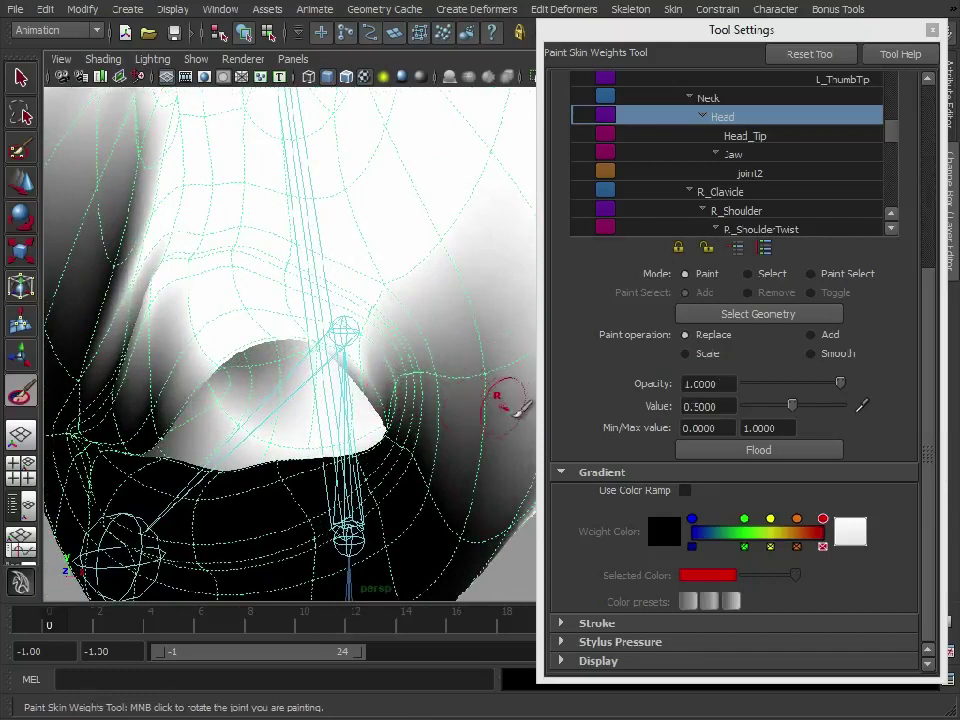
Set the paint value to 1.0 and the opacity to 0.4563, and blend Head's weights beside the mouth corner.
drag(795, 408, 884, 415)
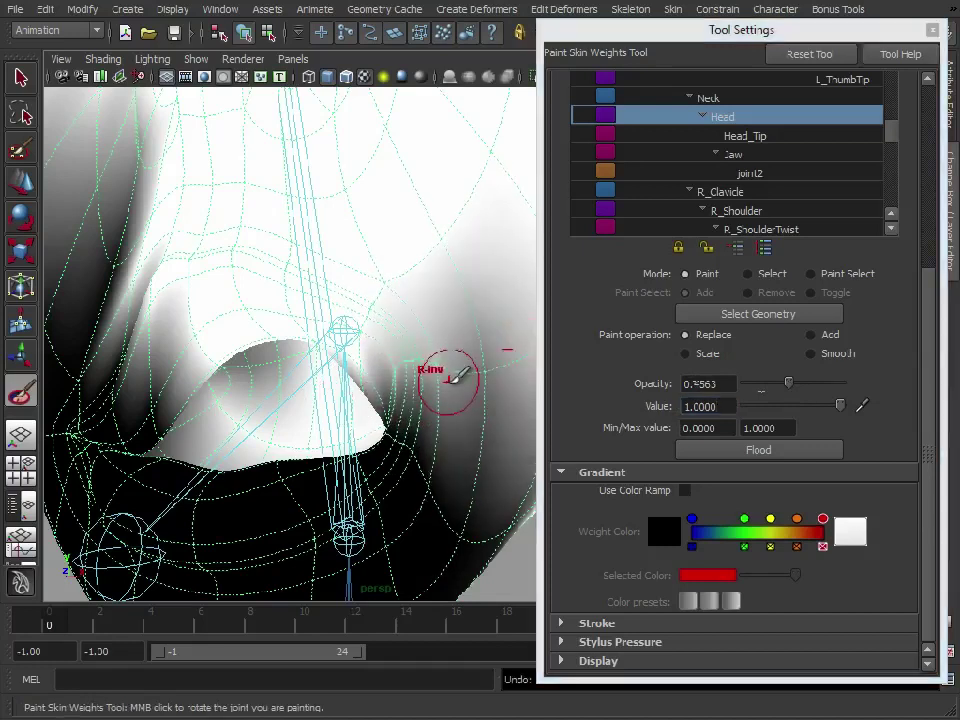
alt+drag(456, 377, 489, 499)
alt+middle_drag(489, 499, 422, 444)
alt+drag(422, 444, 386, 240)
alt+middle_drag(386, 240, 389, 270)
alt+right_drag(390, 271, 350, 275)
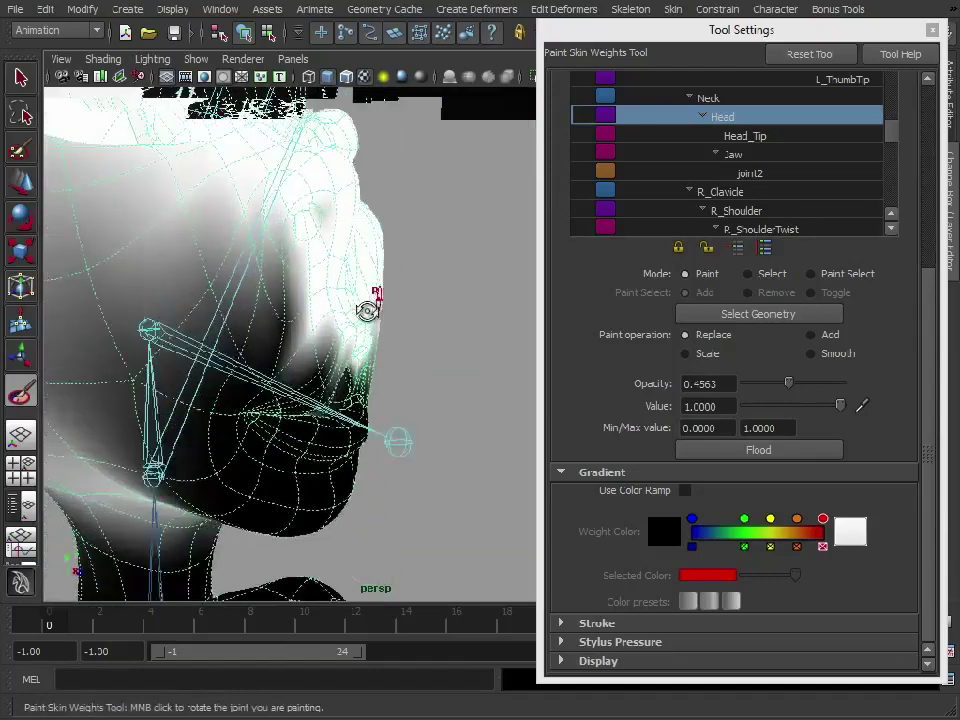
Compare the smoothed and unsmoothed mesh display while examining Head's weights inside the mouth corner.
alt+drag(367, 309, 338, 302)
alt+right_drag(330, 304, 377, 309)
mouse_move(393, 305)
alt+mouse_down()
mouse_move(385, 307)
mouse_move(398, 238)
mouse_move(418, 259)
mouse_move(388, 227)
mouse_move(381, 252)
mouse_move(437, 243)
alt+mouse_up()
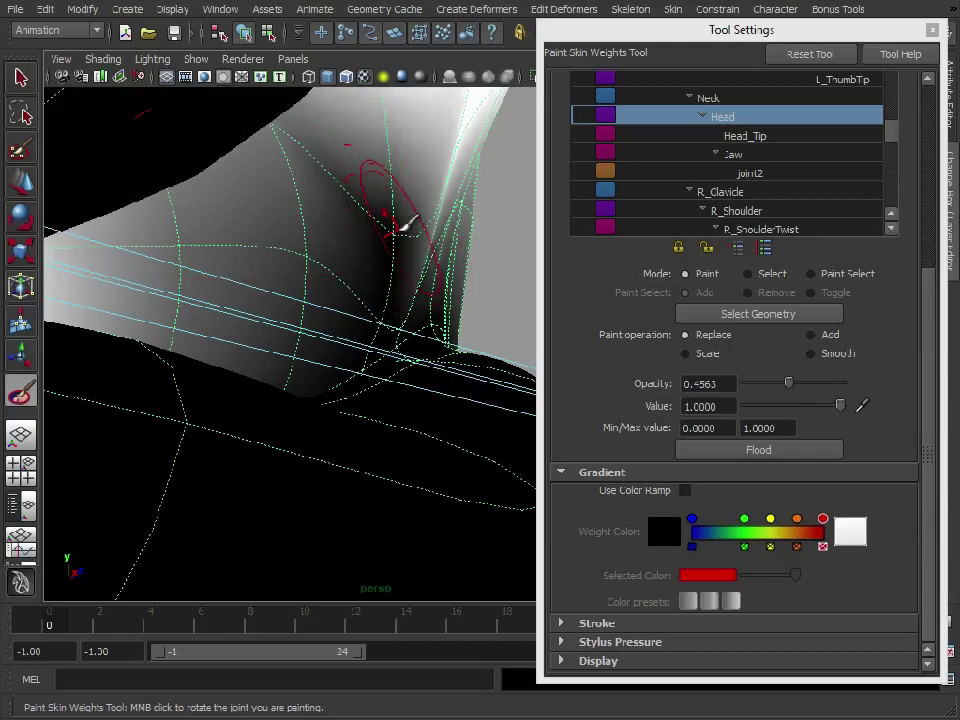
key(1)
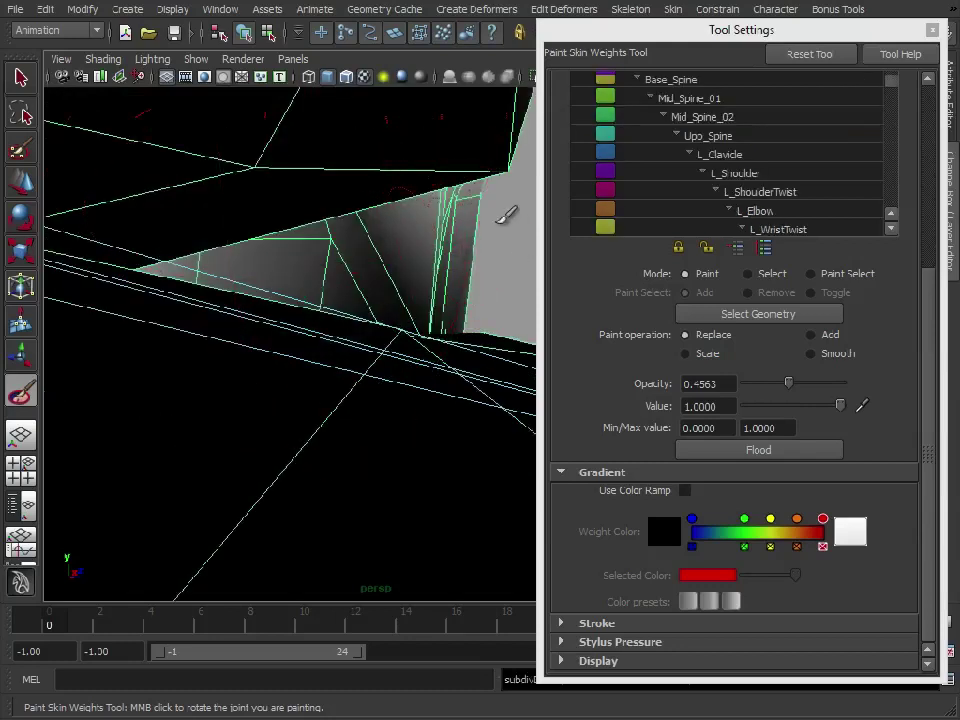
alt+drag(497, 208, 392, 189)
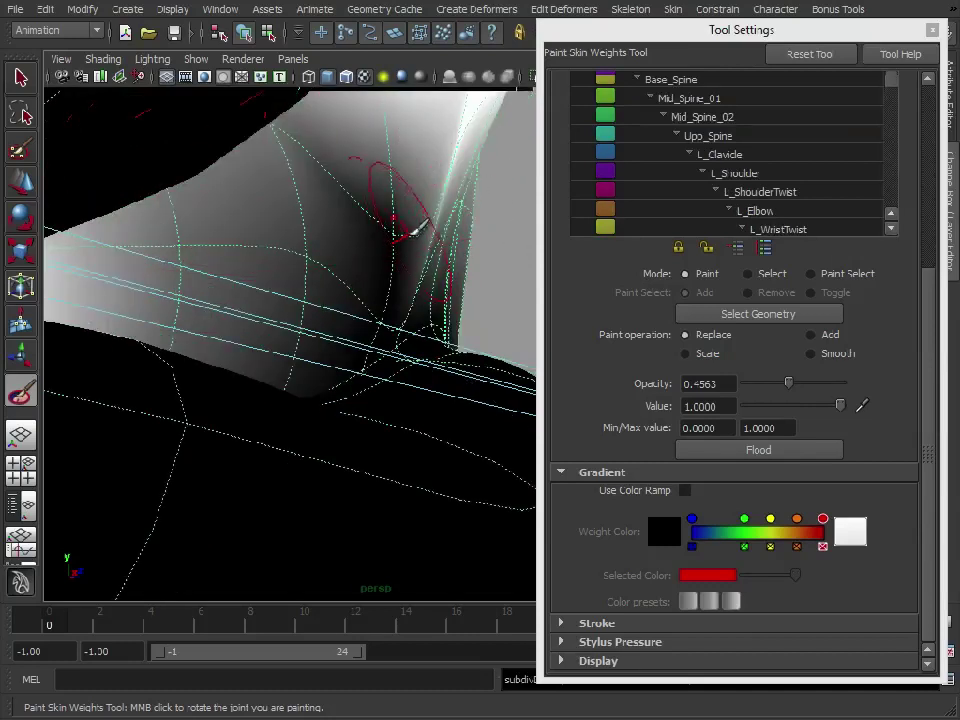
key(1)
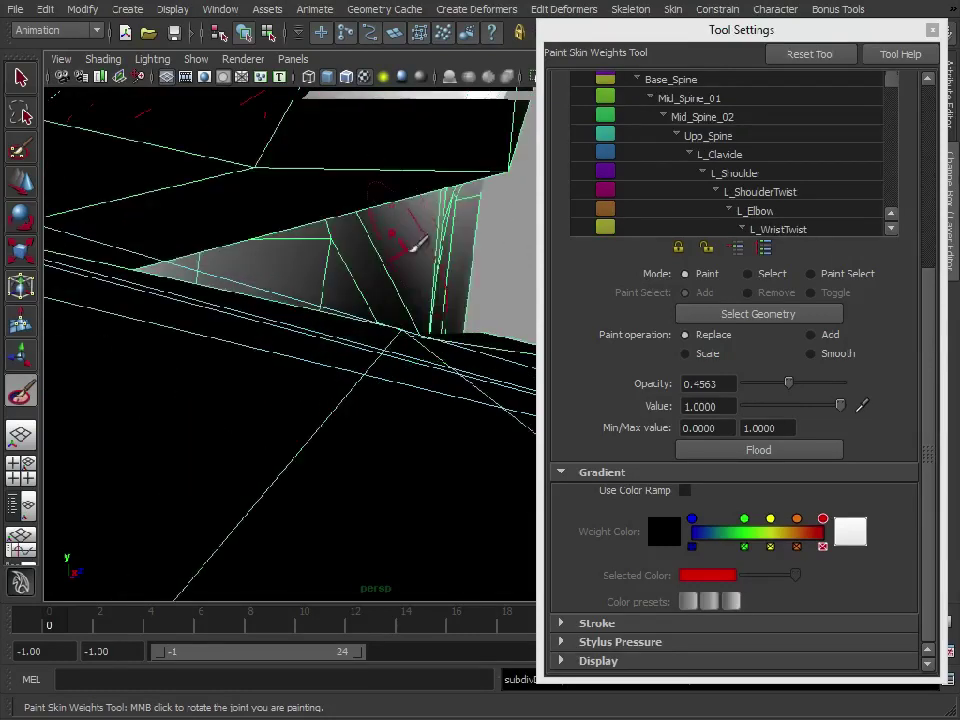
Touch up Head's weights around the inner mouth corner at reduced opacity, and return the mesh to unsmoothed display.
alt+right_drag(412, 246, 292, 275)
alt+drag(292, 275, 302, 279)
alt+middle_drag(302, 279, 294, 279)
alt+right_drag(294, 279, 330, 287)
mouse_move(386, 394)
alt+mouse_down()
mouse_move(418, 390)
mouse_move(380, 396)
alt+mouse_up()
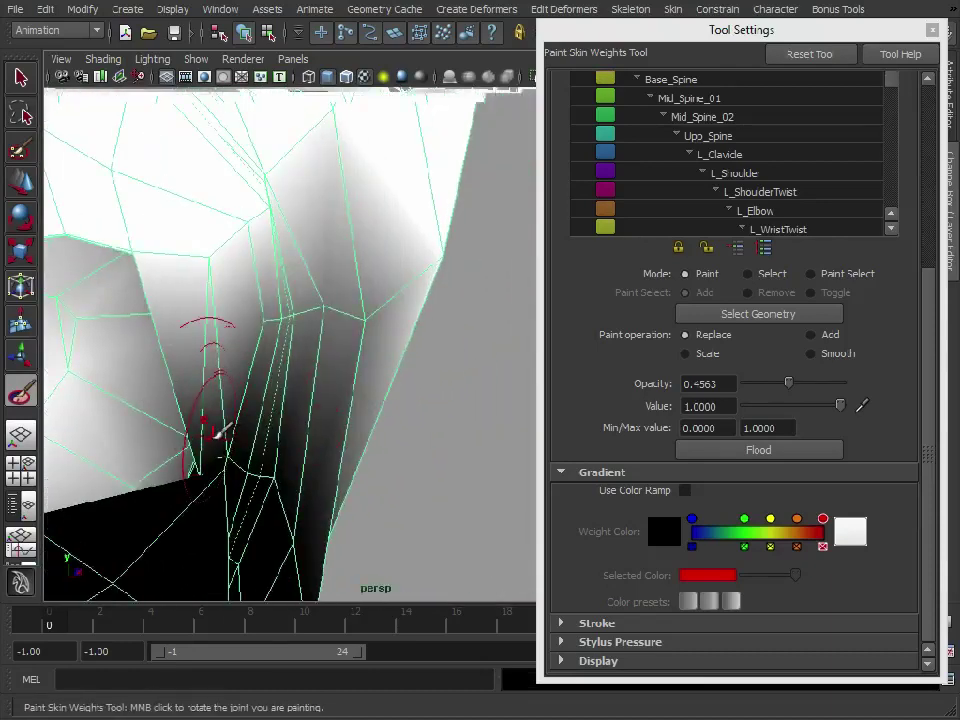
mouse_move(215, 432)
alt+mouse_down()
mouse_move(257, 435)
mouse_move(321, 418)
alt+mouse_up()
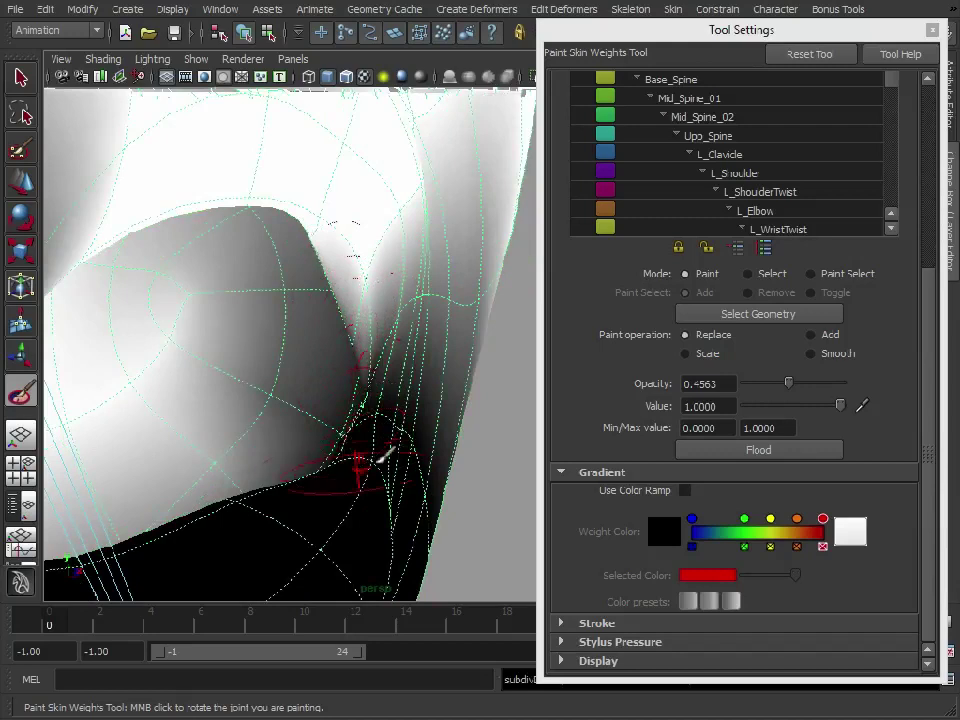
key(1)
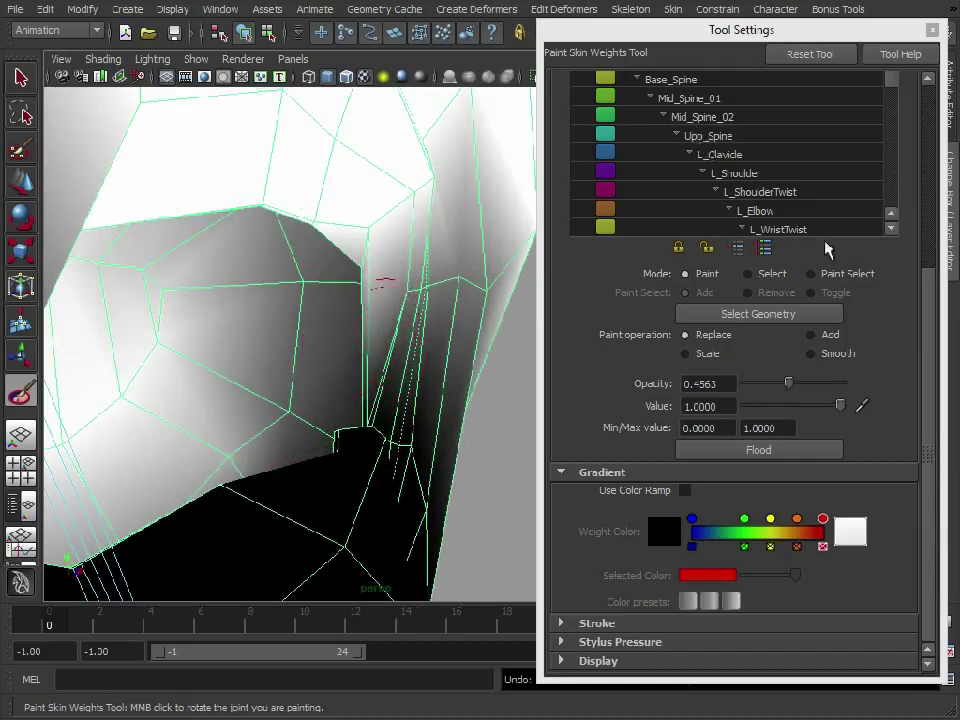
Choose the softest round brush profile and paint Head's weights lightly on the lip's inner corner.
scroll(868, 138, up, 3)
click(690, 116)
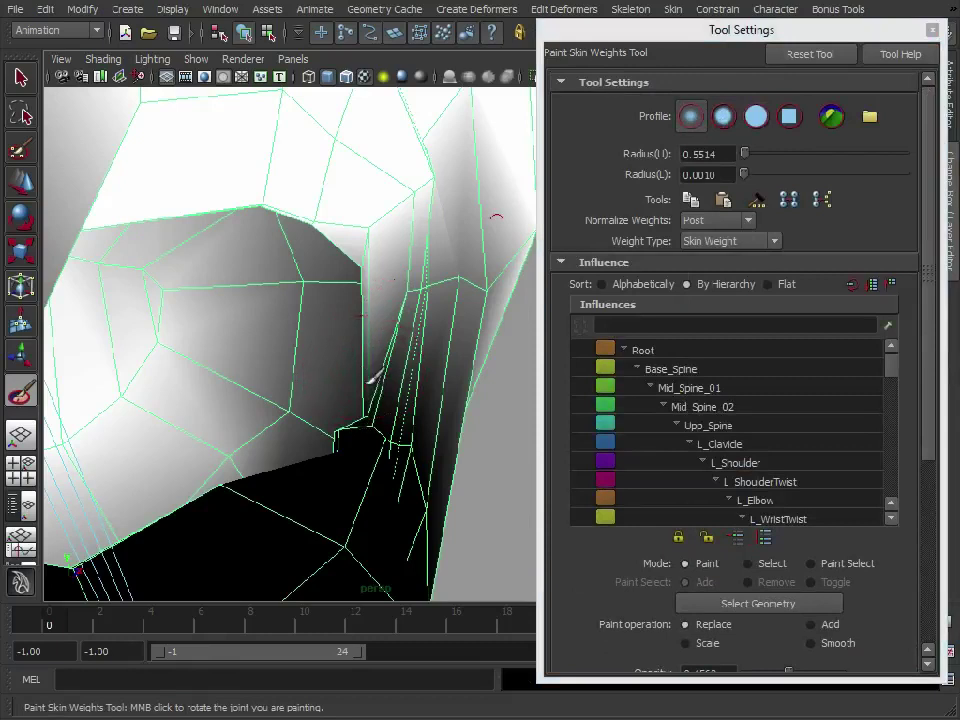
drag(375, 358, 378, 352)
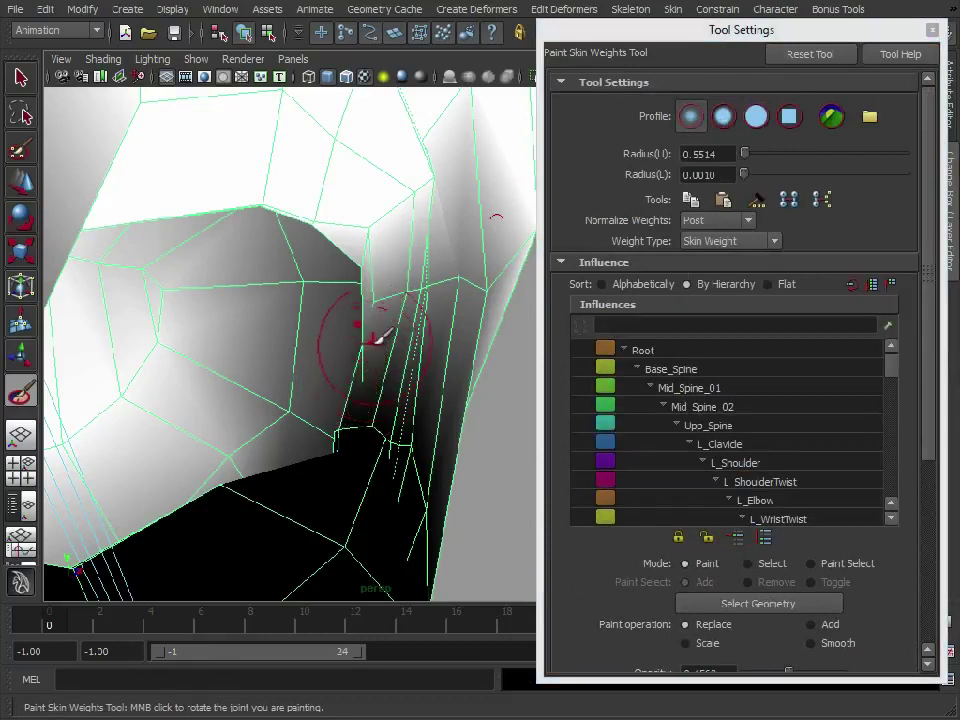
Switch the mesh to smoothed display and touch up Head's weights just below the inner mouth corner.
key(3)
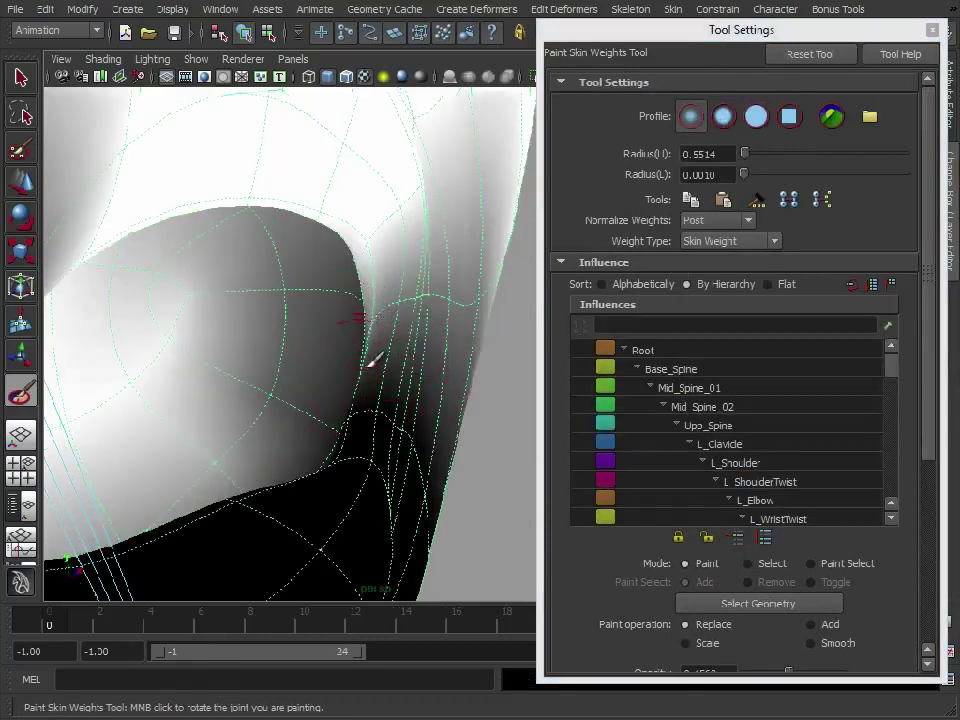
drag(359, 406, 429, 416)
alt+drag(430, 355, 424, 354)
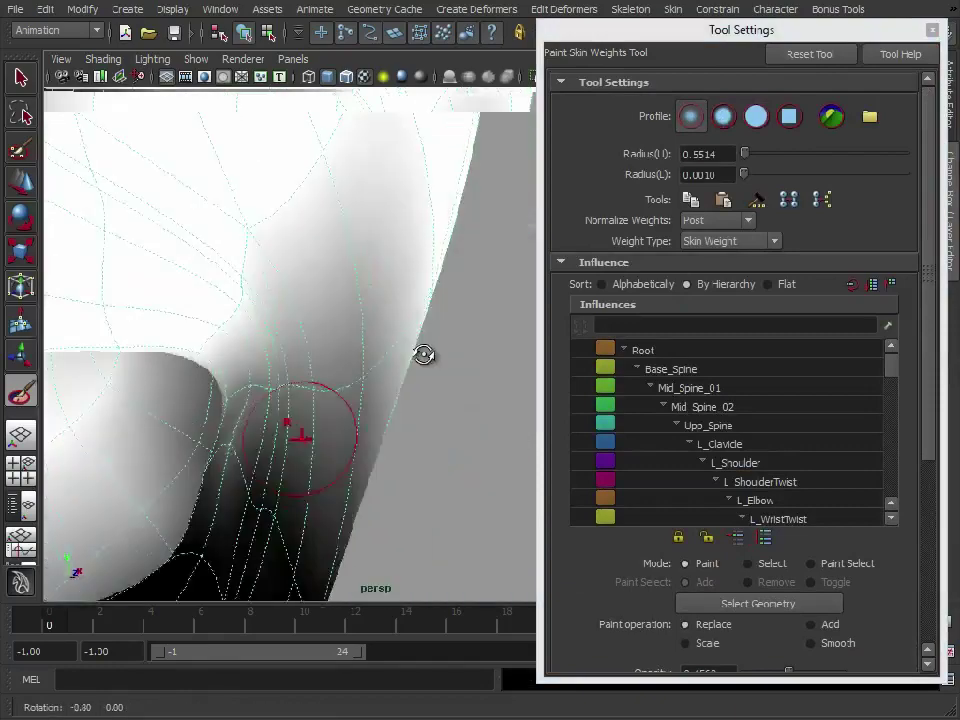
alt+right_drag(424, 354, 278, 338)
alt+drag(424, 356, 293, 342)
alt+right_drag(350, 355, 456, 375)
alt+right_drag(356, 382, 408, 391)
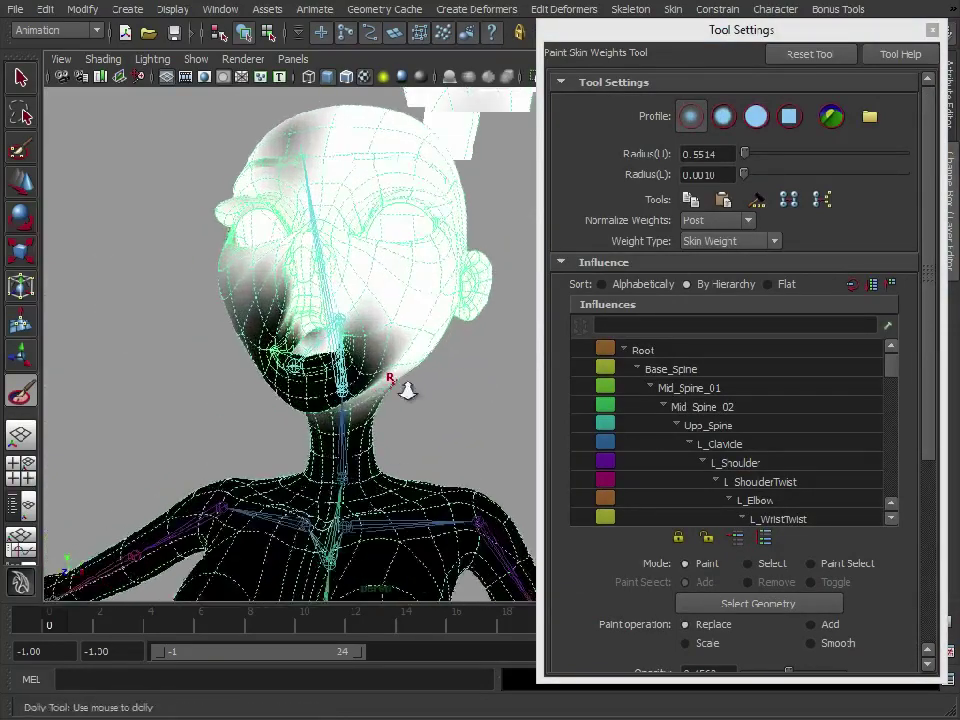
alt+drag(408, 390, 339, 379)
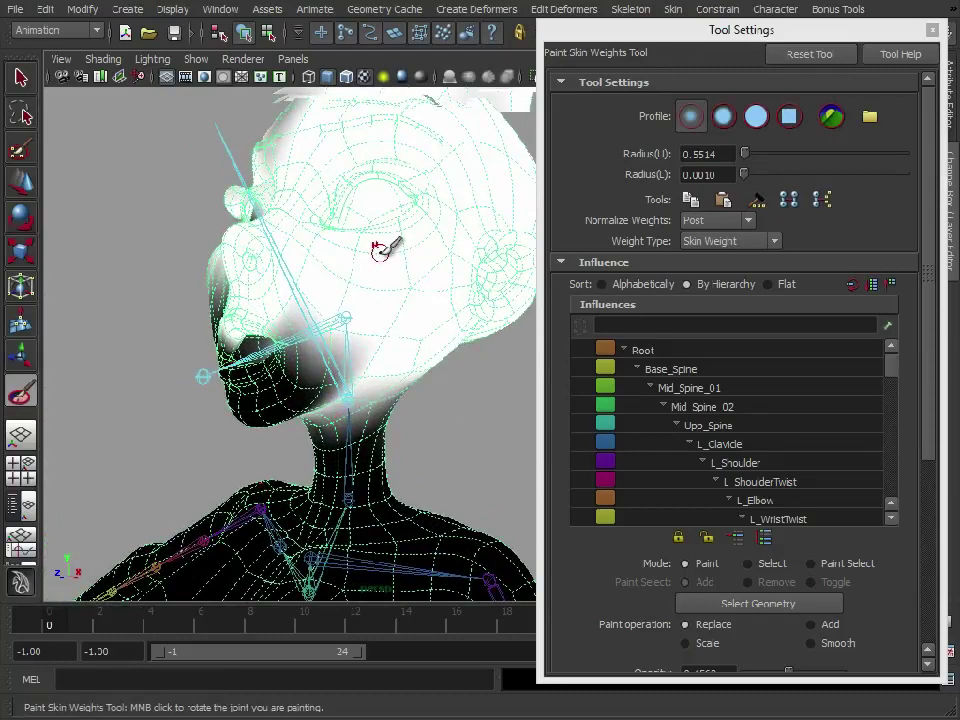
Make Jaw the painted influence, choose the solid round brush profile, and set the opacity to 1.0.
alt+drag(225, 338, 235, 387)
right_drag(288, 333, 285, 294)
alt+drag(285, 294, 432, 413)
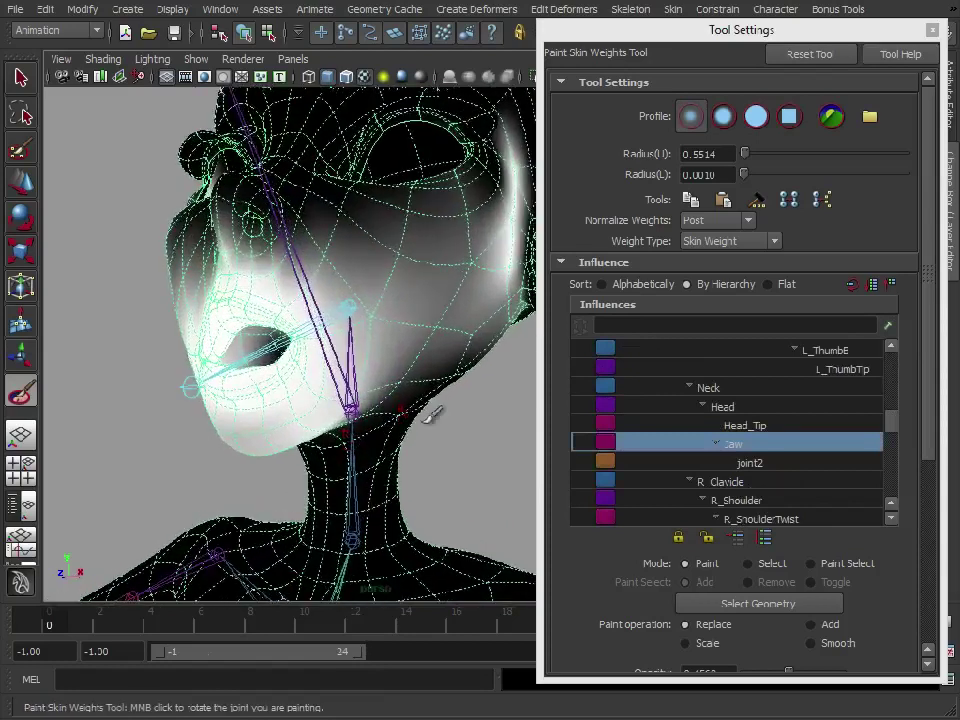
click(757, 117)
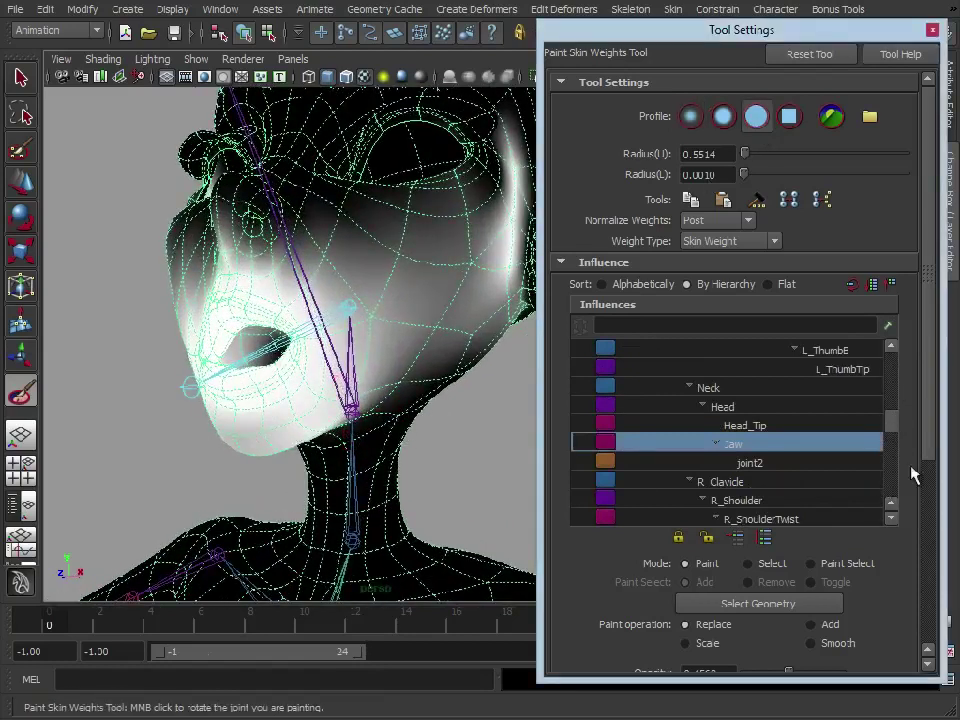
scroll(912, 475, down, 5)
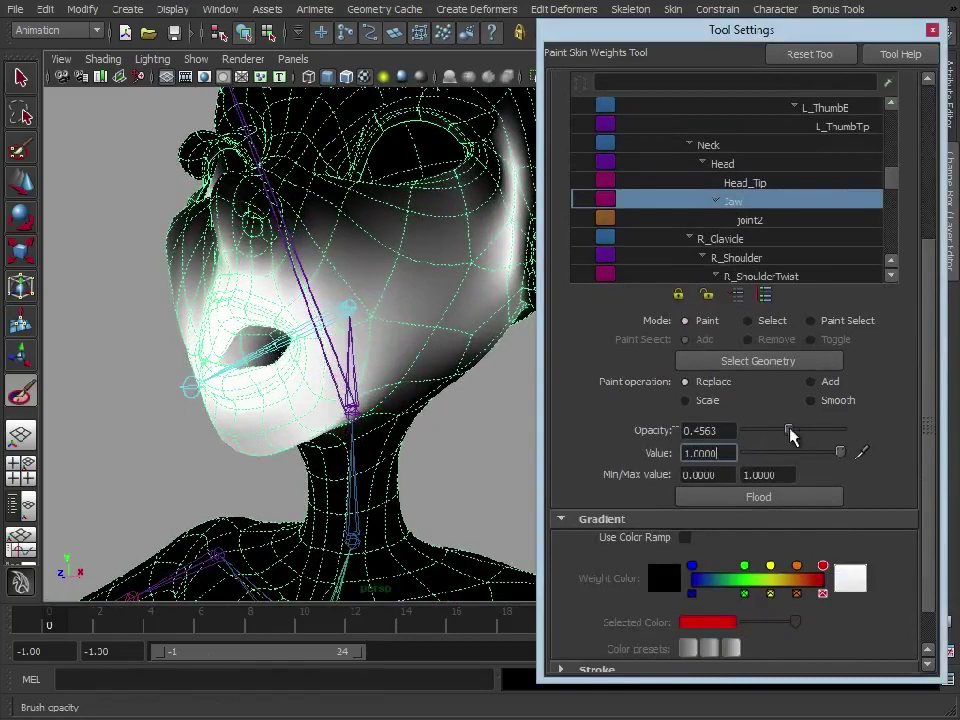
drag(790, 430, 895, 438)
Paint Jaw's weights at value 1.0 over the chin, the jawline and the underside of the jaw.
mouse_move(262, 405)
alt+mouse_down()
mouse_move(275, 377)
mouse_move(293, 410)
mouse_move(287, 364)
alt+mouse_up()
scroll(285, 395, up, 2)
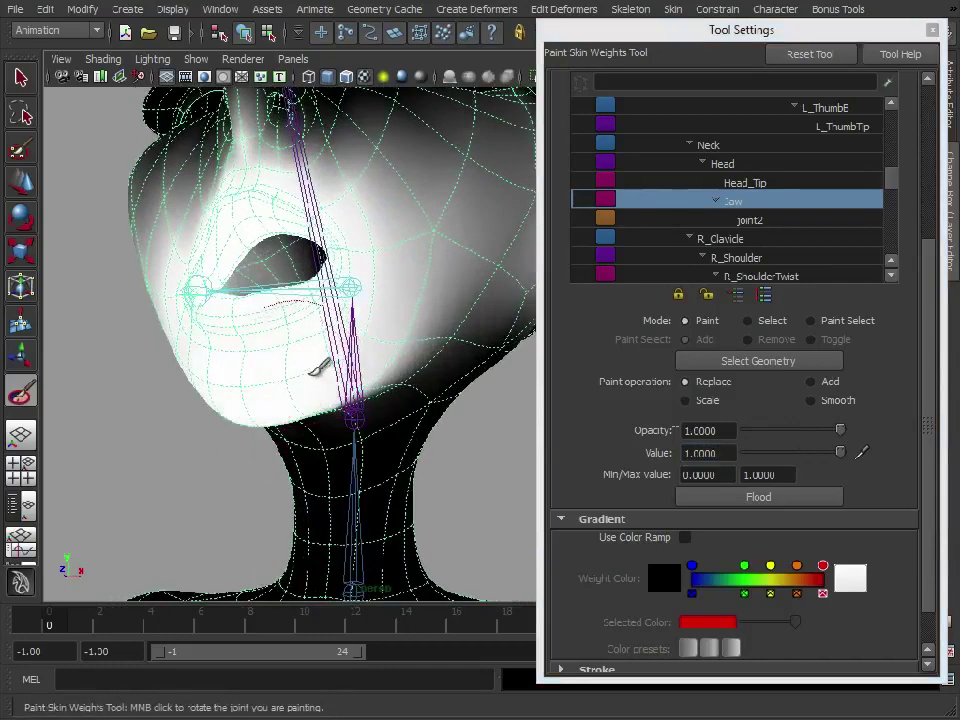
mouse_move(208, 405)
alt+mouse_down()
mouse_move(178, 388)
mouse_move(288, 348)
mouse_move(229, 399)
alt+mouse_up()
alt+drag(229, 399, 410, 255)
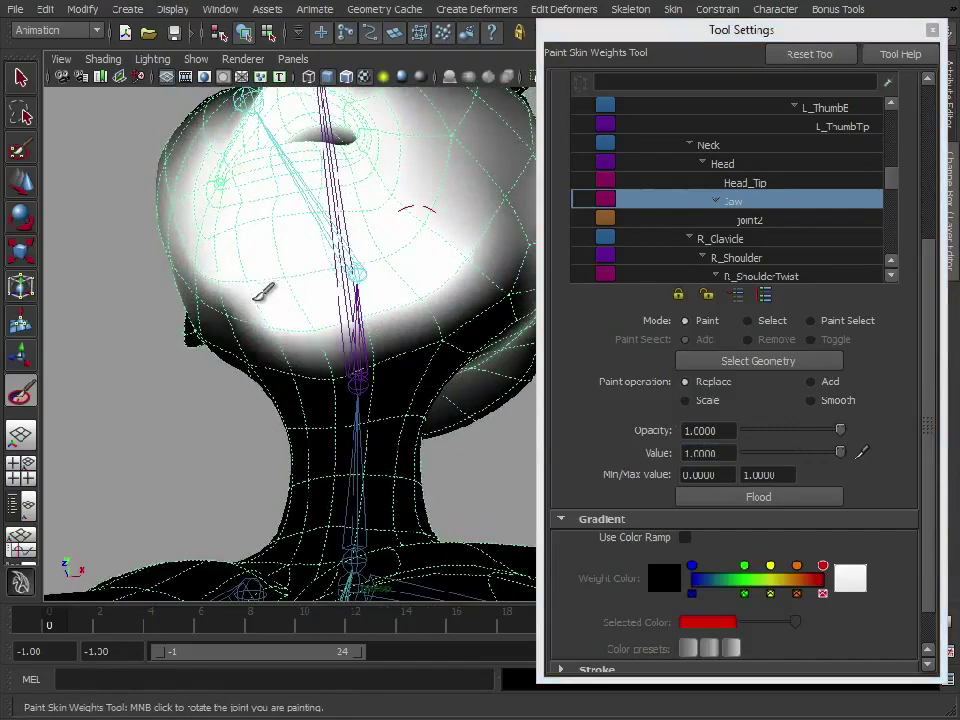
alt+drag(280, 218, 345, 347)
Set the paint value to 0.0 and remove Jaw's influence from the upper lip, nose, upper cheek and temple.
alt+middle_drag(440, 400, 418, 424)
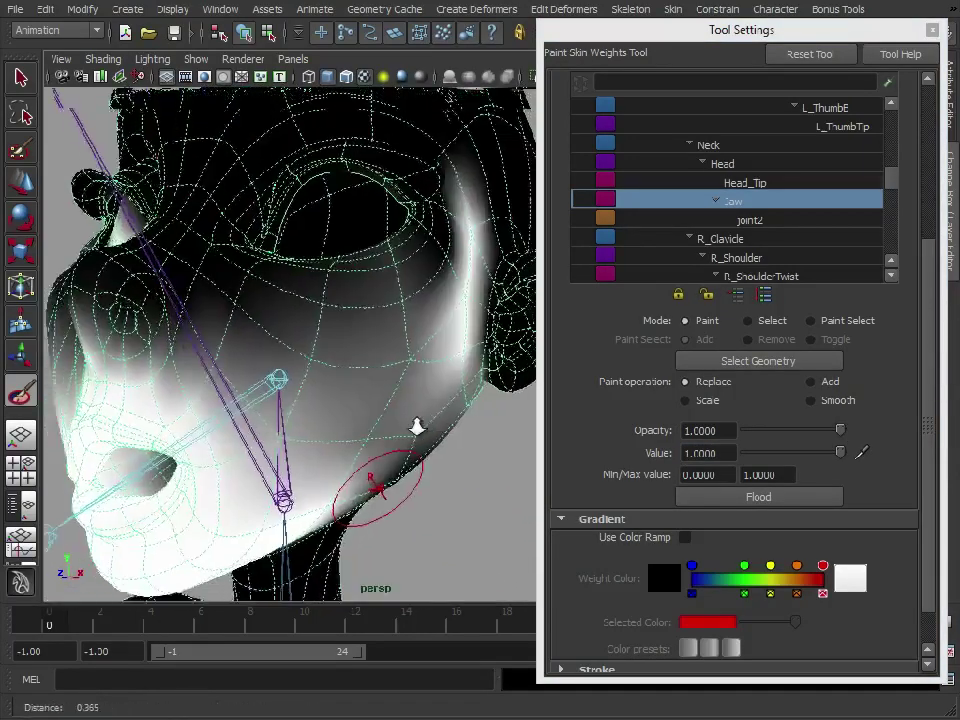
alt+right_drag(418, 424, 396, 408)
alt+drag(393, 407, 386, 406)
alt+right_drag(386, 406, 414, 408)
alt+middle_drag(414, 408, 379, 414)
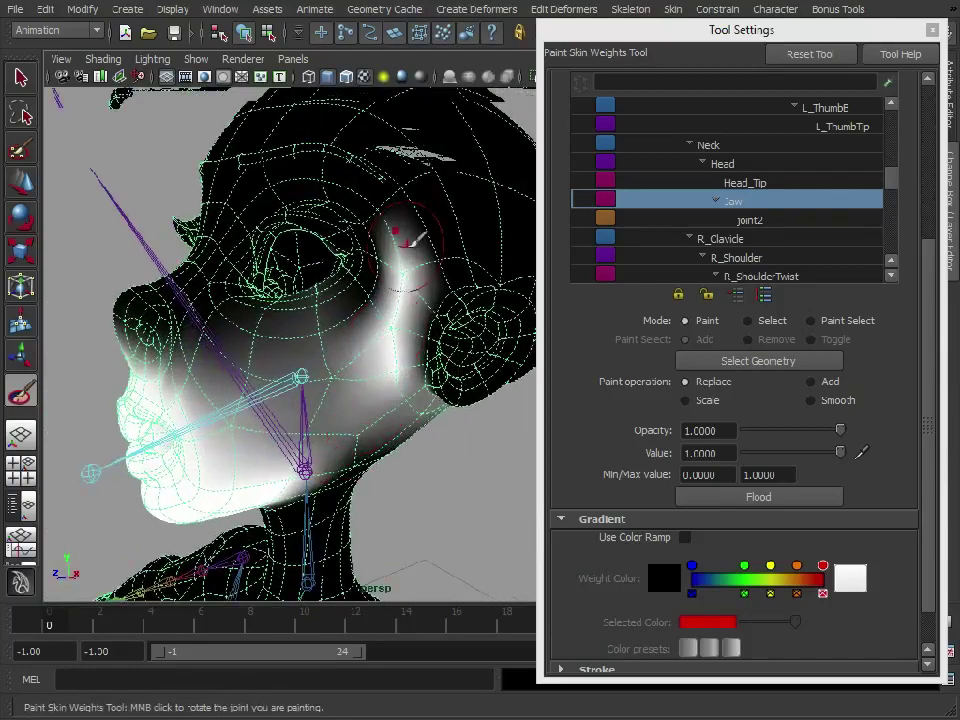
mouse_move(189, 476)
alt+mouse_down()
mouse_move(300, 418)
mouse_move(375, 407)
mouse_move(253, 388)
alt+mouse_up()
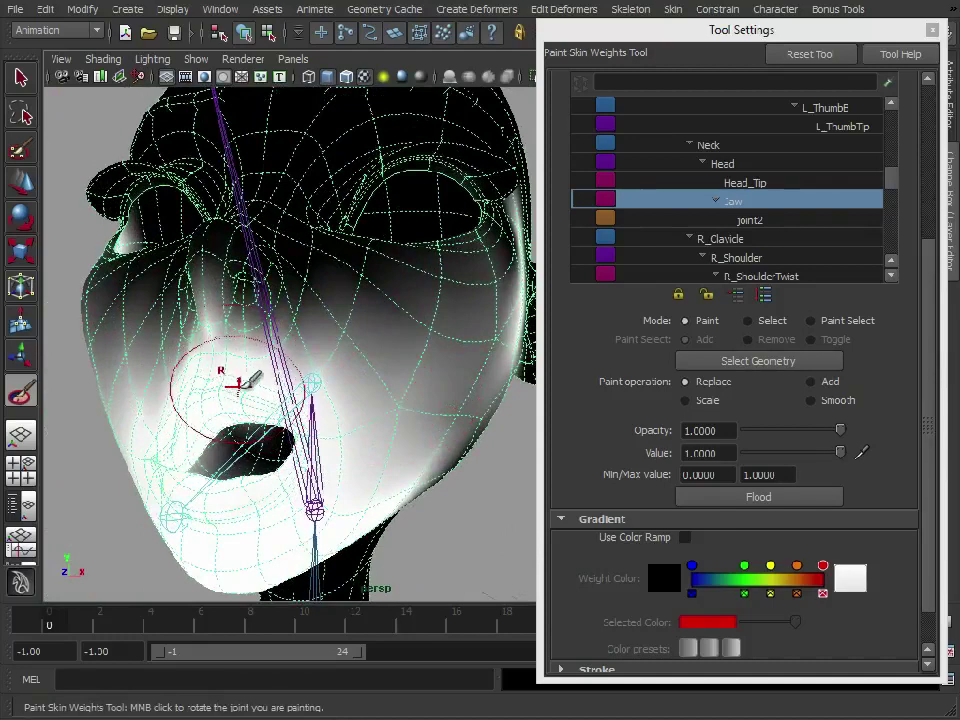
drag(840, 452, 744, 452)
alt+drag(424, 398, 253, 214)
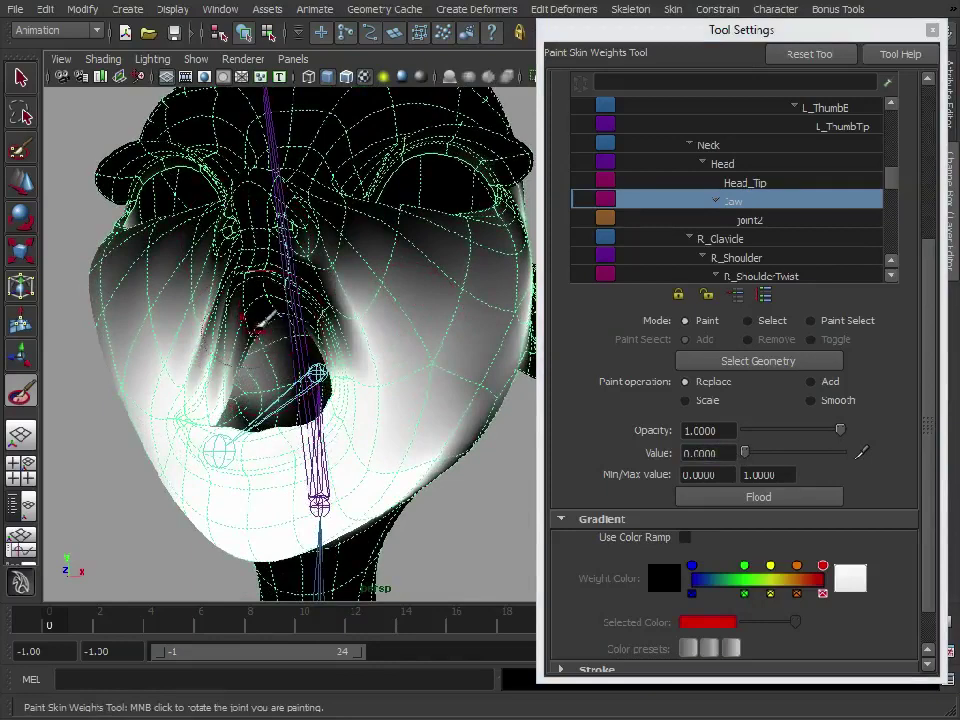
alt+drag(452, 256, 285, 343)
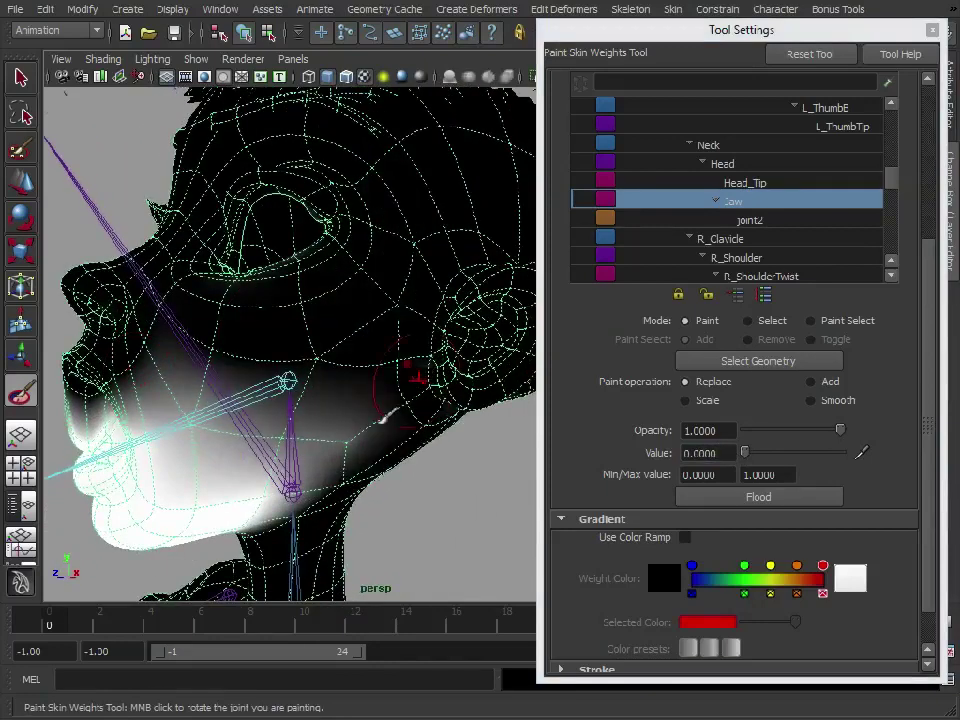
alt+drag(352, 383, 432, 370)
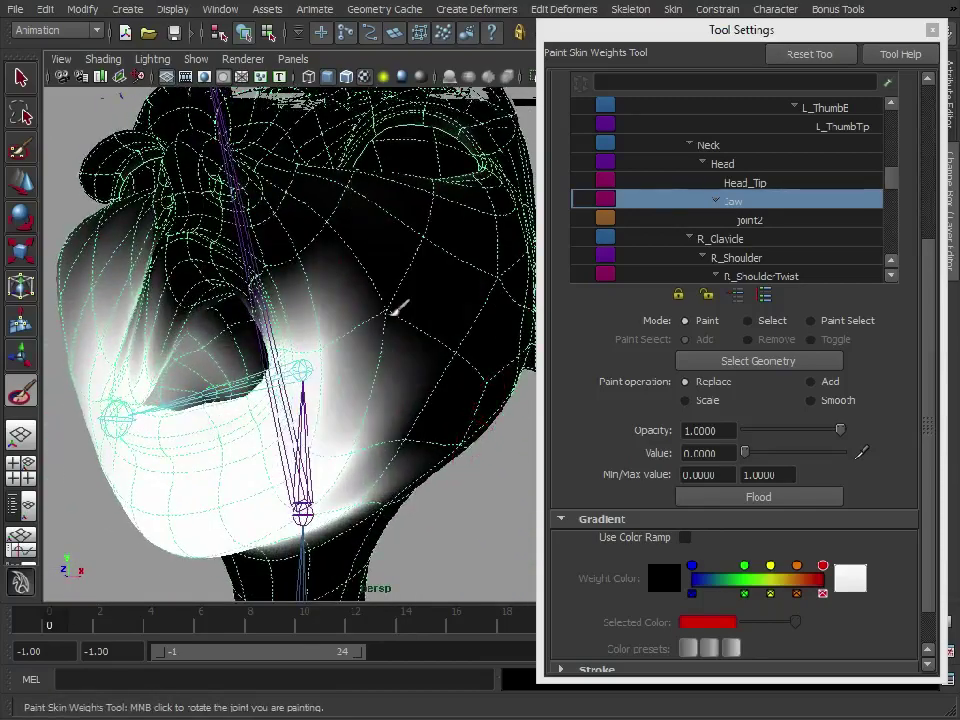
Try to remove Jaw's influence from the upper lip on the opposite side of the mouth, and undo the stroke.
alt+drag(394, 306, 405, 285)
alt+right_drag(405, 285, 426, 281)
alt+drag(428, 281, 398, 330)
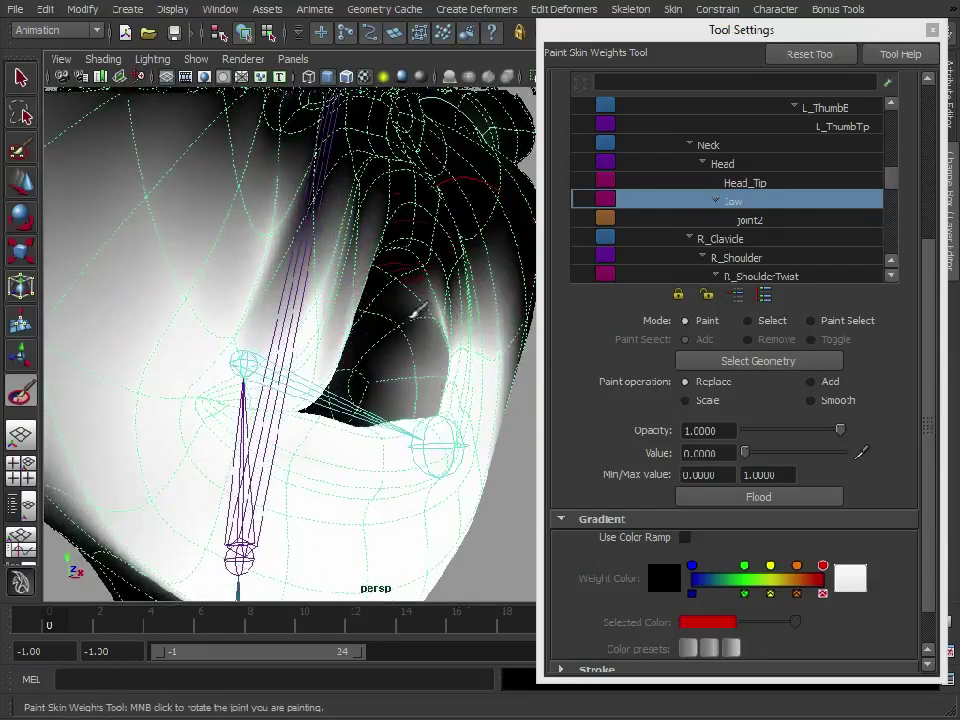
drag(478, 290, 392, 315)
key(ctrl+z)
Make Head the painted influence and examine its weights around the mouth, cheek and whole head.
alt+drag(351, 347, 318, 393)
mouse_move(318, 393)
alt+right_down()
mouse_move(329, 393)
mouse_move(255, 393)
alt+right_up()
alt+middle_drag(255, 393, 375, 355)
alt+drag(375, 355, 304, 364)
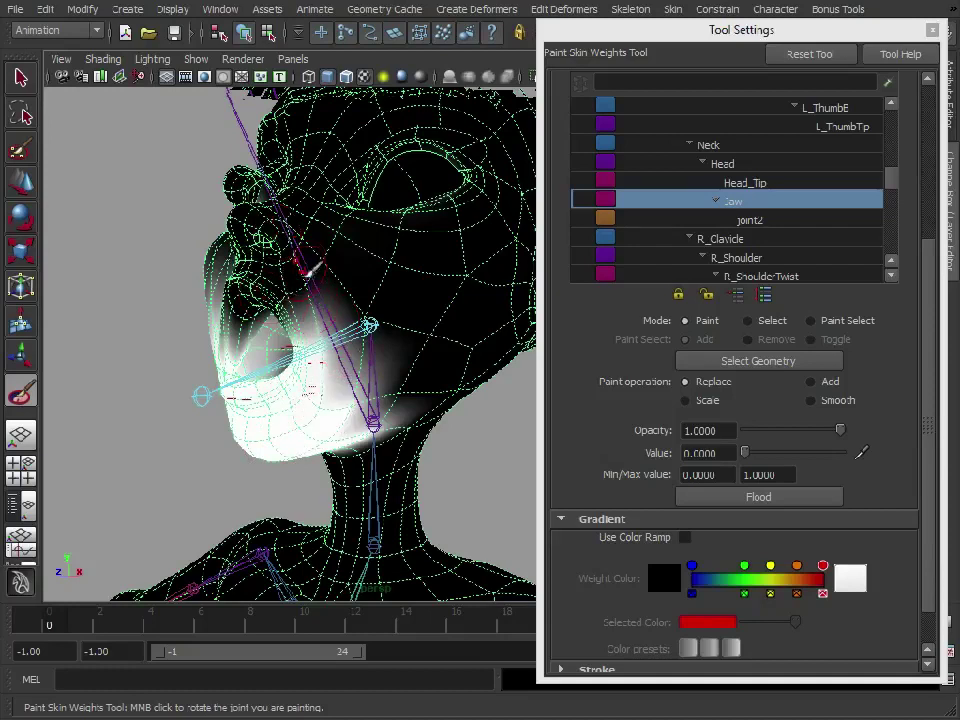
right_click(330, 318)
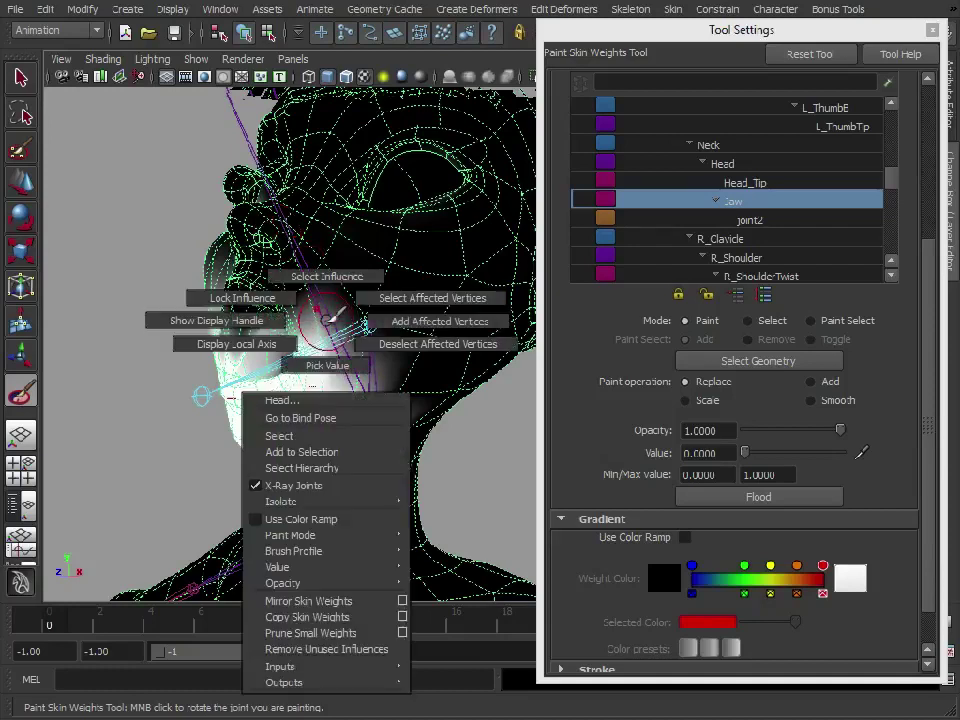
click(327, 276)
alt+drag(422, 396, 447, 390)
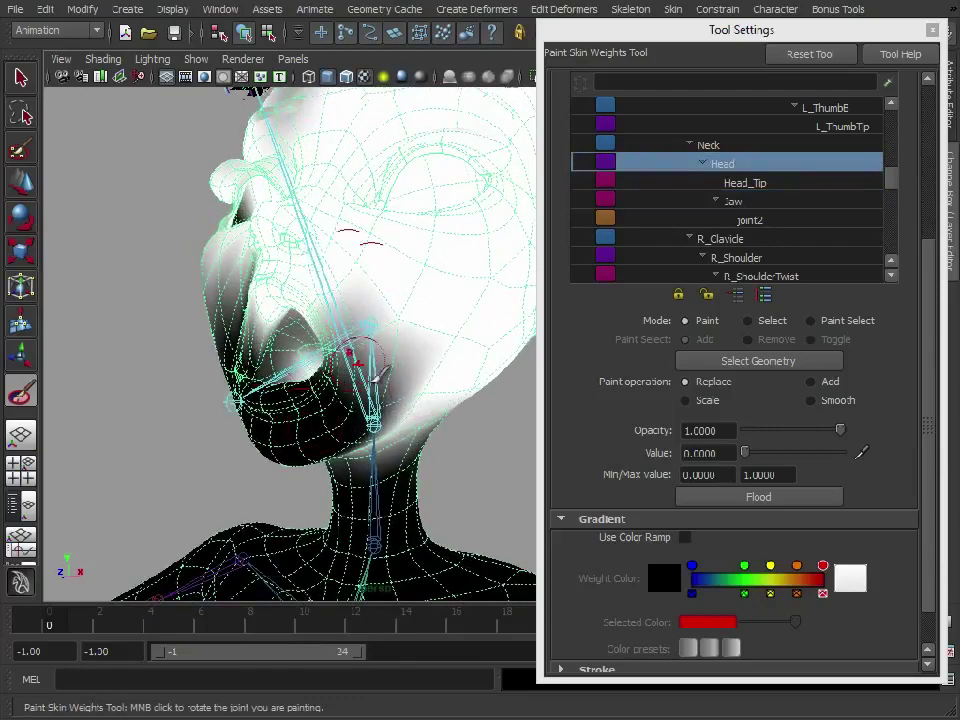
mouse_move(280, 275)
alt+mouse_down()
mouse_move(318, 418)
mouse_move(350, 400)
mouse_move(300, 320)
alt+mouse_up()
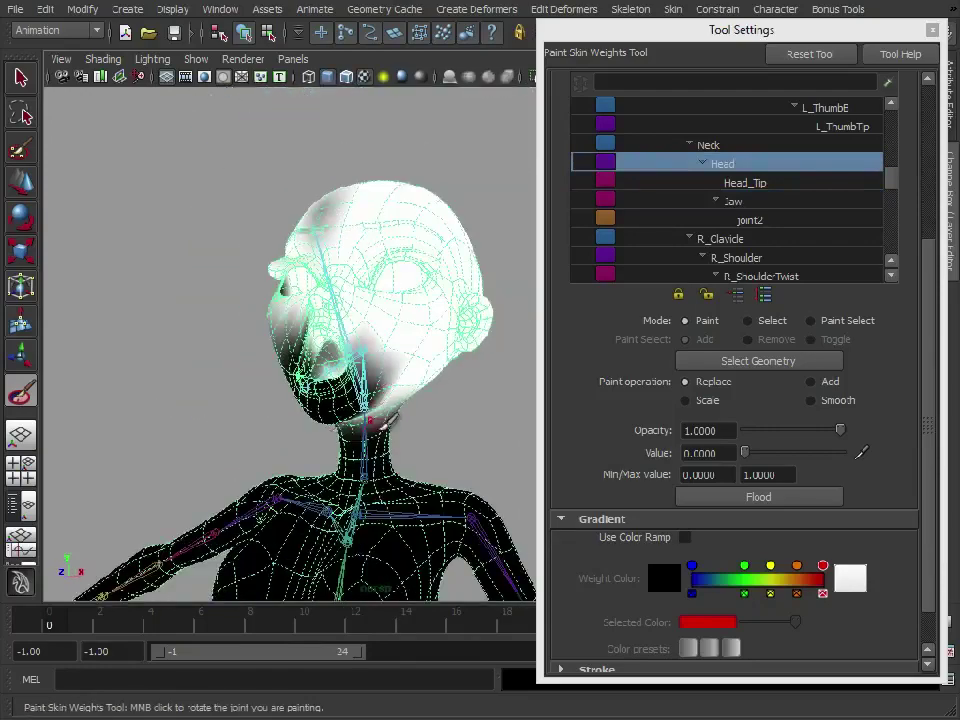
Leave weight painting, close the tool settings, and return the character to its bind pose.
key(w)
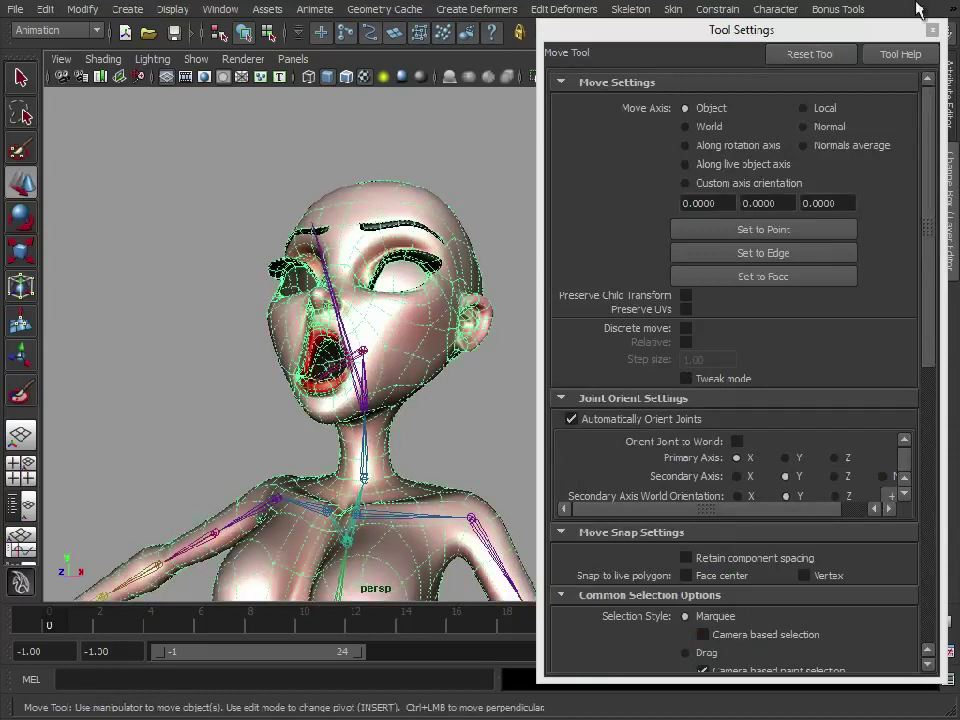
click(932, 32)
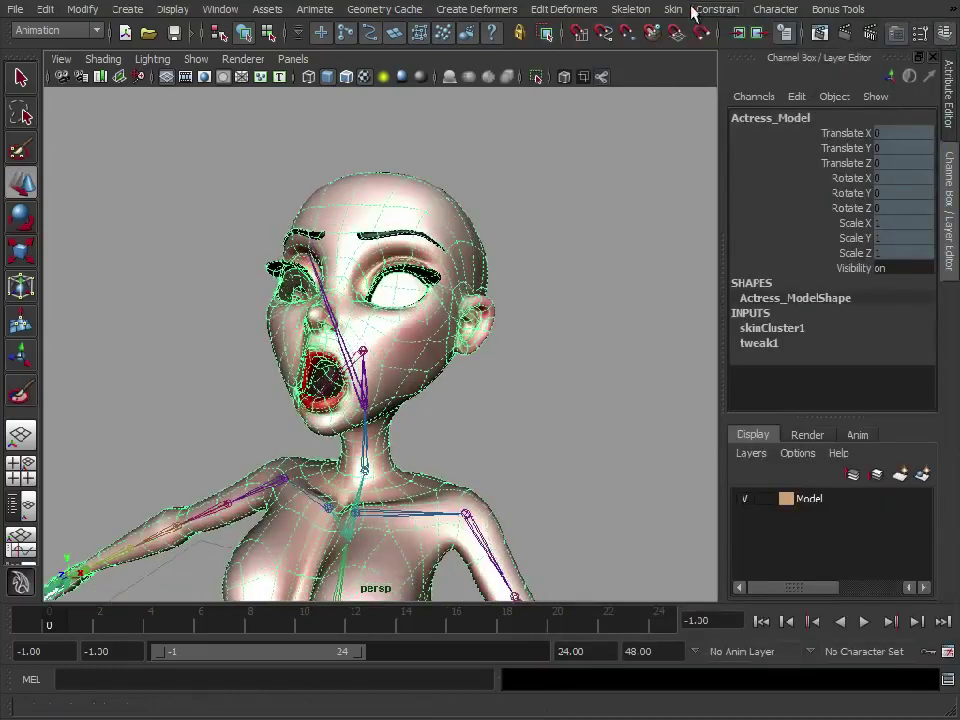
click(646, 10)
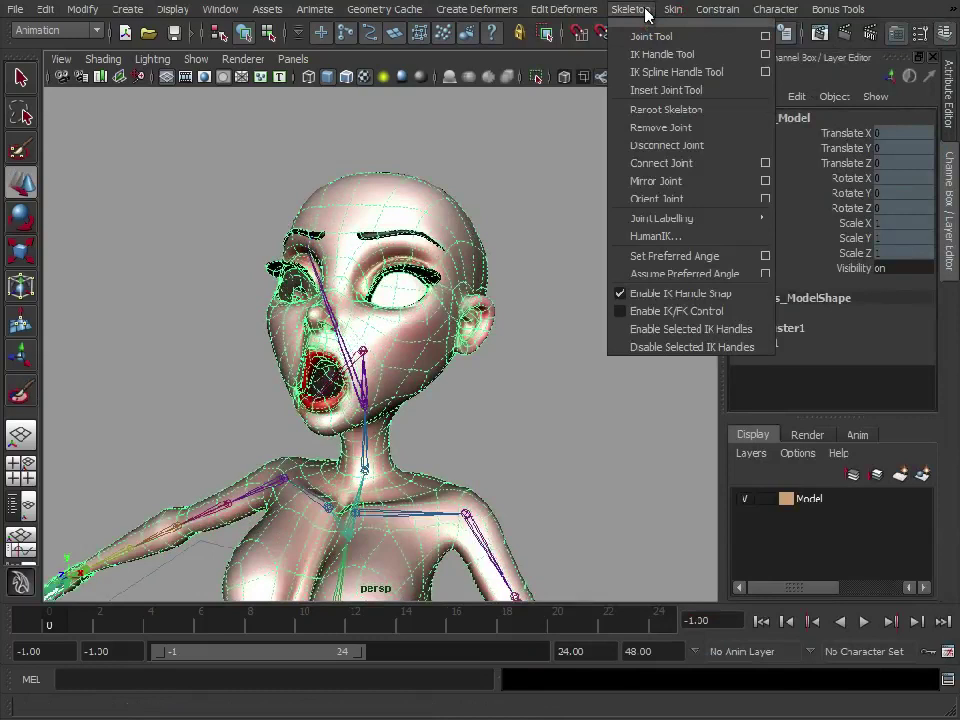
mouse_move(670, 10)
click(701, 75)
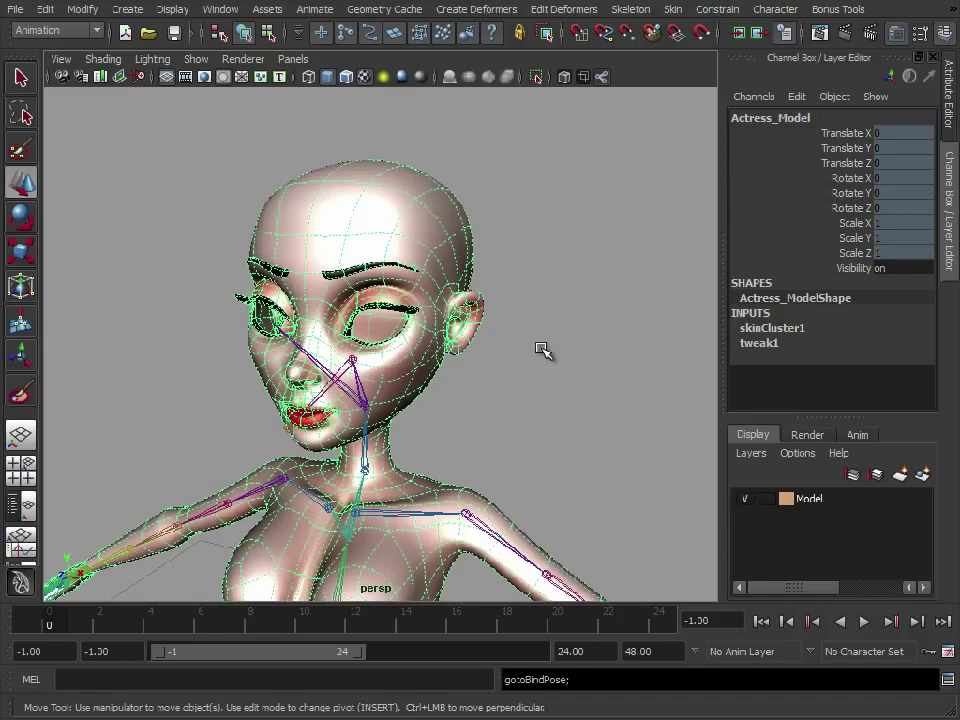
Mirror the skin weights across YZ from positive to negative with Normalize enabled, and close the mirror options.
alt+right_drag(579, 410, 535, 350)
key(space)
click(615, 228)
mouse_move(632, 314)
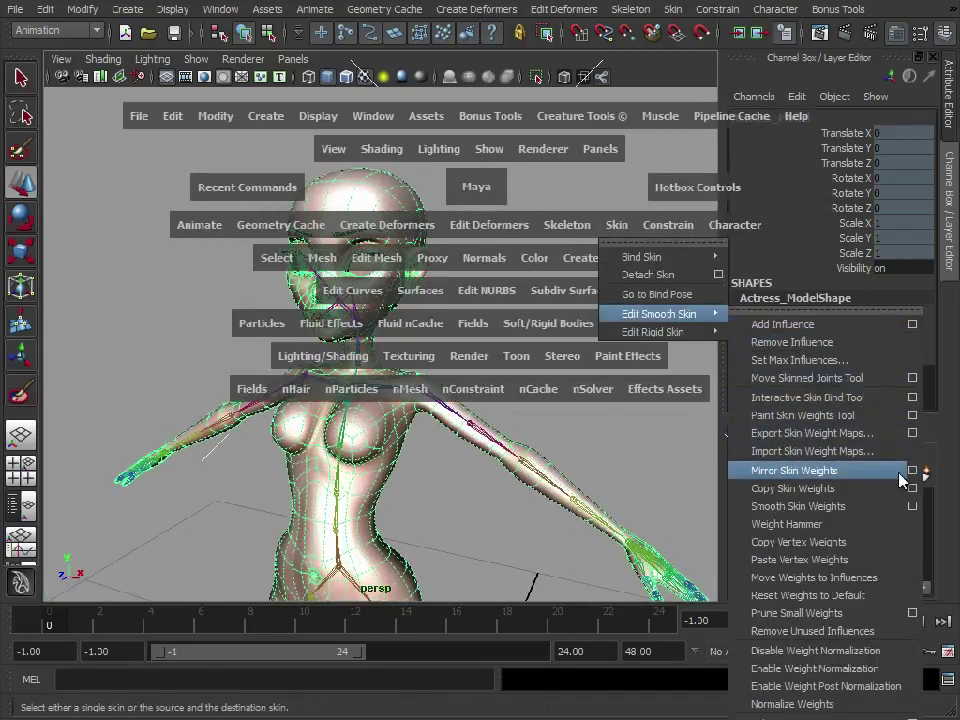
click(913, 470)
drag(478, 173, 725, 48)
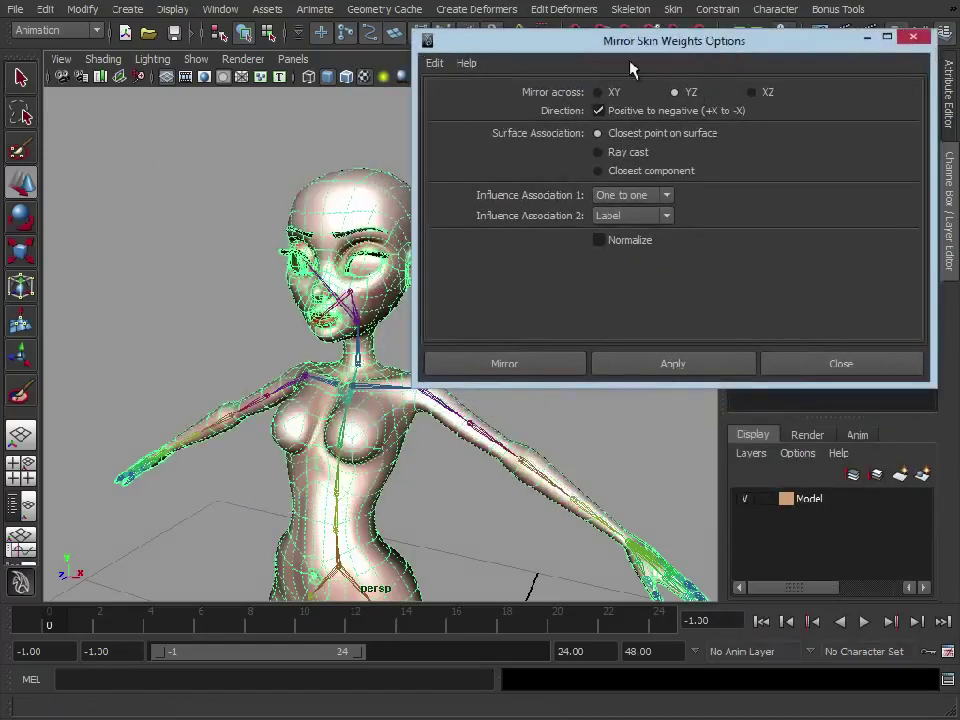
alt+middle_drag(330, 353, 265, 349)
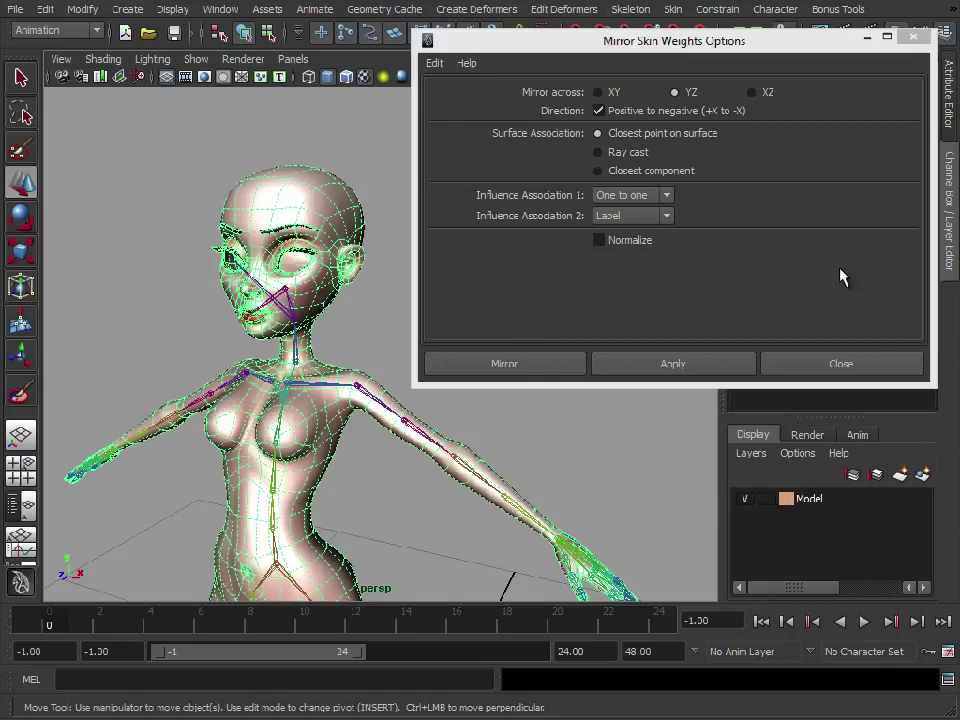
click(599, 240)
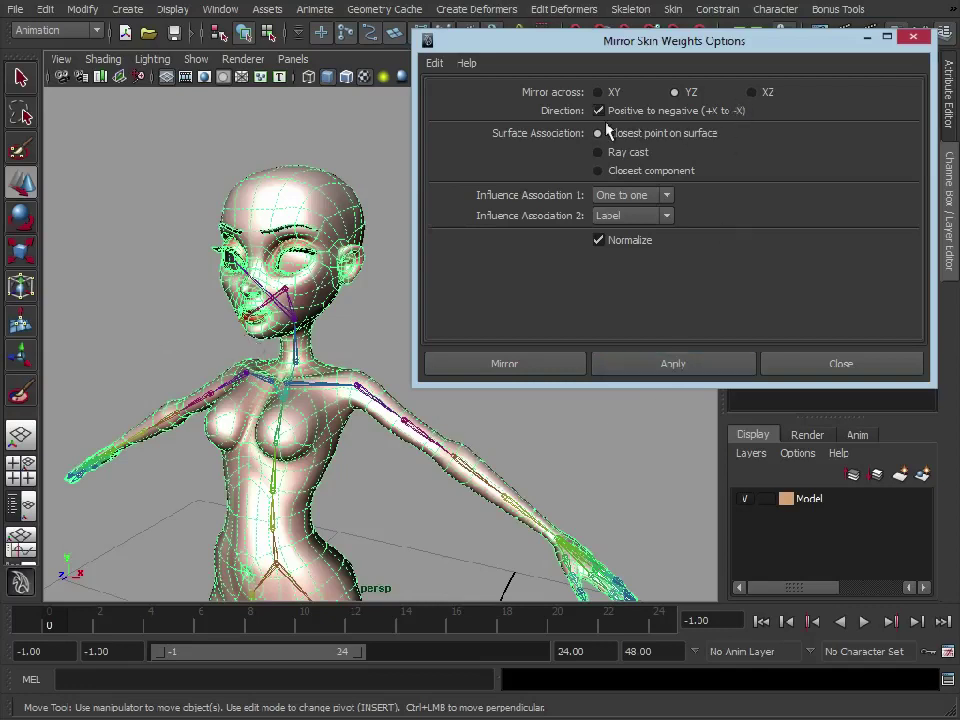
click(681, 365)
click(795, 368)
Select the Jaw joint and rotate it to about -16.7 in Z to open the mouth.
alt+drag(418, 364, 416, 361)
alt+middle_drag(380, 391, 426, 375)
alt+right_drag(426, 375, 538, 406)
alt+middle_drag(440, 334, 536, 404)
alt+right_drag(536, 404, 625, 408)
alt+drag(407, 326, 336, 328)
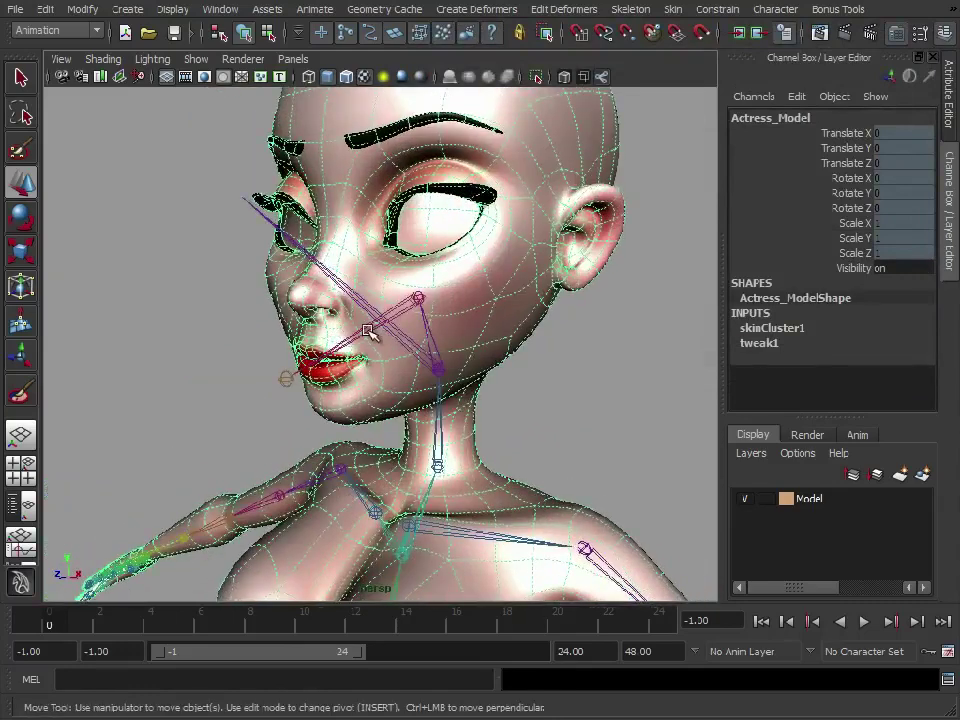
click(368, 331)
key(e)
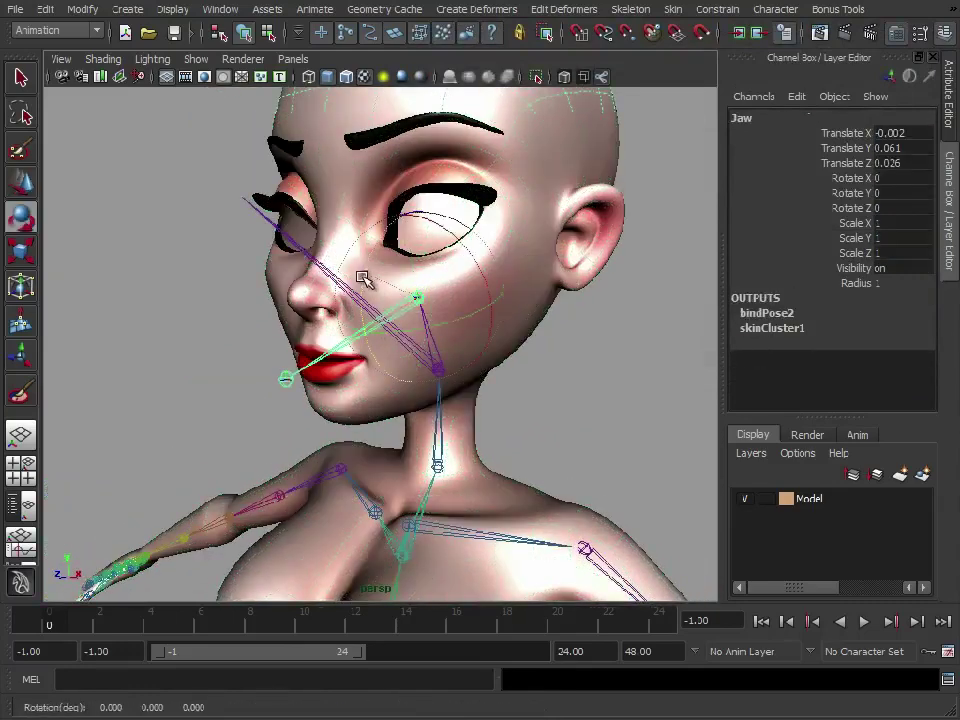
drag(363, 279, 577, 355)
alt+right_drag(577, 355, 615, 357)
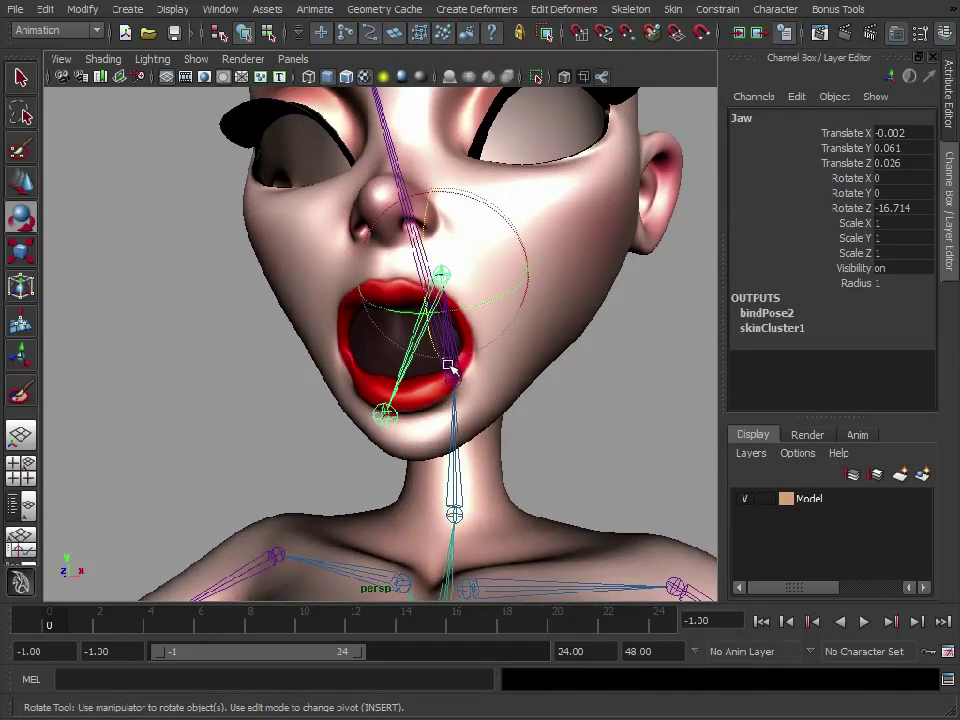
Open the Jaw joint wider, to about -33.3 in Z, to test the lip deformation, and leave it at about -15.2.
alt+drag(501, 319, 384, 283)
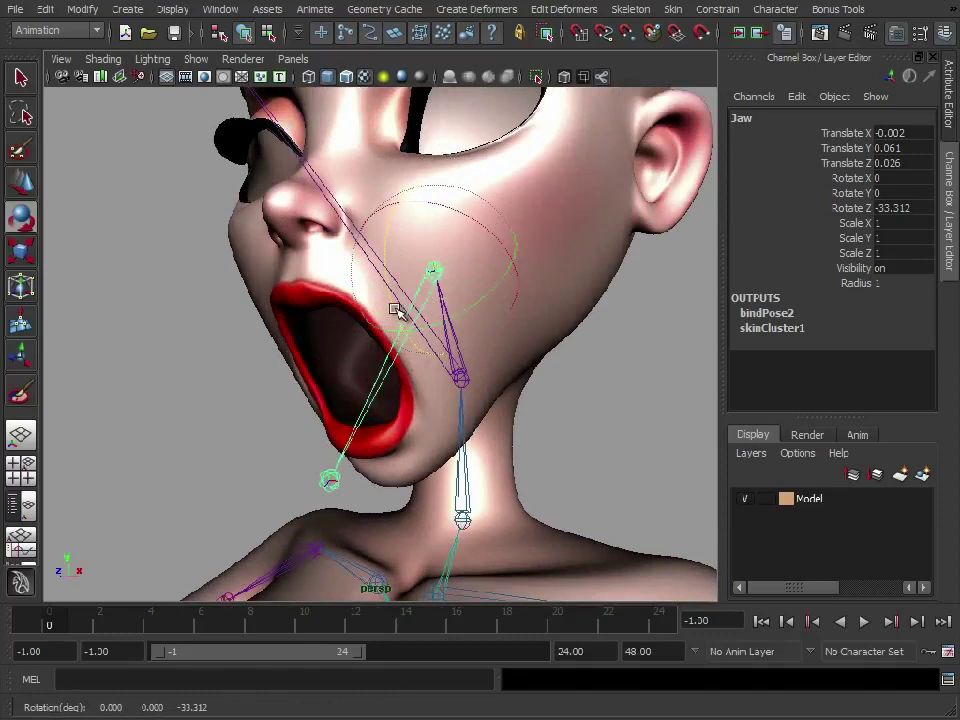
drag(384, 255, 350, 330)
alt+right_drag(560, 370, 420, 375)
alt+drag(400, 380, 467, 356)
alt+right_drag(467, 356, 525, 352)
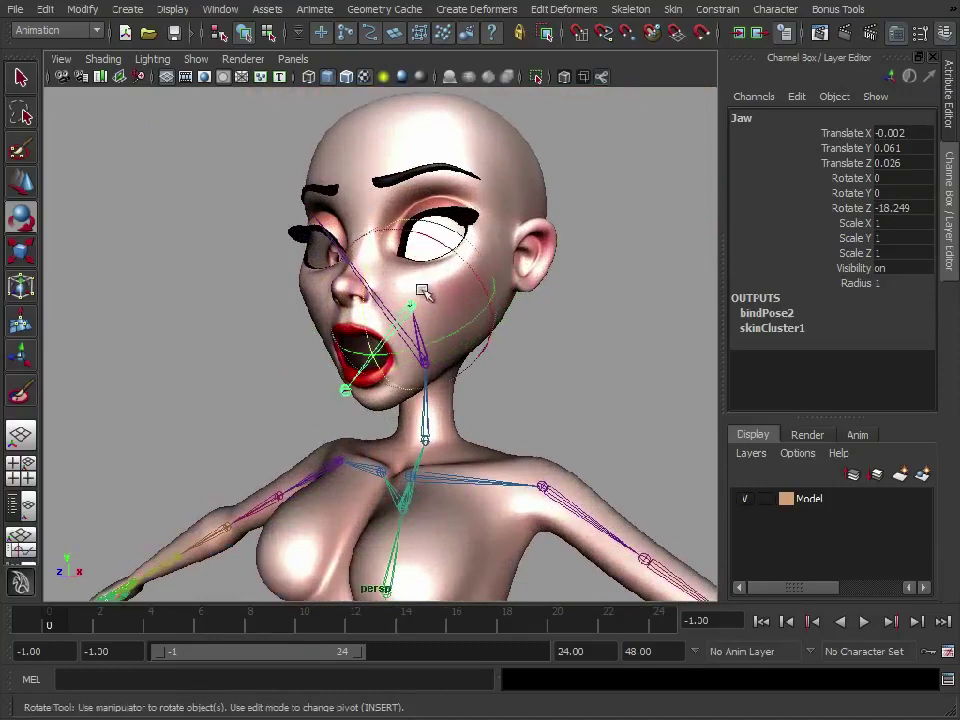
alt+drag(422, 287, 525, 362)
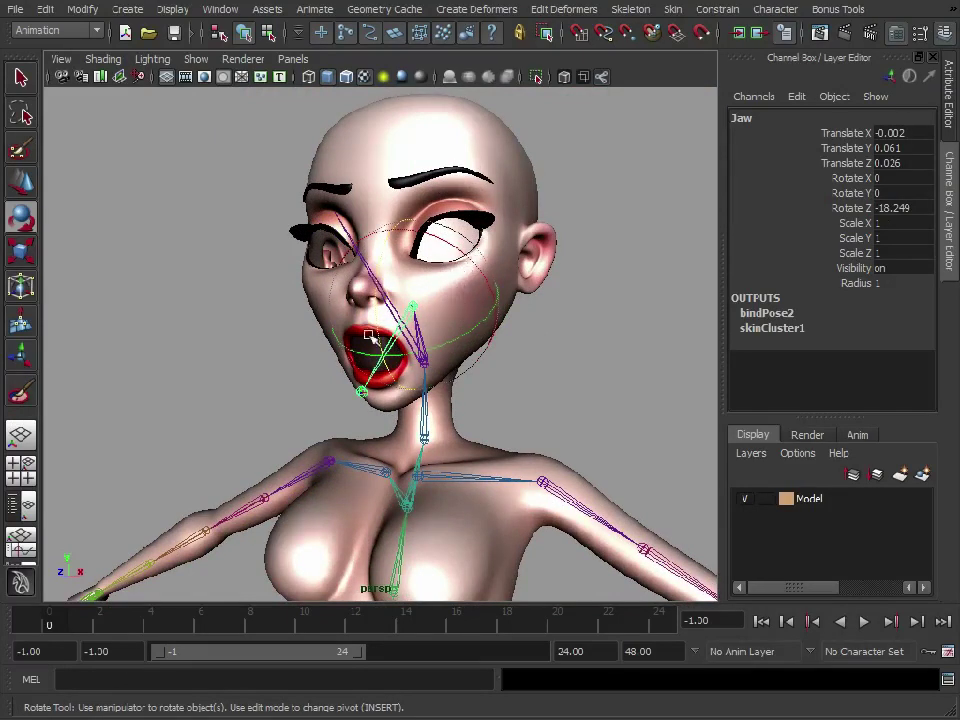
mouse_move(378, 341)
mouse_down()
mouse_move(377, 322)
mouse_move(375, 333)
mouse_up()
alt+right_drag(611, 464, 495, 453)
alt+middle_drag(495, 453, 450, 336)
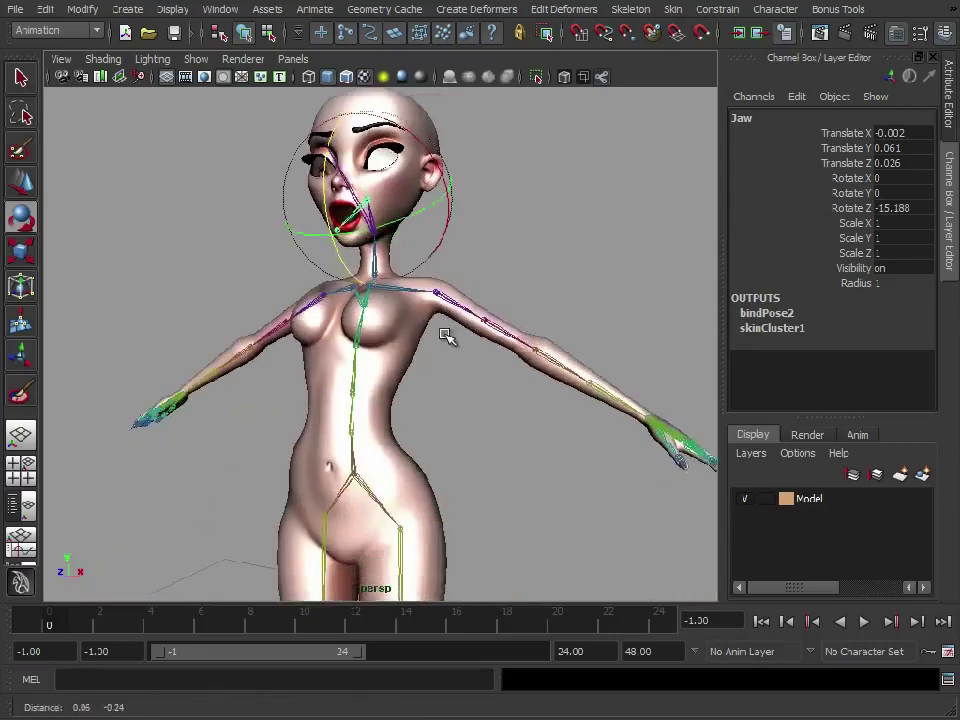
Select the character's mesh and keep the Edit Smooth Skin commands open as a floating window beside the model.
mouse_move(450, 336)
alt+mouse_down()
mouse_move(386, 356)
mouse_move(440, 356)
alt+mouse_up()
alt+middle_drag(440, 356, 445, 450)
alt+right_drag(445, 450, 525, 422)
alt+middle_drag(470, 309, 468, 320)
alt+drag(468, 320, 510, 377)
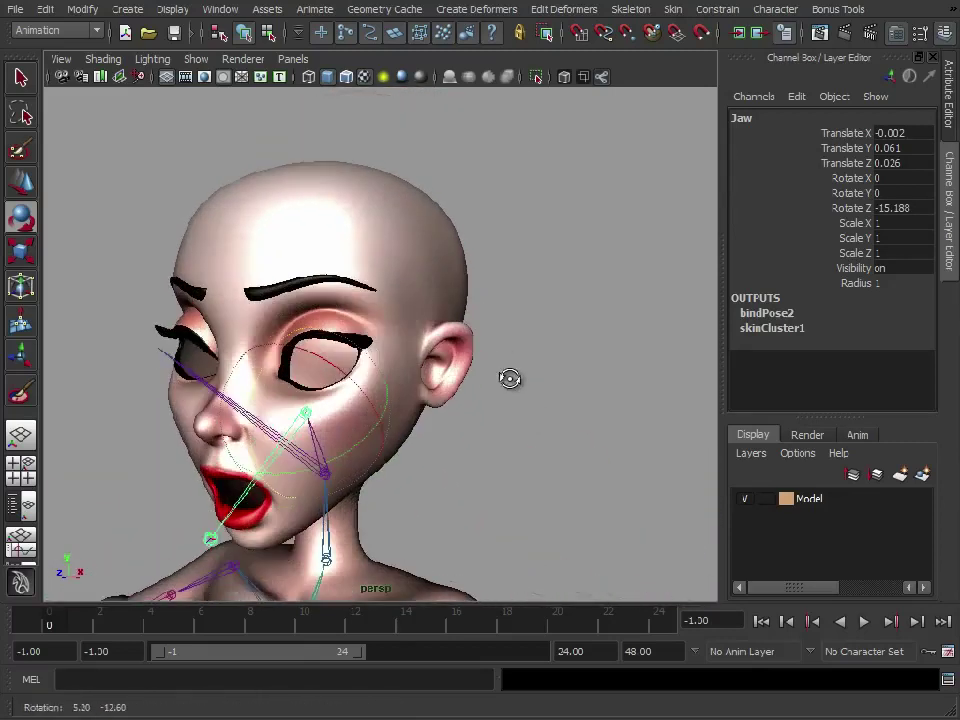
click(441, 254)
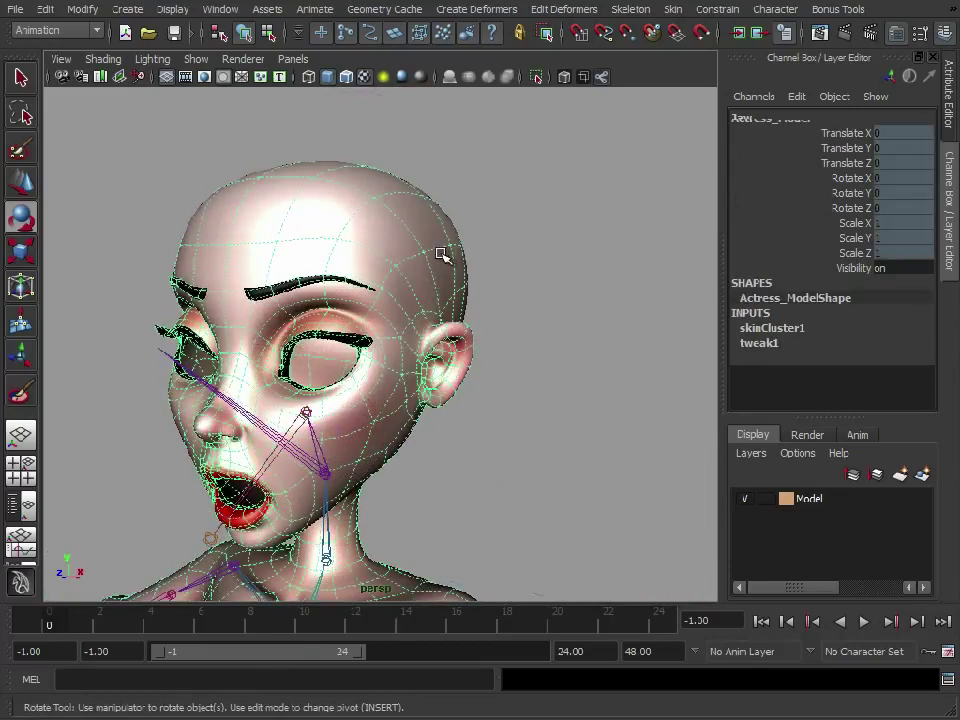
click(672, 9)
mouse_move(717, 94)
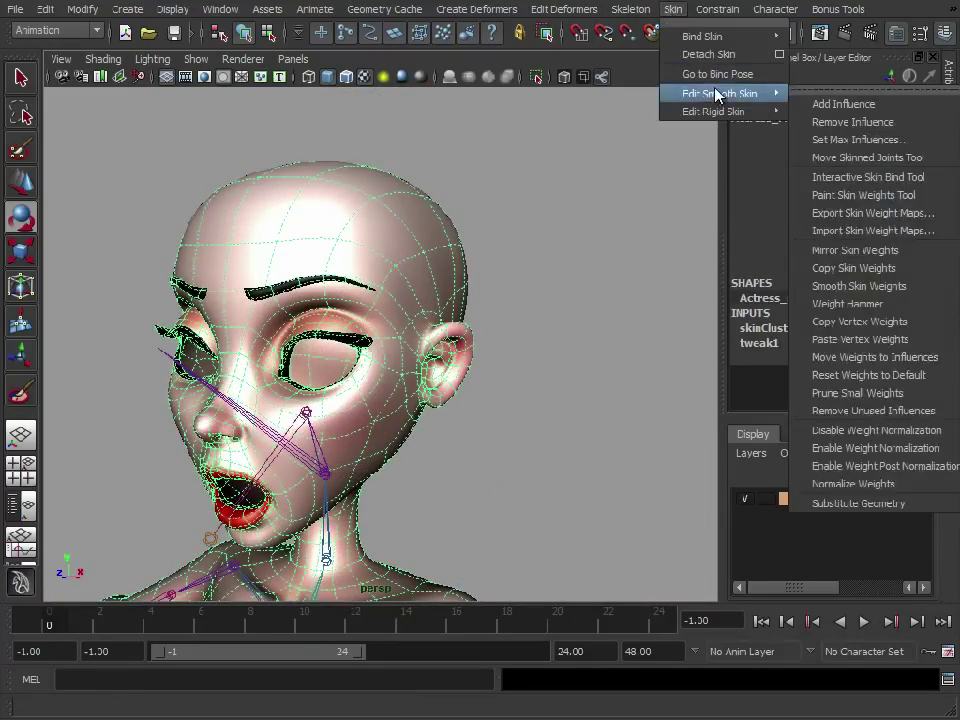
click(844, 93)
drag(868, 80, 651, 67)
alt+drag(355, 372, 372, 376)
alt+right_drag(372, 376, 343, 378)
alt+middle_drag(343, 378, 321, 312)
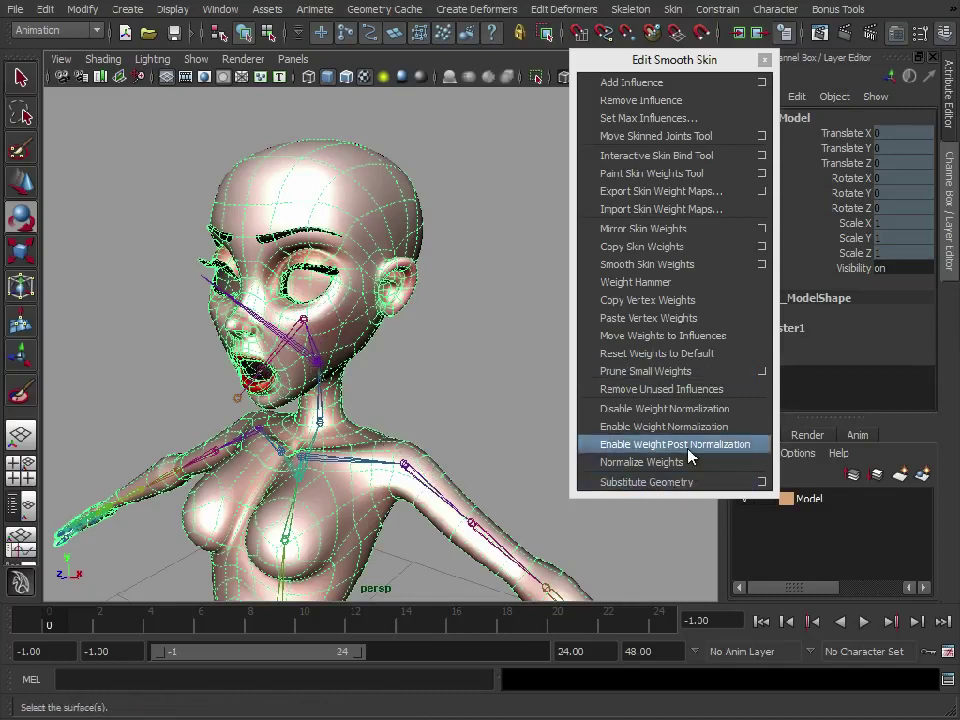
Prune the mesh's small skin weights below 0.01, and rotate the Jaw joint to about -26.2 in Z to test the mouth.
click(764, 374)
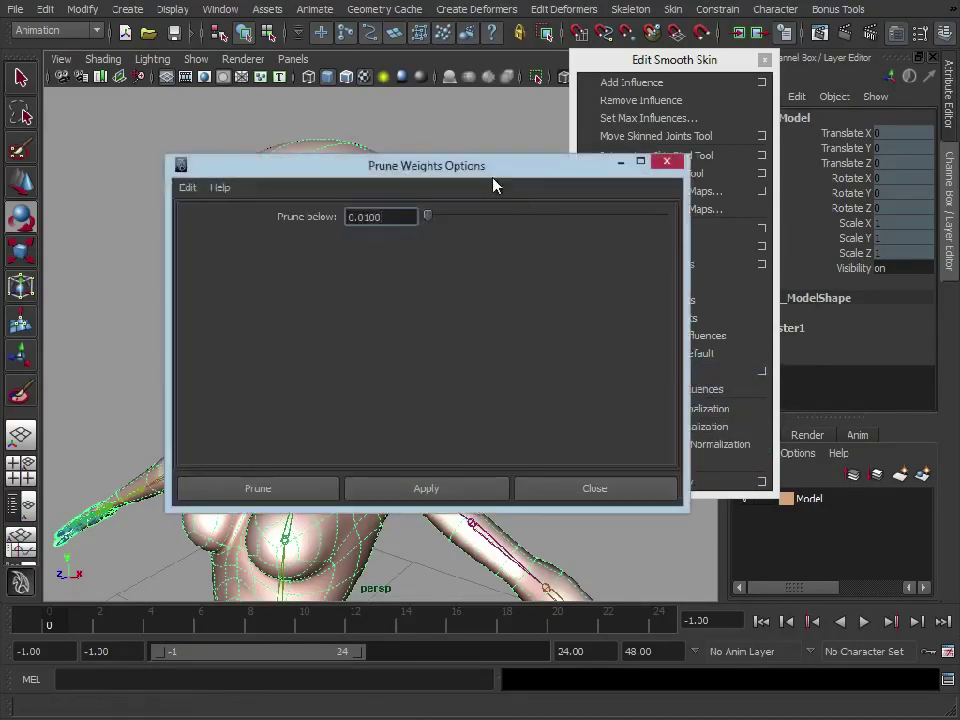
drag(493, 171, 743, 39)
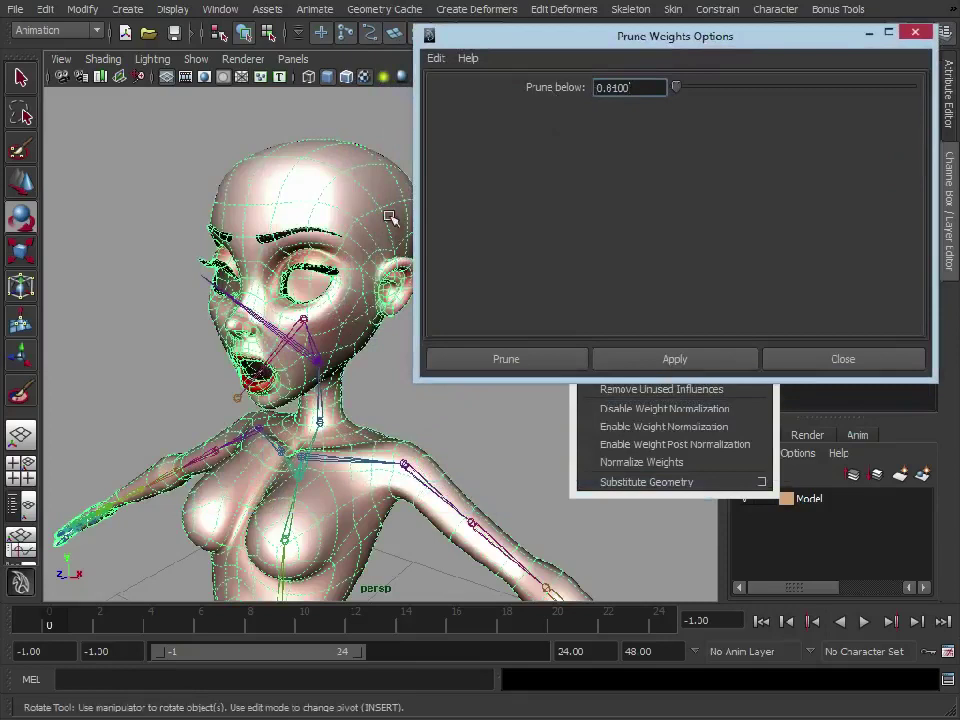
alt+drag(390, 217, 216, 201)
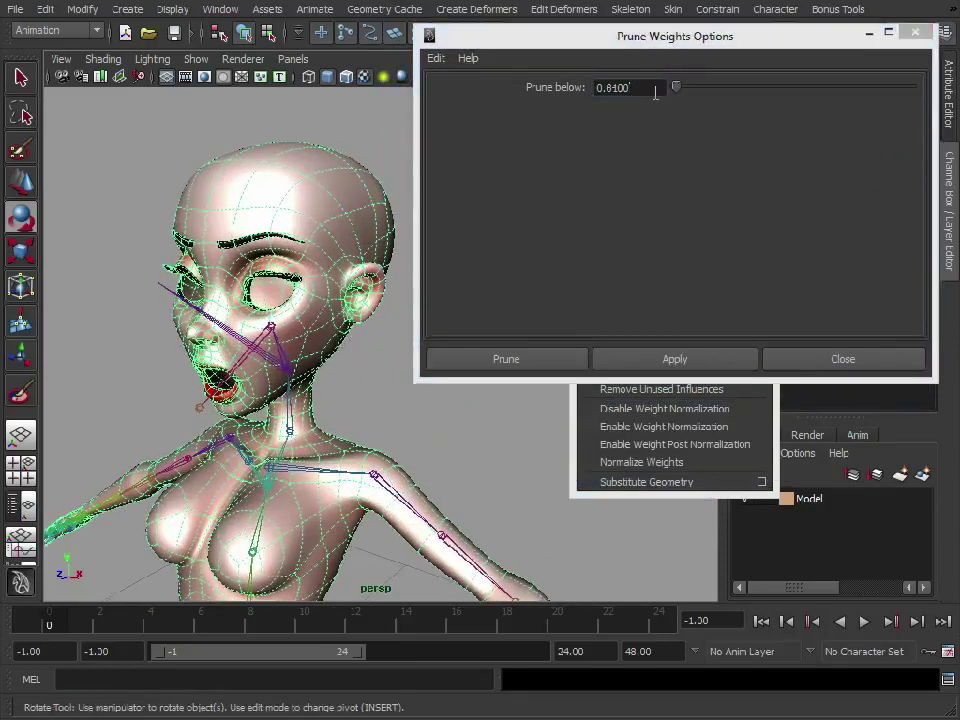
click(680, 362)
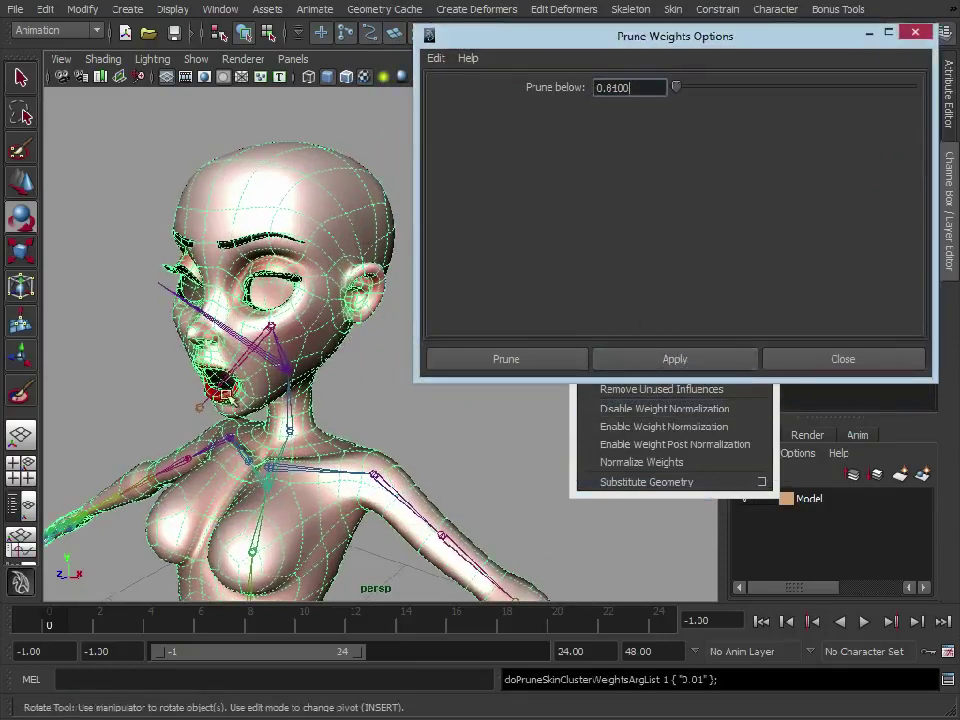
alt+drag(284, 328, 378, 305)
click(283, 370)
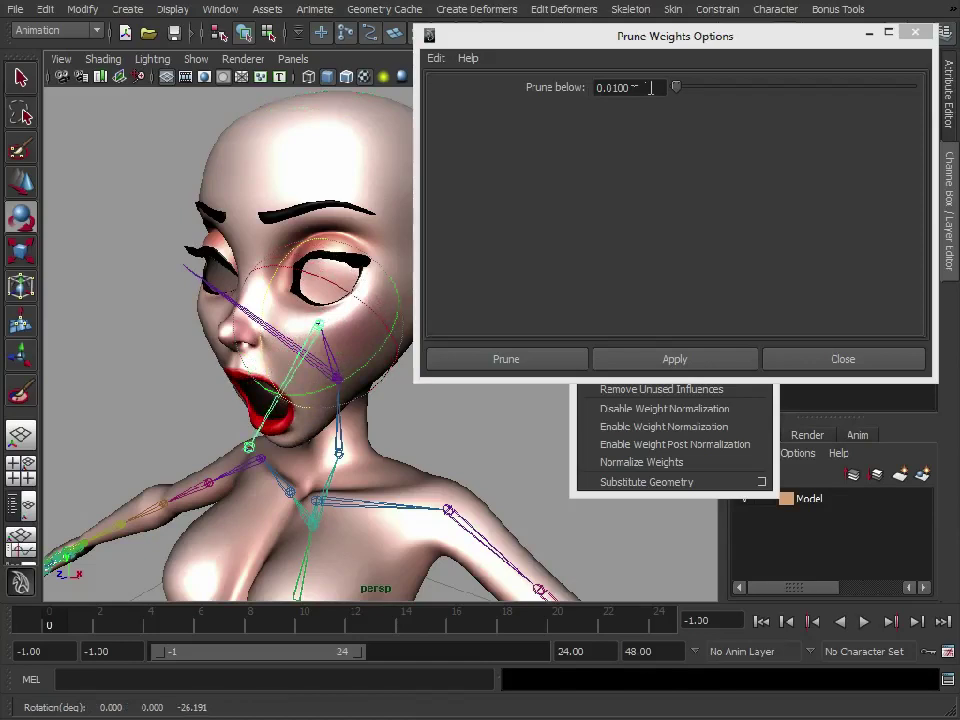
Set the prune threshold to 0.1 and apply the pruning to the character's mesh.
click(614, 88)
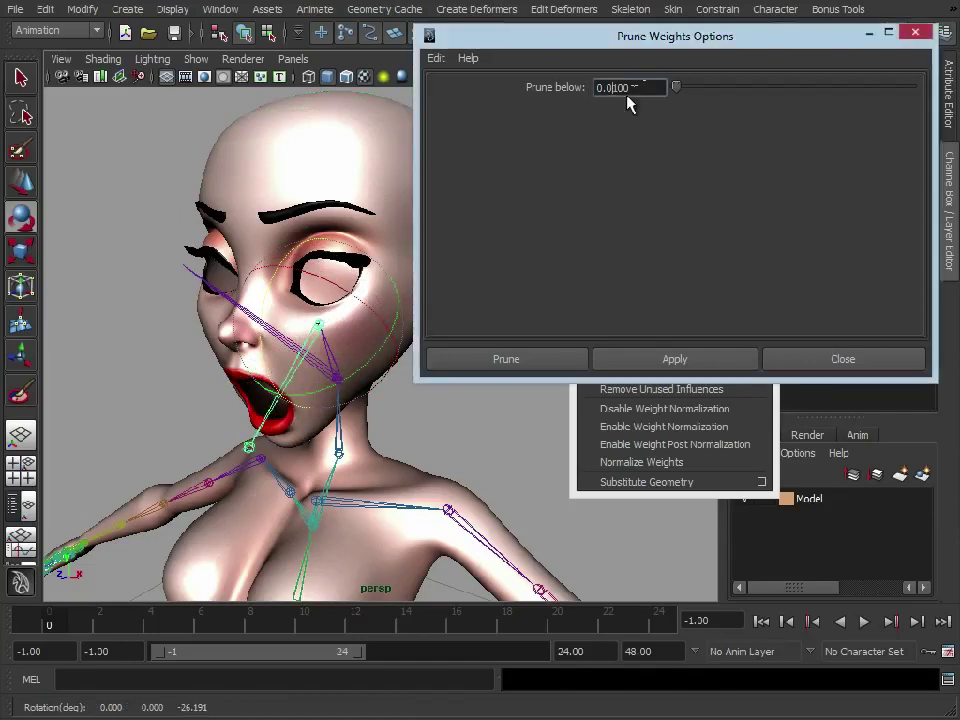
key(BackSpace)
key(Return)
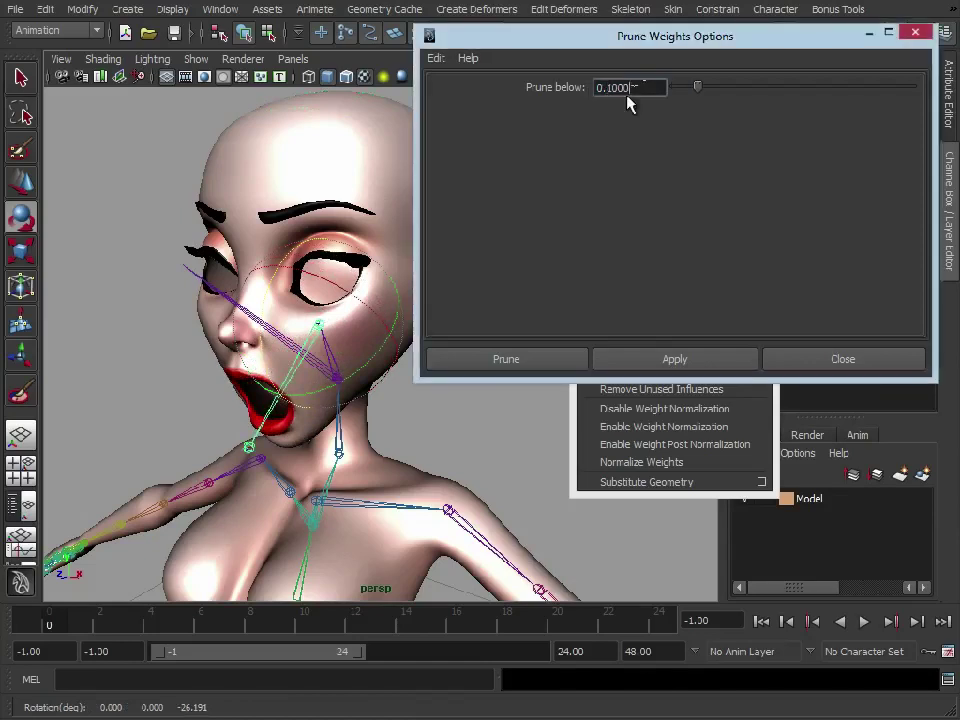
click(687, 358)
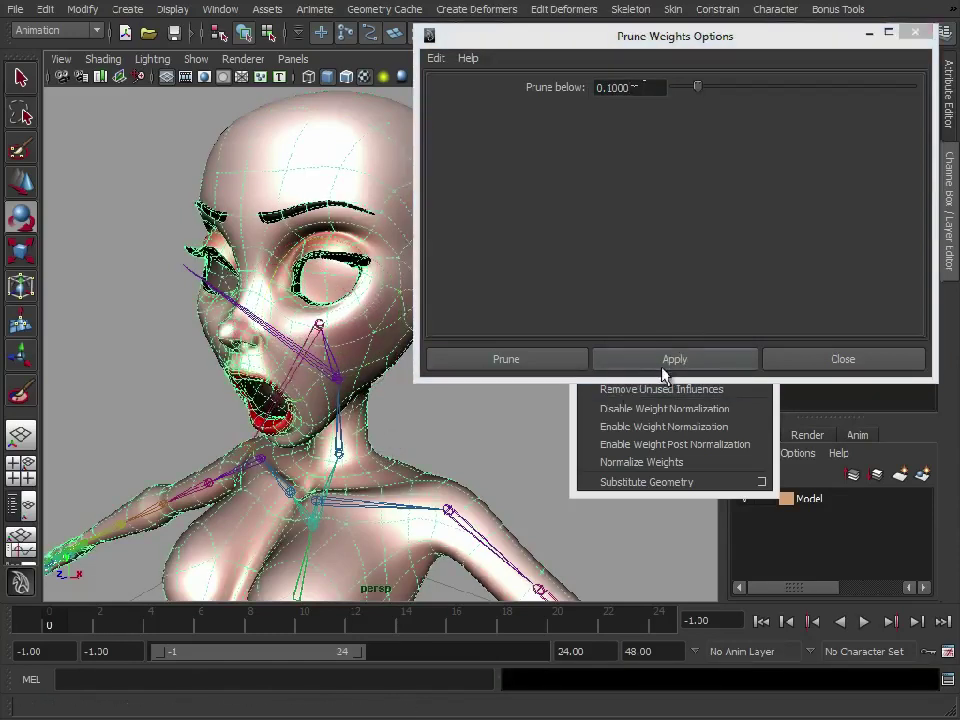
click(664, 368)
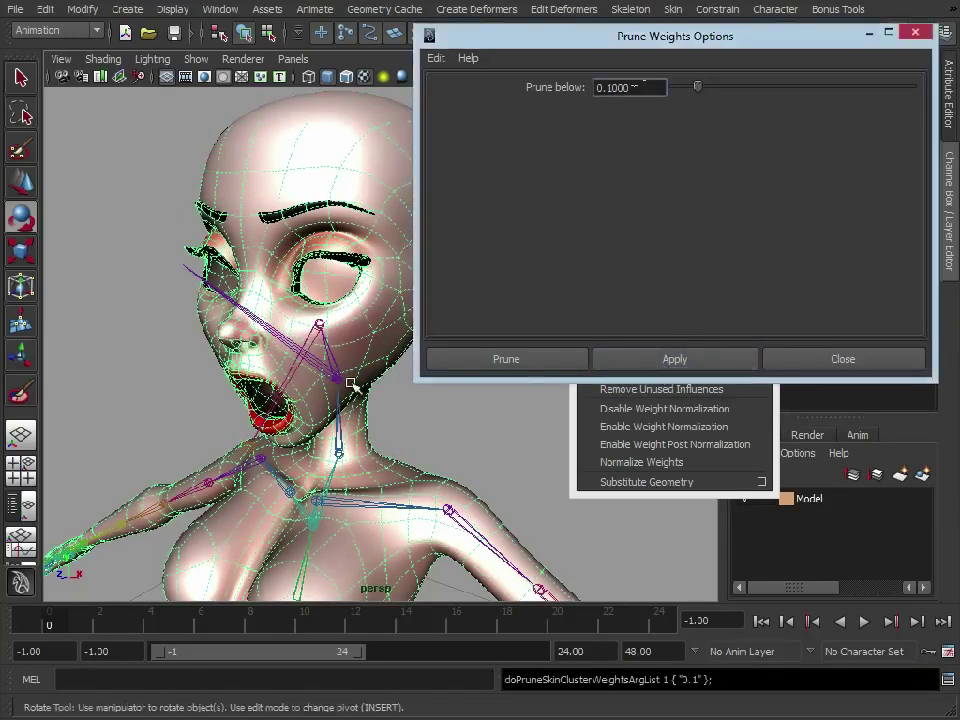
Rotate the Jaw joint to about -9.1 in Z to test the pruned weights, and close the prune options.
click(425, 440)
click(258, 375)
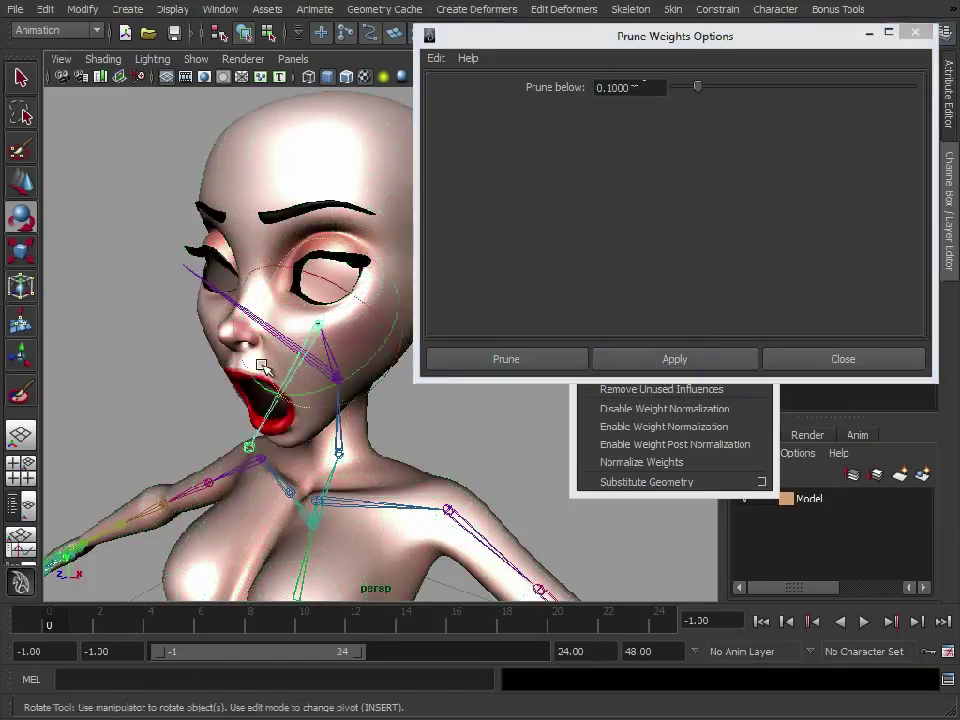
drag(262, 366, 204, 274)
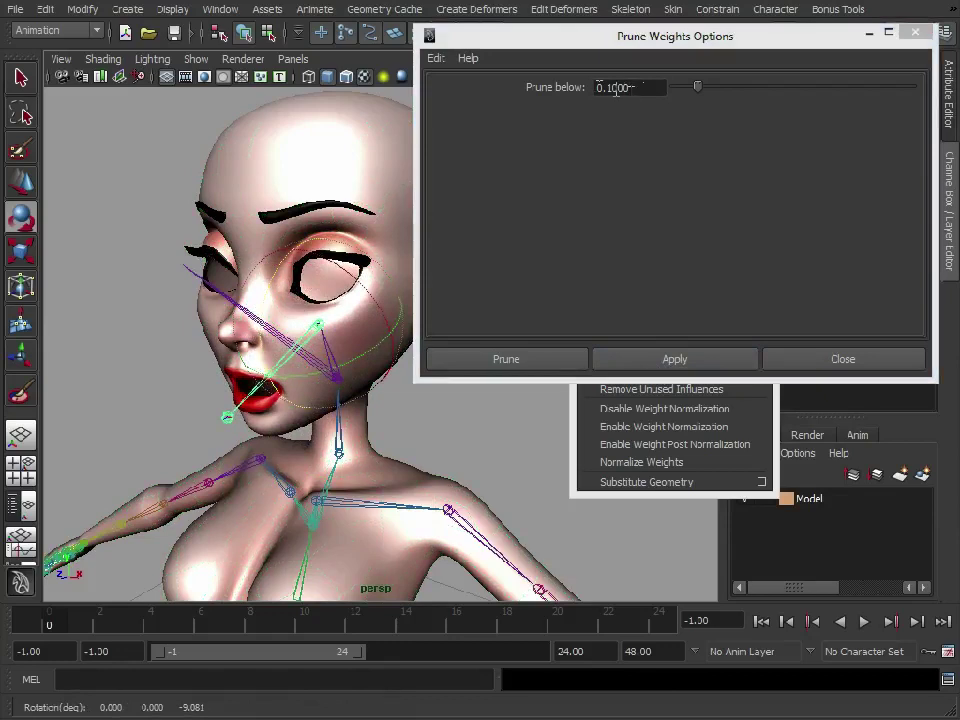
click(842, 361)
Examine the open mouth, the face and the upper body from several angles for skinning errors.
alt+drag(302, 362, 346, 336)
alt+right_drag(346, 336, 352, 333)
alt+drag(352, 329, 406, 233)
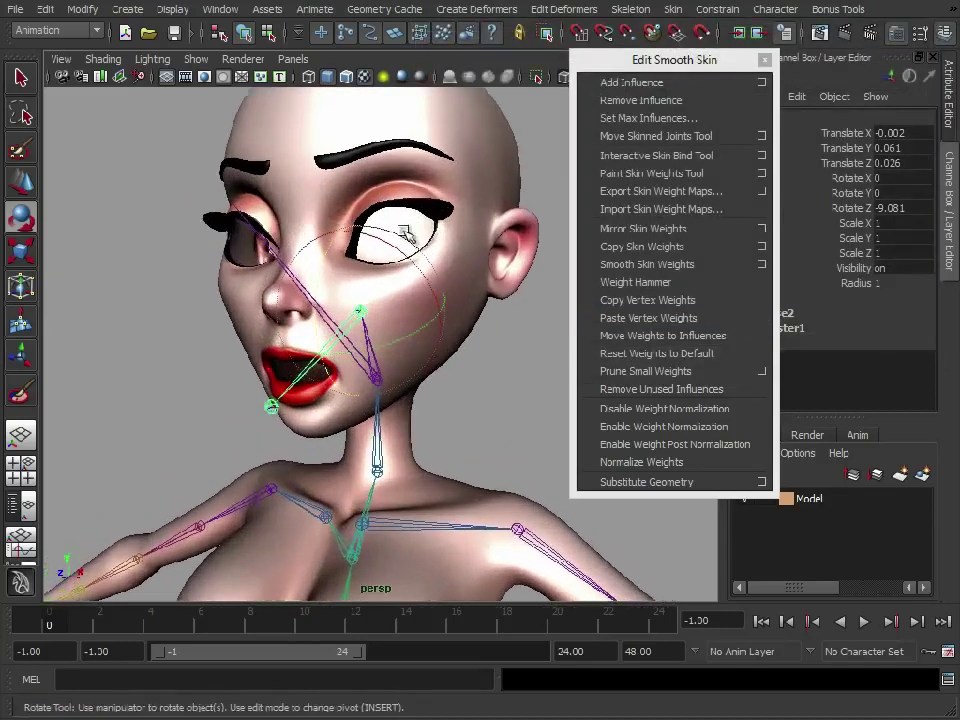
alt+drag(388, 343, 435, 370)
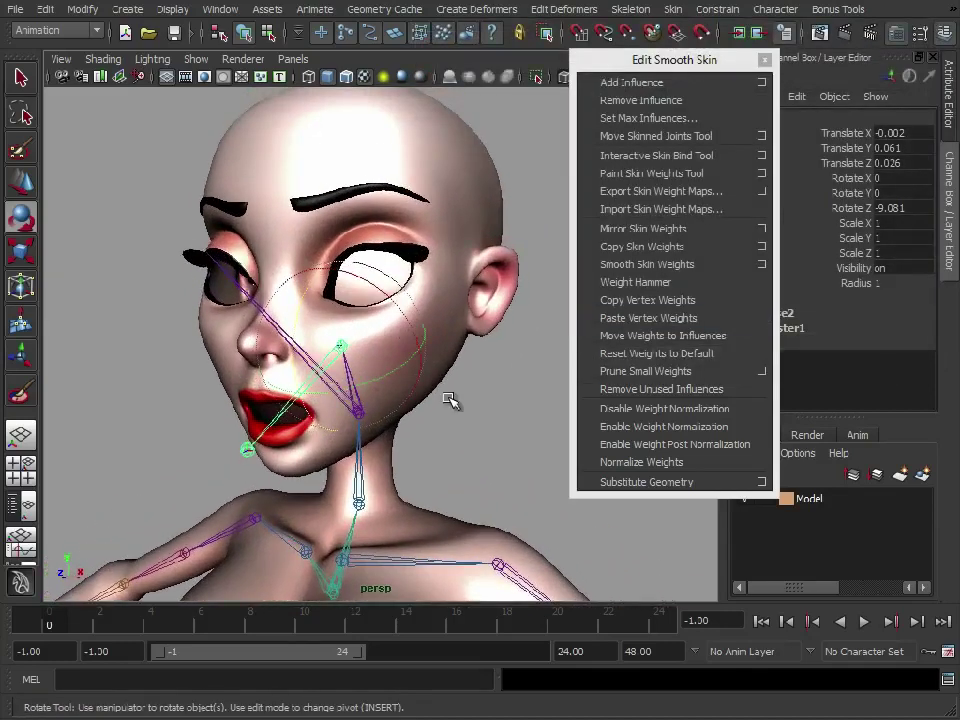
alt+right_drag(454, 401, 410, 401)
alt+middle_drag(456, 394, 405, 307)
alt+right_drag(490, 405, 446, 411)
alt+drag(446, 411, 414, 429)
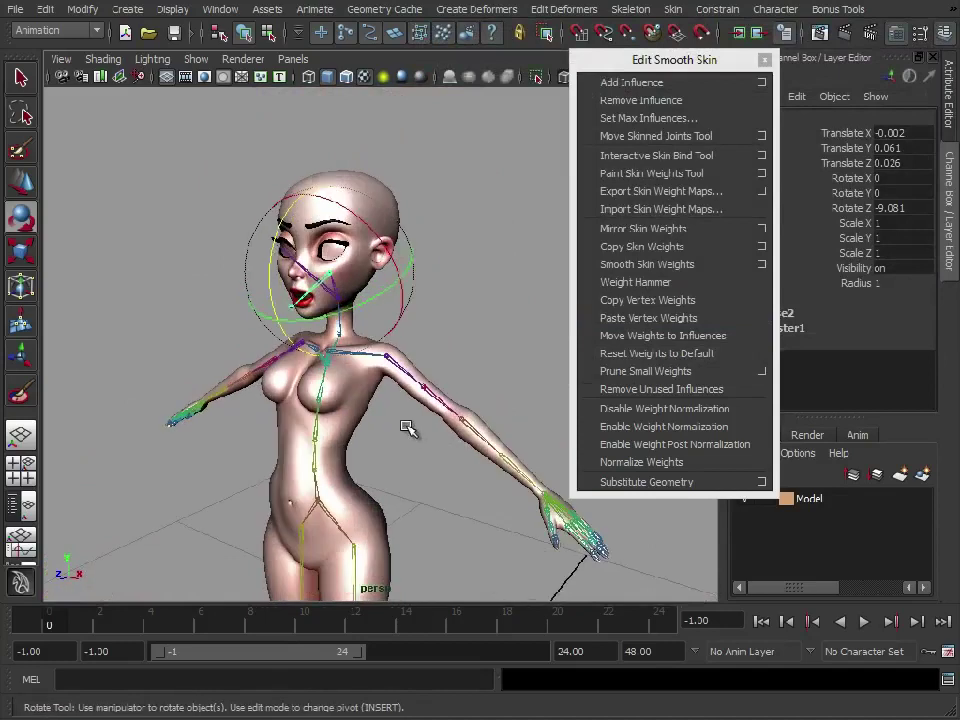
alt+right_drag(327, 350, 422, 294)
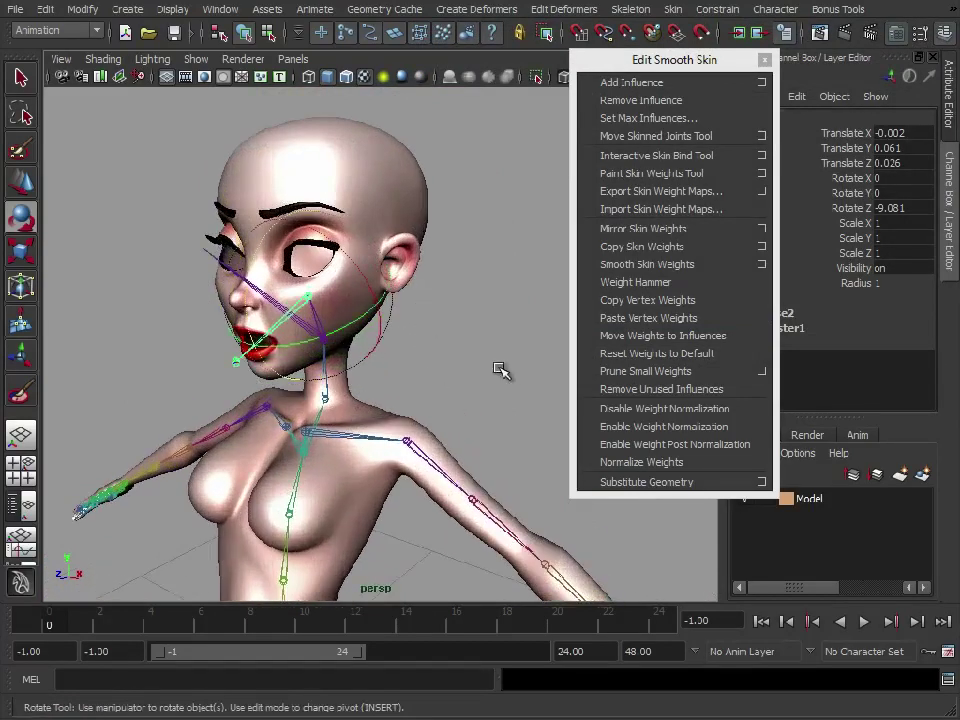
Close the floating Edit Smooth Skin window and view the character's upper body.
click(764, 60)
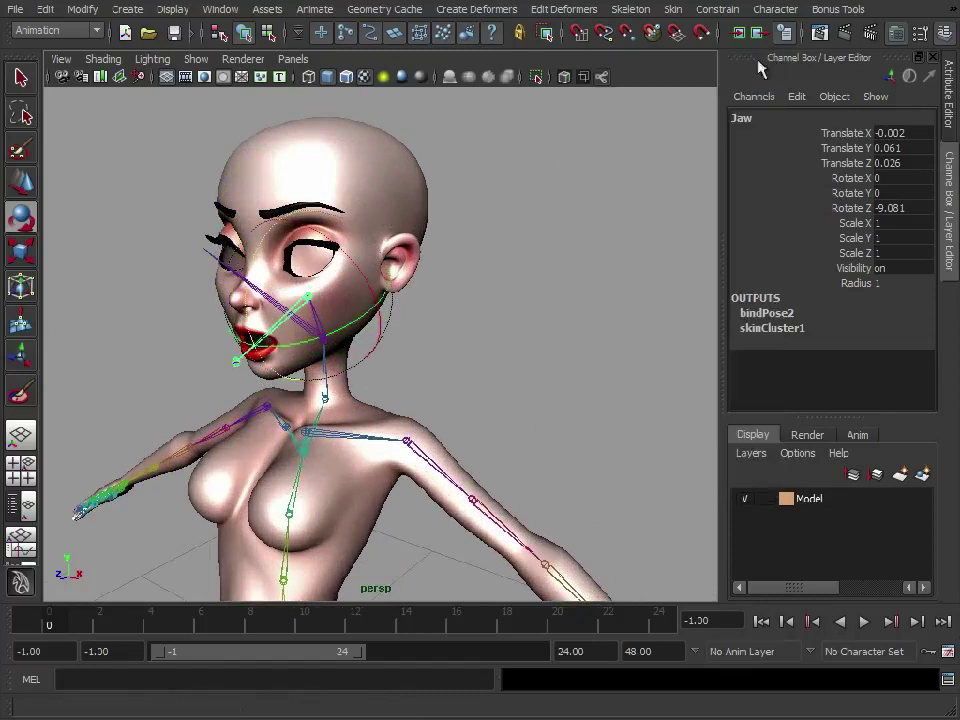
alt+drag(540, 292, 496, 287)
alt+right_drag(496, 287, 487, 252)
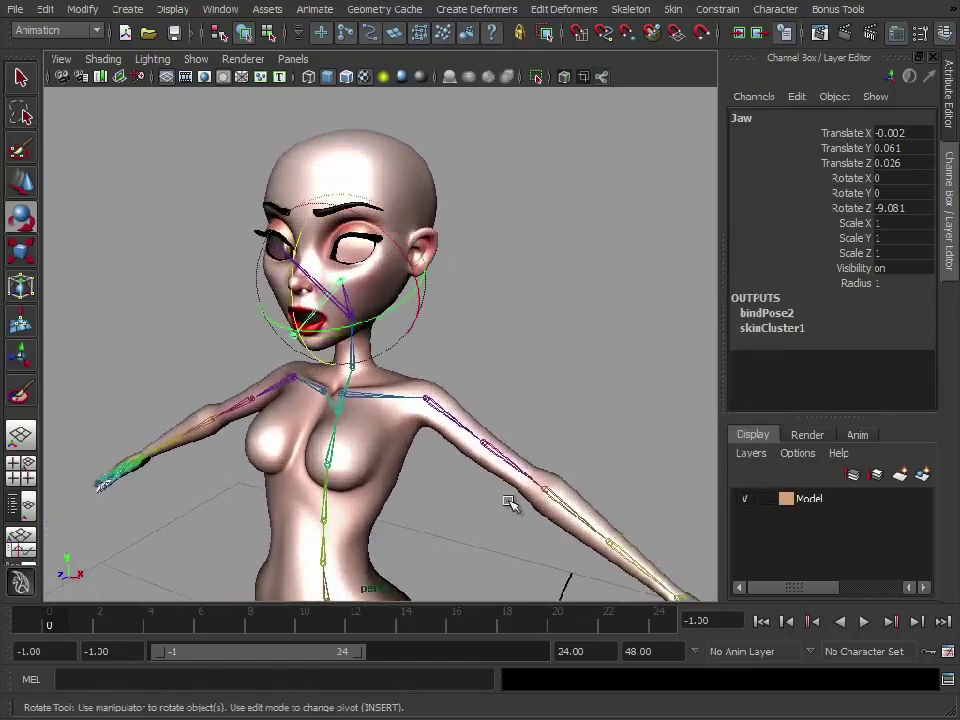
alt+middle_drag(500, 250, 489, 278)
alt+drag(488, 278, 290, 213)
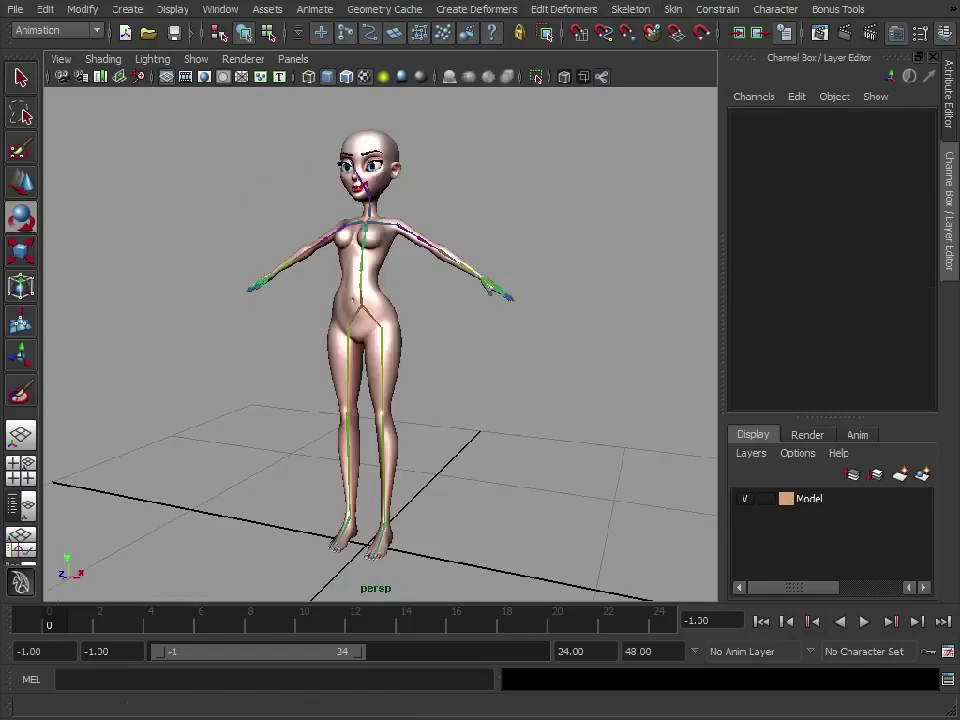
Test the Jaw joint's rotation on the character with the blue eyes, and undo it.
alt+right_drag(382, 305, 590, 390)
alt+middle_drag(484, 268, 515, 470)
alt+right_drag(515, 470, 418, 370)
alt+drag(535, 365, 462, 371)
alt+drag(434, 415, 475, 416)
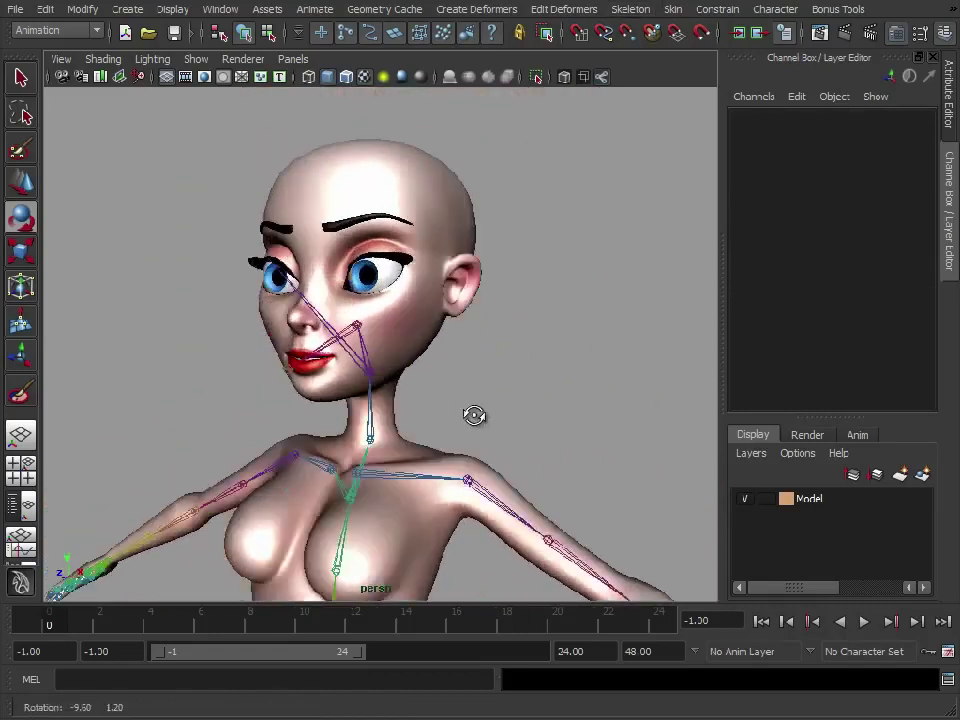
alt+right_drag(475, 416, 514, 417)
alt+drag(515, 418, 497, 388)
key(e)
click(334, 363)
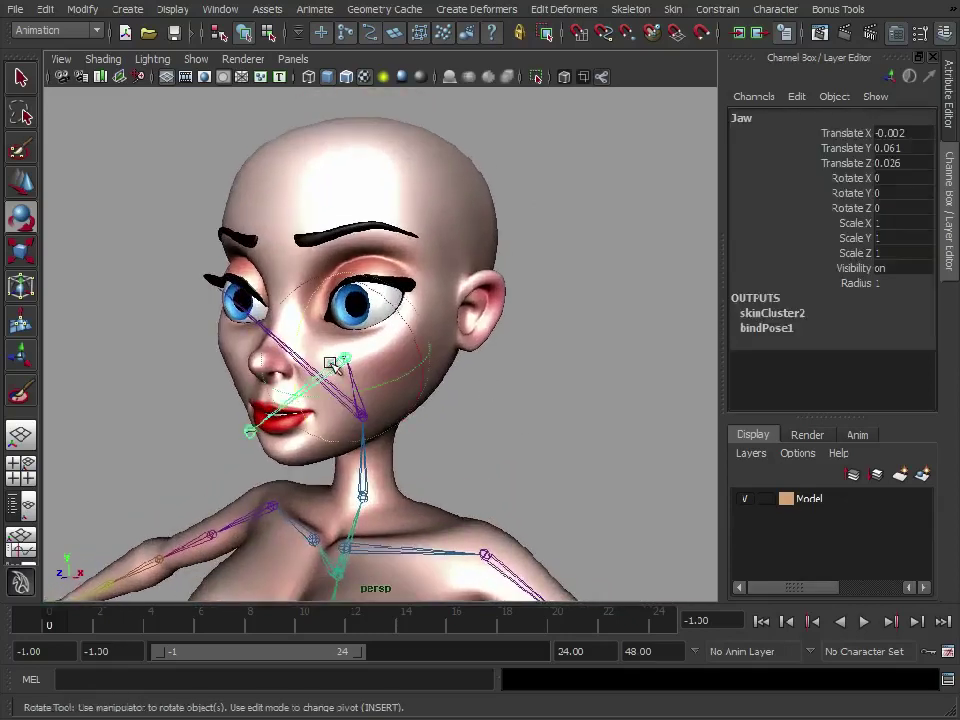
drag(281, 336, 290, 362)
key(ctrl+z)
alt+drag(536, 401, 532, 401)
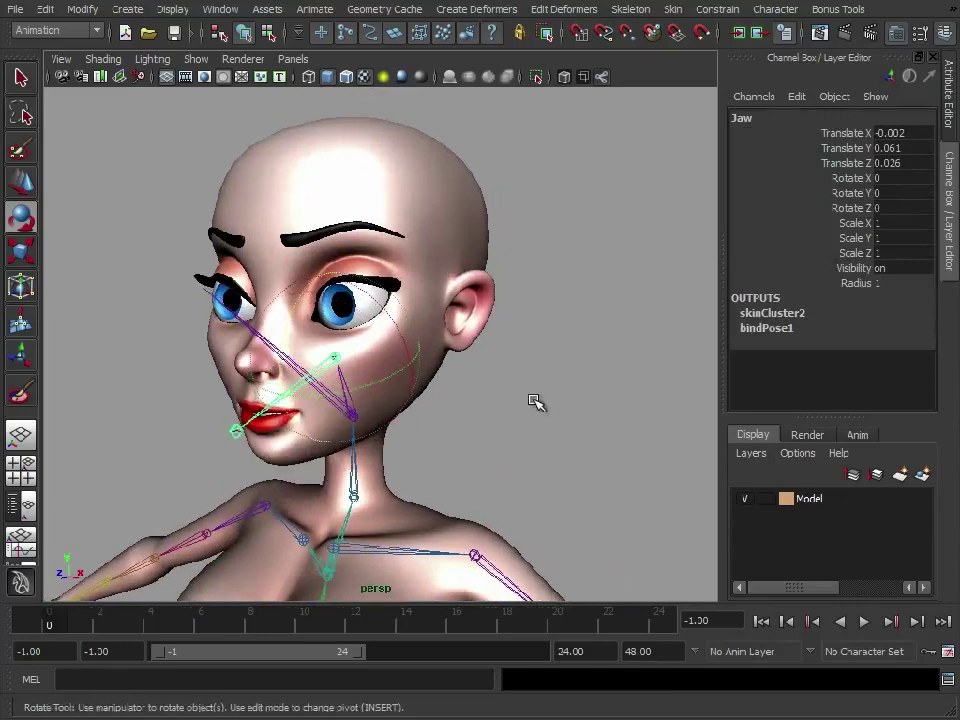
Test the Head joint's rotation, undo it, and clear the selection.
click(532, 401)
click(336, 400)
drag(316, 373, 318, 352)
key(ctrl+z)
click(639, 486)
Test the L_Shoulder joint's rotation to check the arm deformation, undo it, and clear the selection.
alt+right_drag(639, 486, 514, 453)
alt+middle_drag(514, 453, 484, 287)
alt+drag(484, 287, 530, 300)
alt+middle_drag(430, 345, 476, 312)
scroll(496, 340, up, 3)
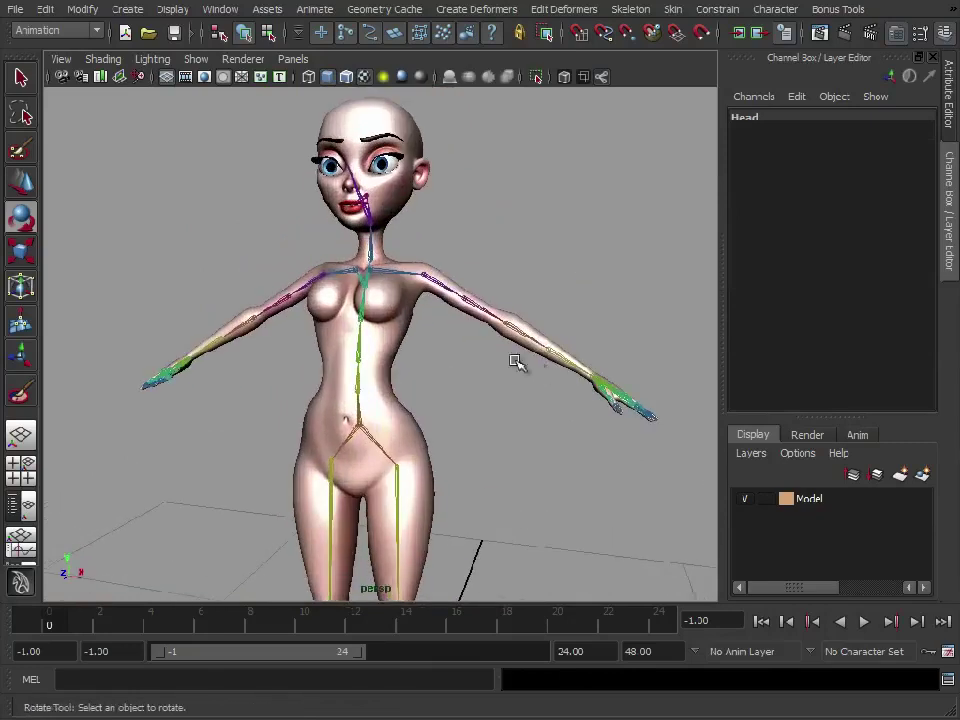
click(433, 283)
drag(499, 268, 505, 316)
key(ctrl+z)
click(589, 420)
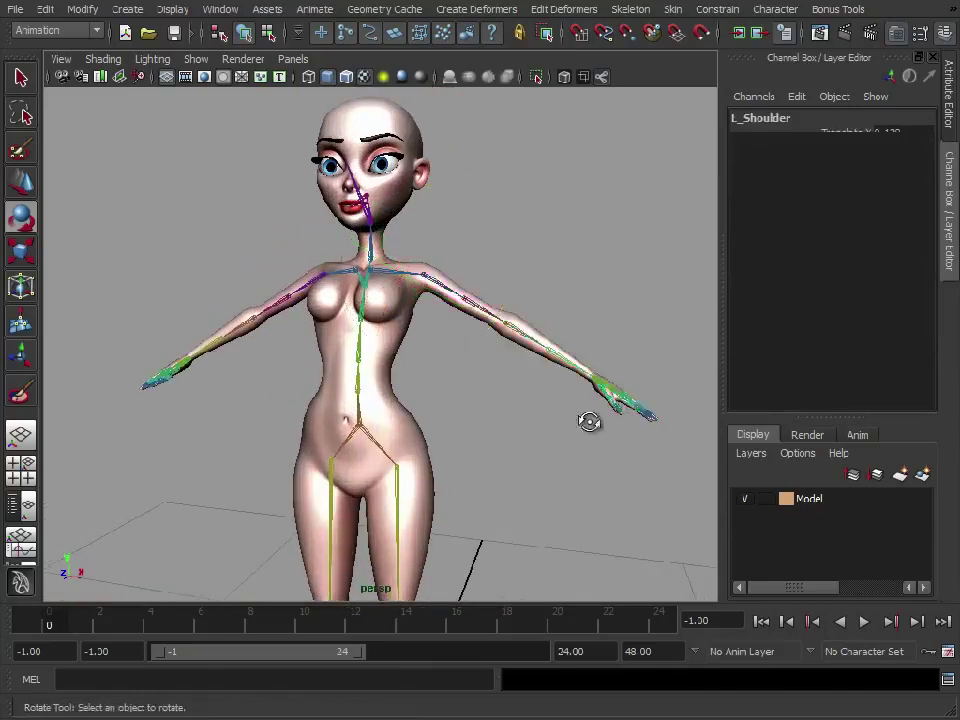
Test the L_Hip joint's rotation to check the leg deformation, restore the pose, and clear the selection.
scroll(441, 397, down, 3)
scroll(441, 397, down, 4)
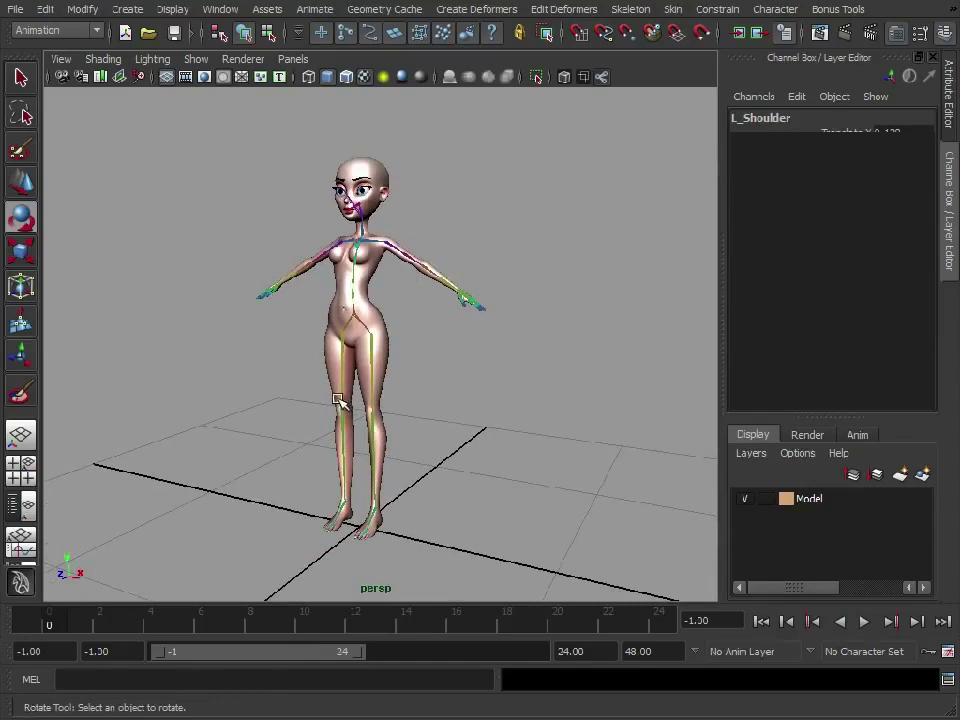
scroll(401, 364, up, 4)
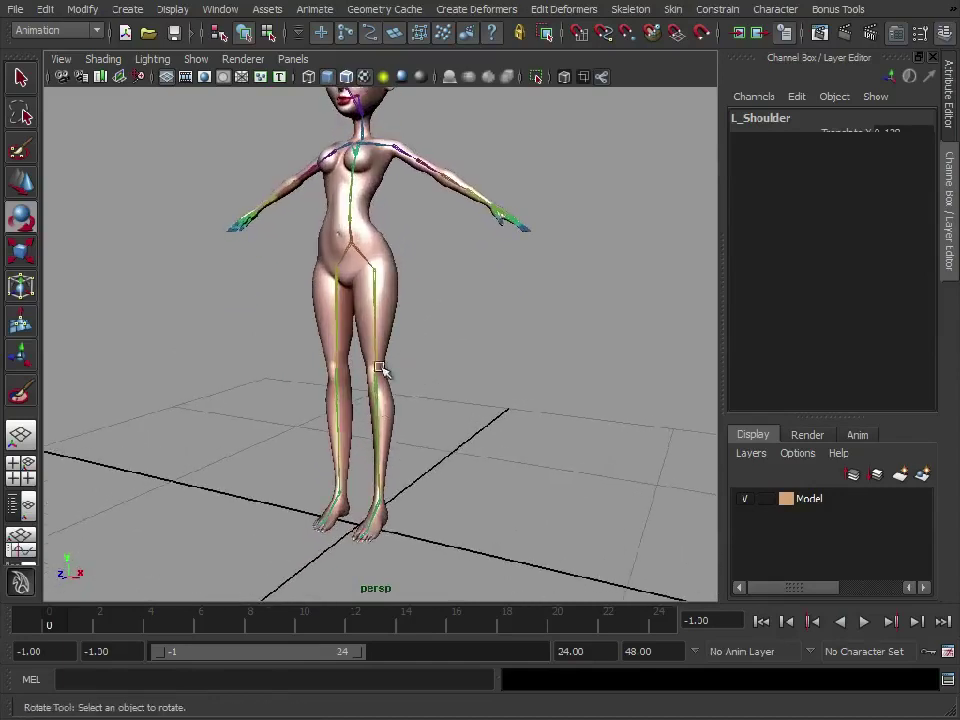
click(374, 300)
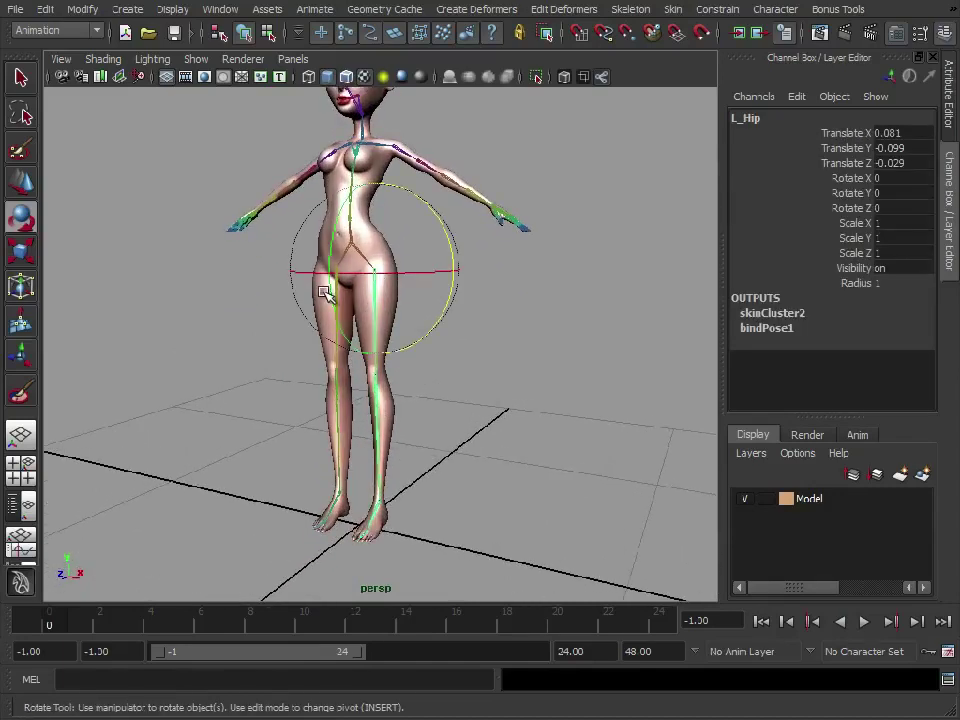
drag(327, 288, 502, 333)
click(502, 333)
Test moving the Root joint down to about 0.718 in Y, undo the move, and clear the selection.
click(362, 246)
key(w)
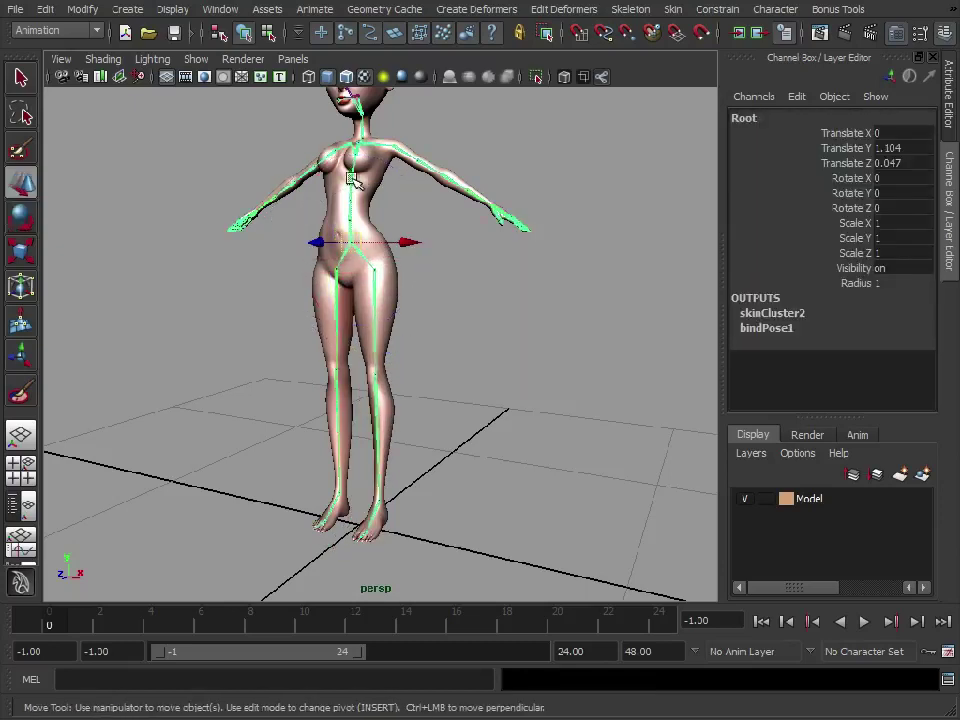
drag(352, 178, 352, 288)
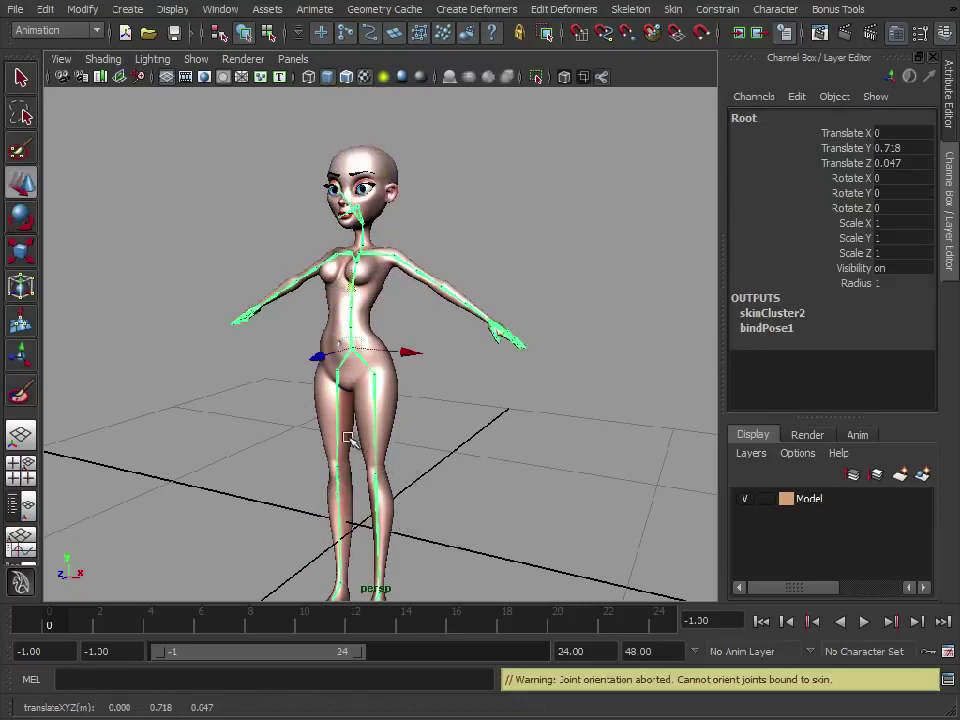
alt+middle_drag(440, 546, 436, 390)
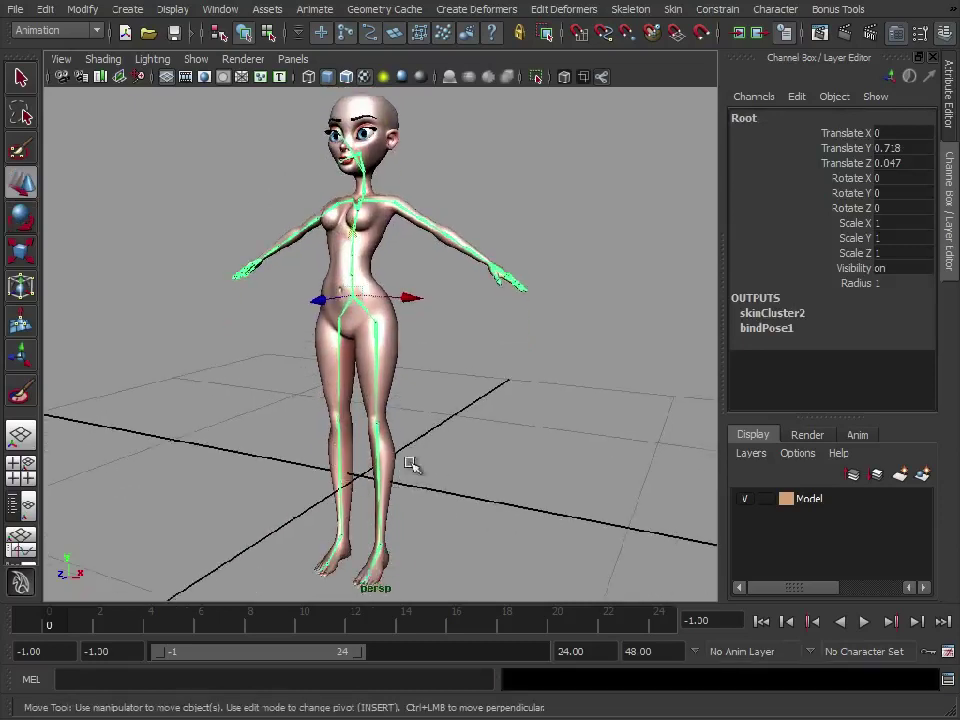
key(ctrl+z)
alt+middle_drag(504, 407, 553, 328)
alt+right_drag(553, 328, 544, 377)
click(311, 129)
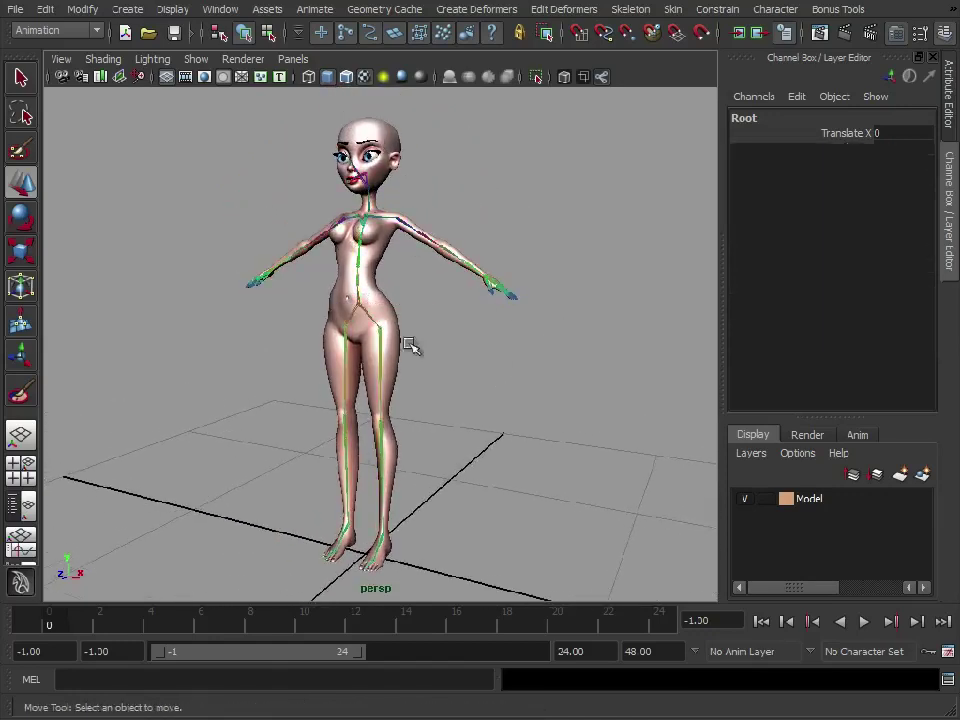
click(393, 301)
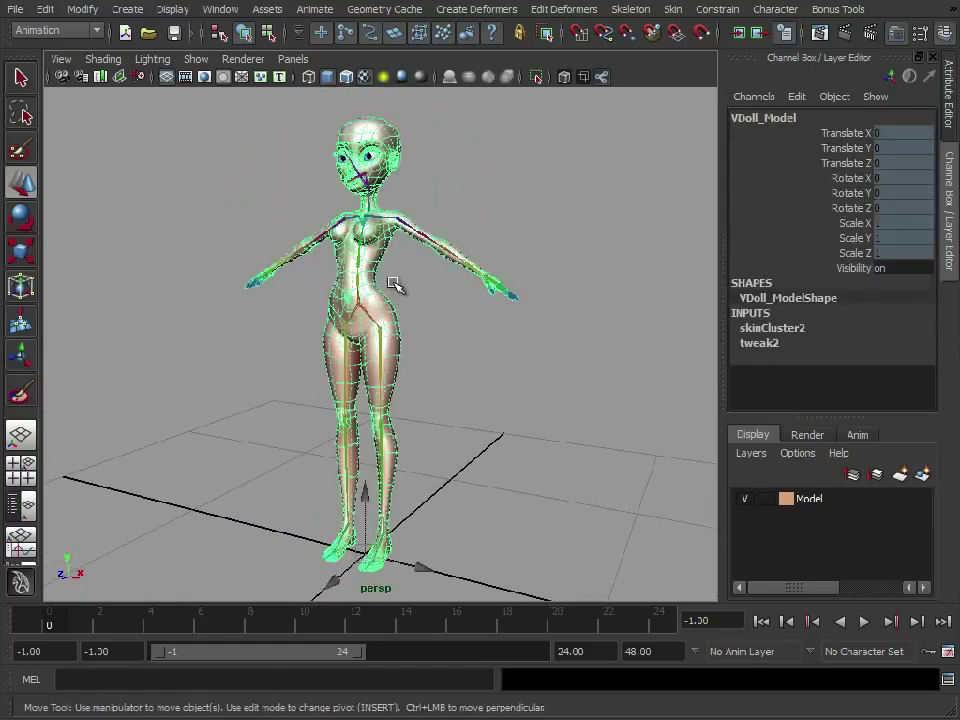
click(465, 146)
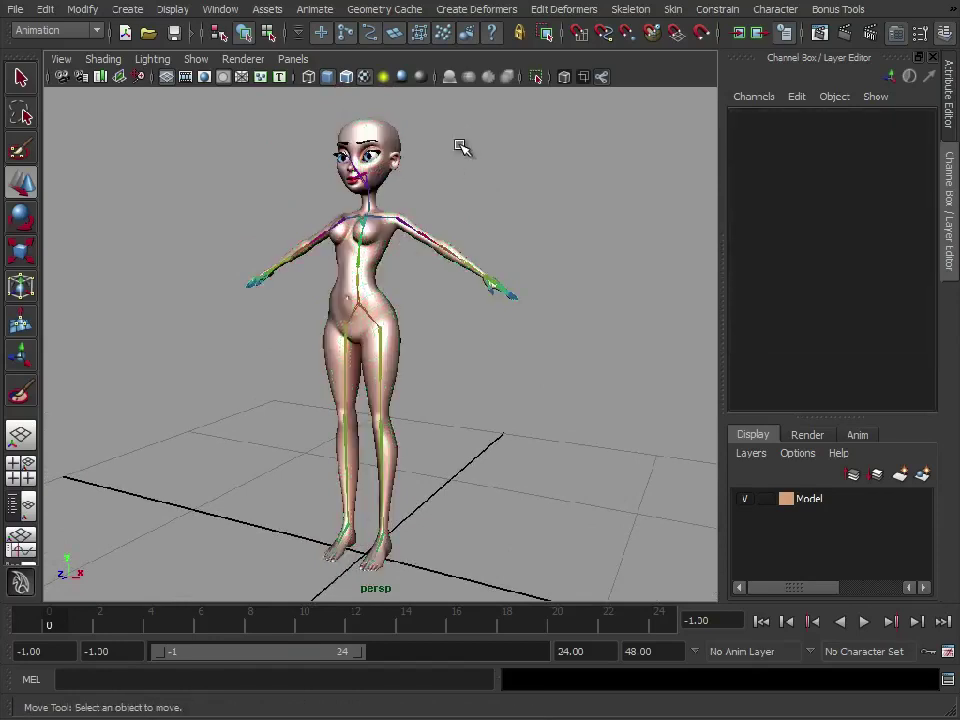